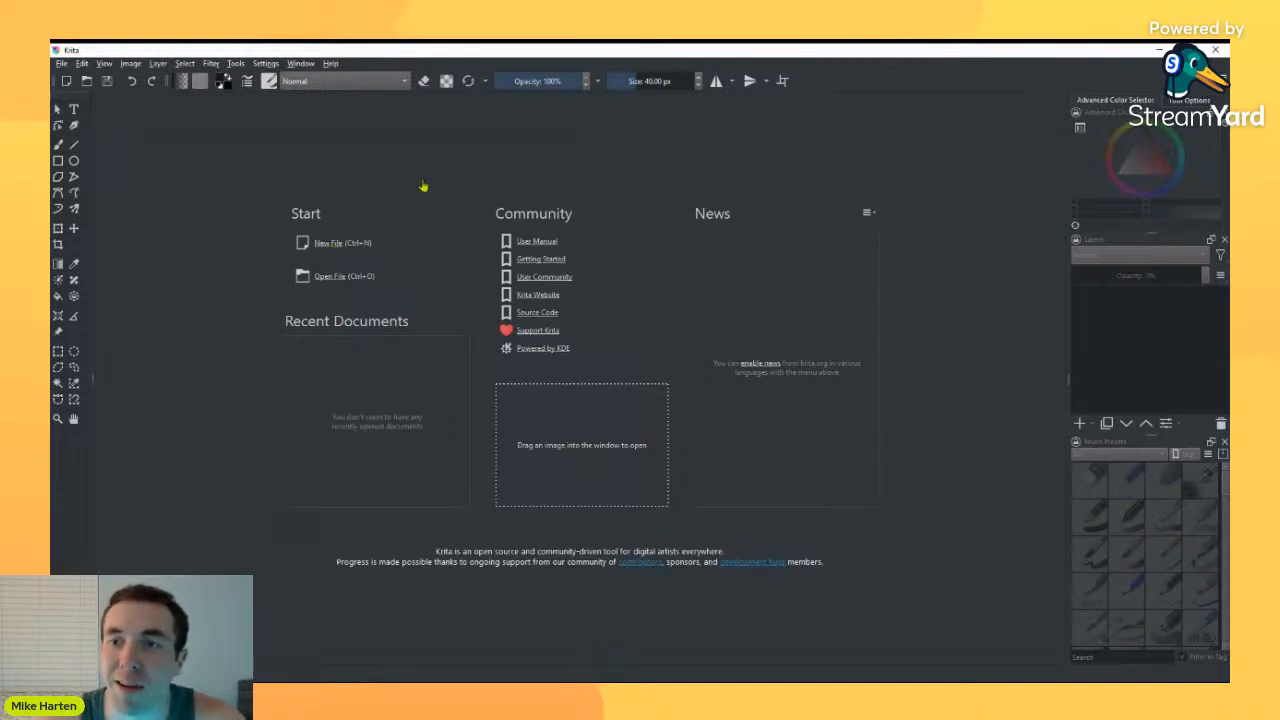
Step: Open the dialog for creating a new document and reposition it on the screen
key("ctrl+n")
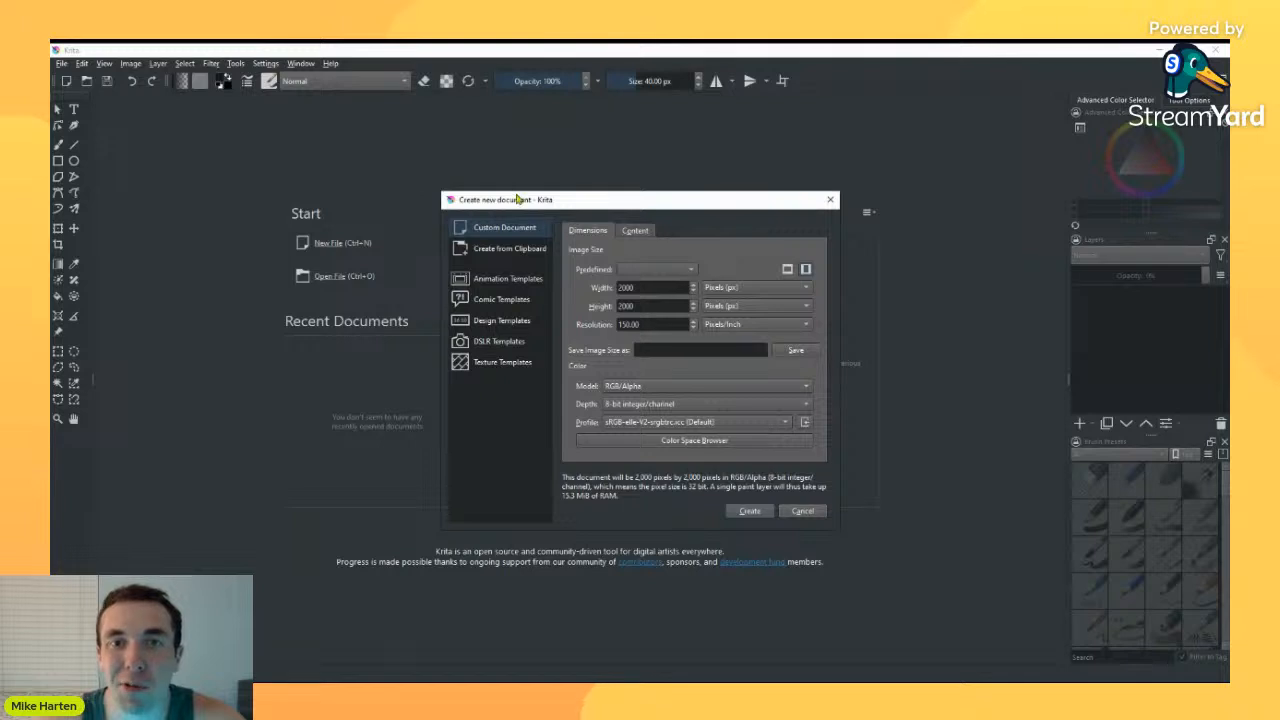
left_click_drag(506, 200, 496, 201)
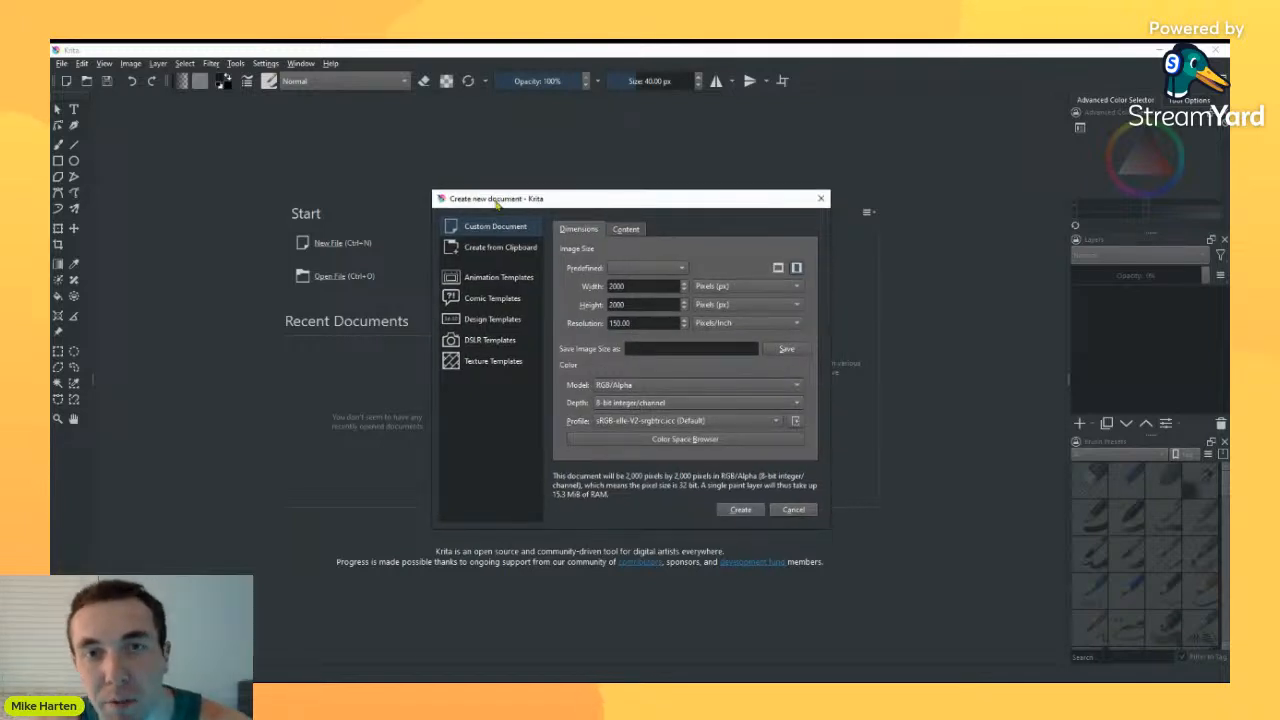
left_click_drag(495, 205, 498, 208)
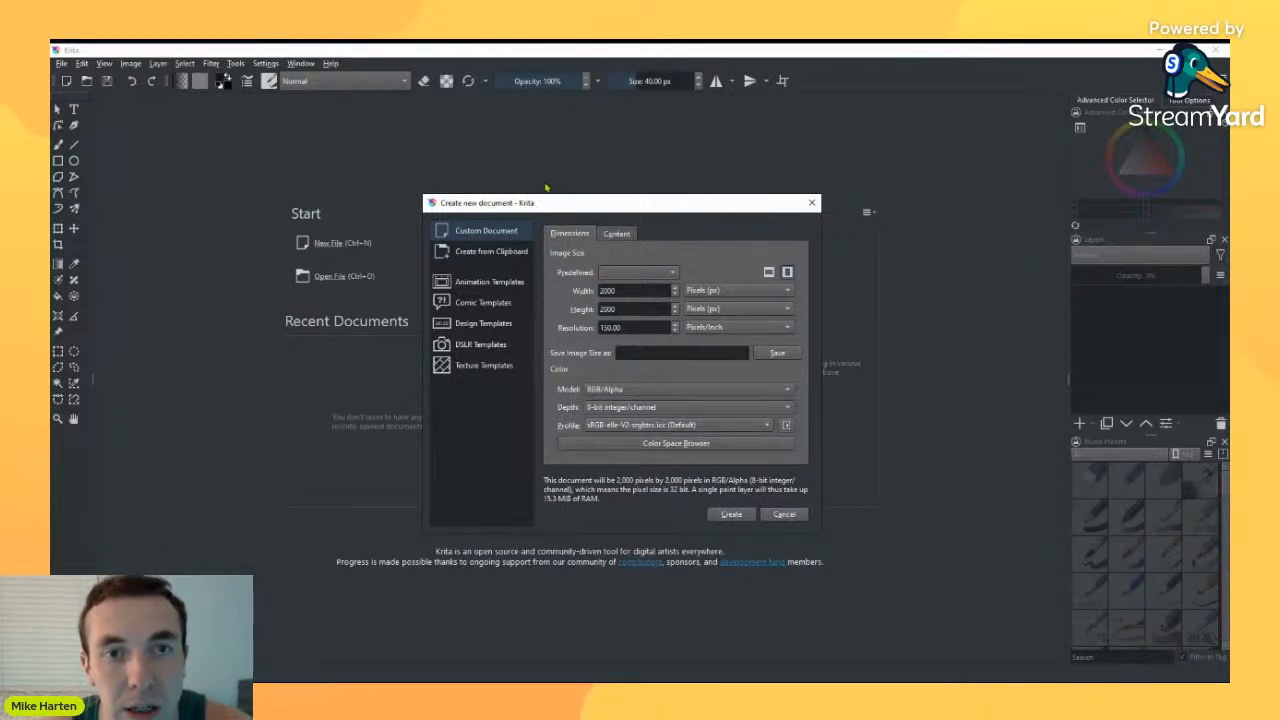
Step: Look through the animation, comic, design, DSLR and texture templates and the custom document's content options
left_click(502, 284)
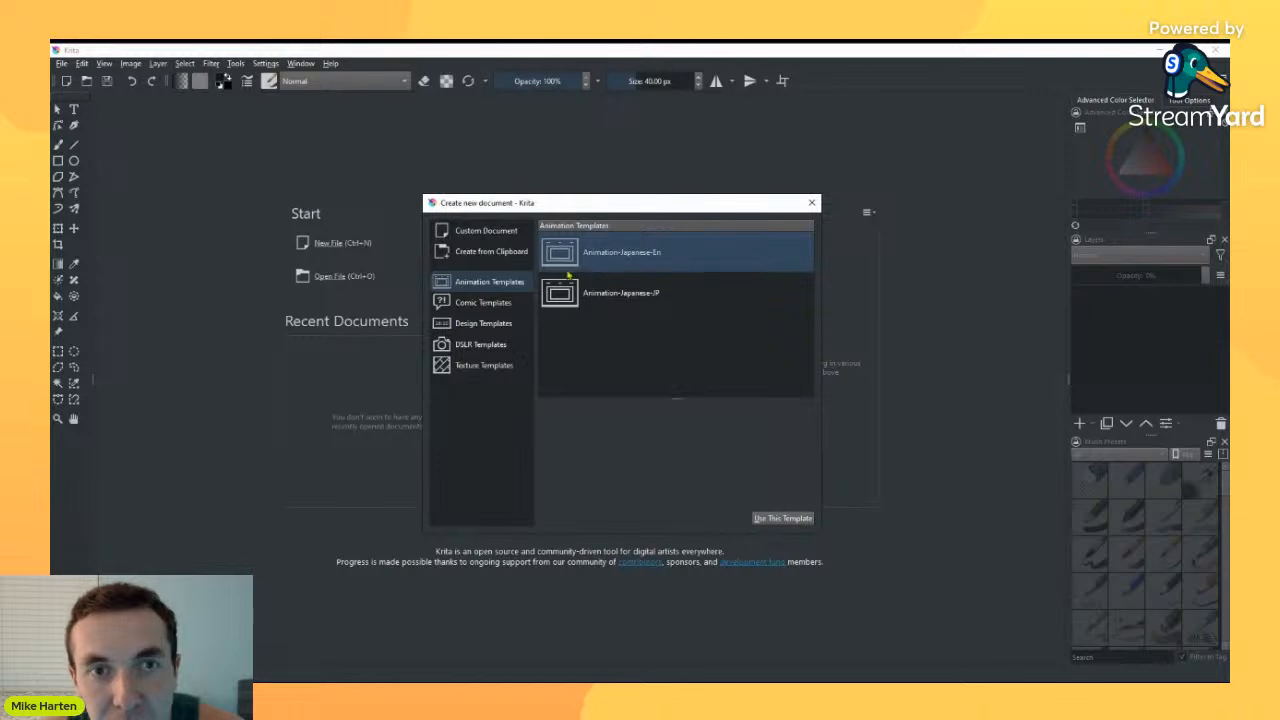
left_click(488, 302)
left_click(472, 328)
scroll(556, 366, "down", 2)
scroll(556, 366, "up", 2)
scroll(556, 366, "down", 2)
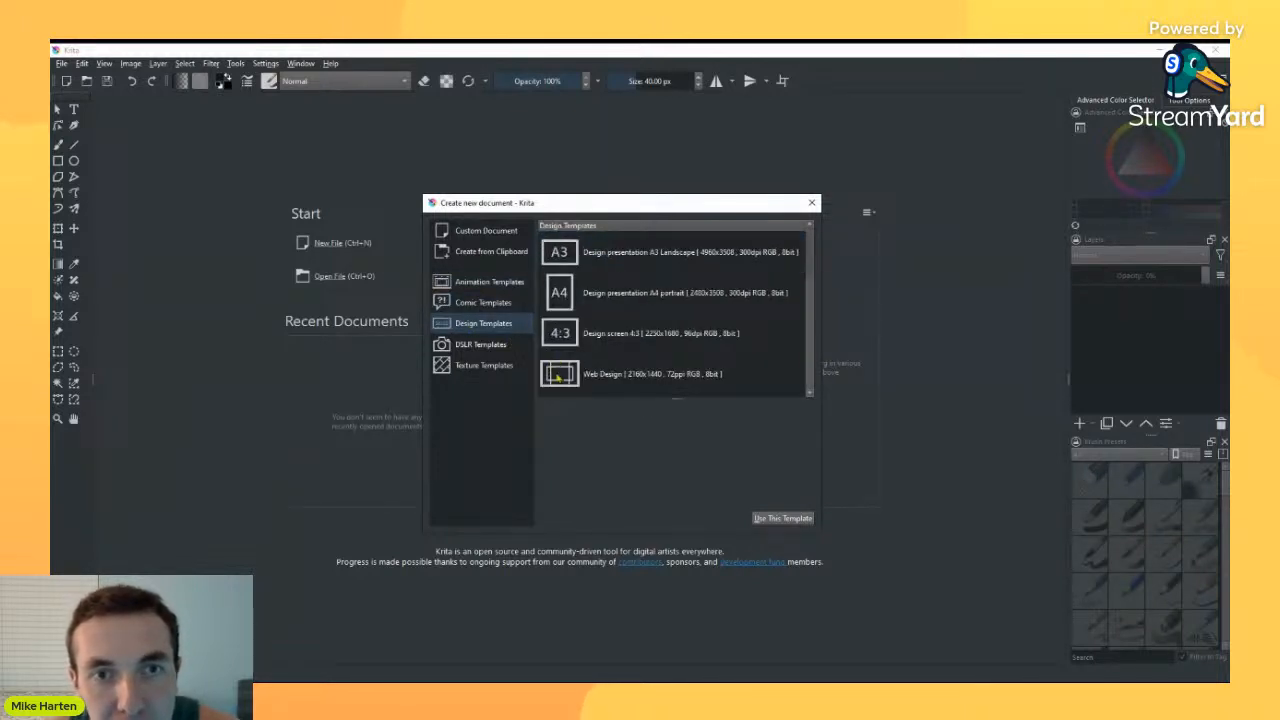
left_click(466, 344)
left_click(472, 365)
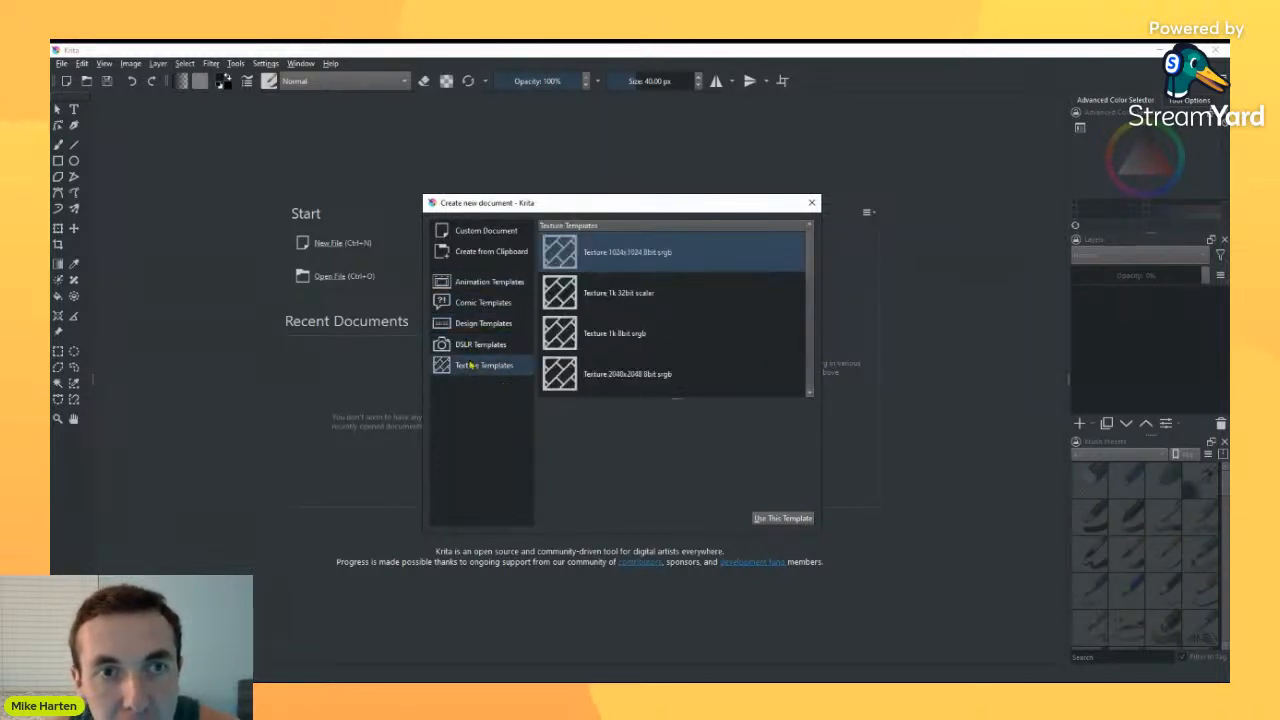
left_click(499, 233)
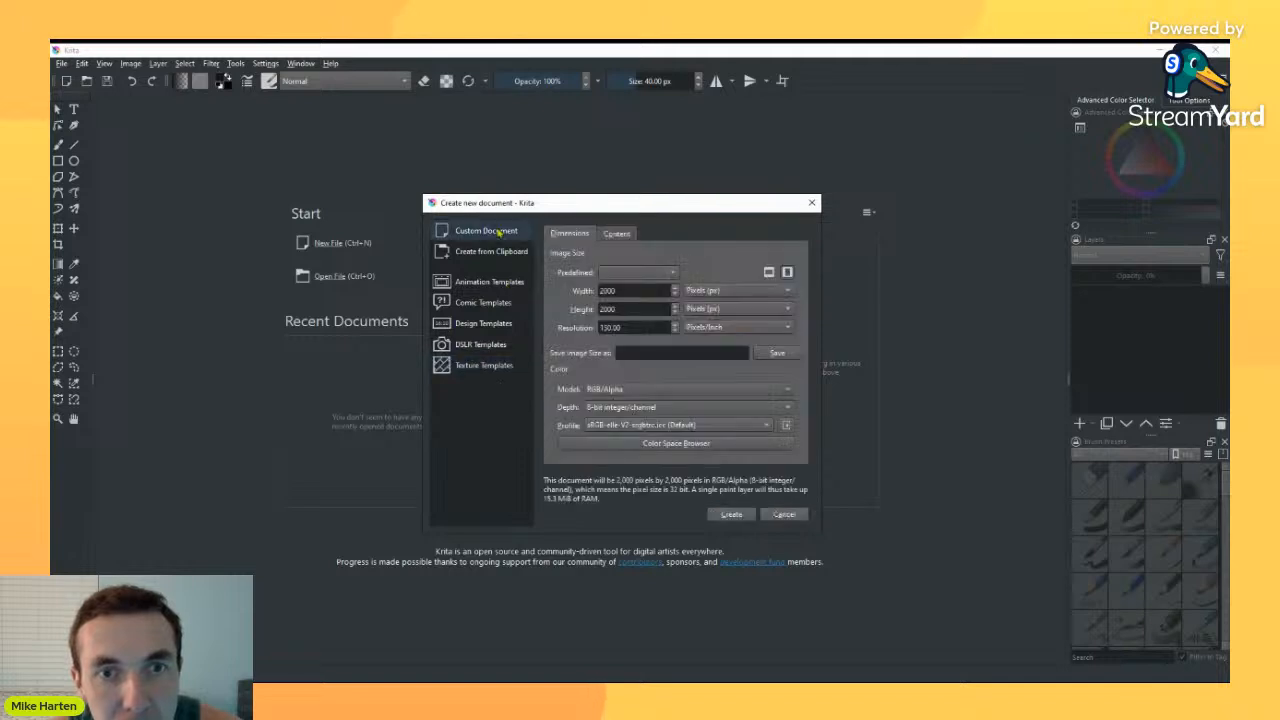
left_click(630, 235)
left_click(566, 234)
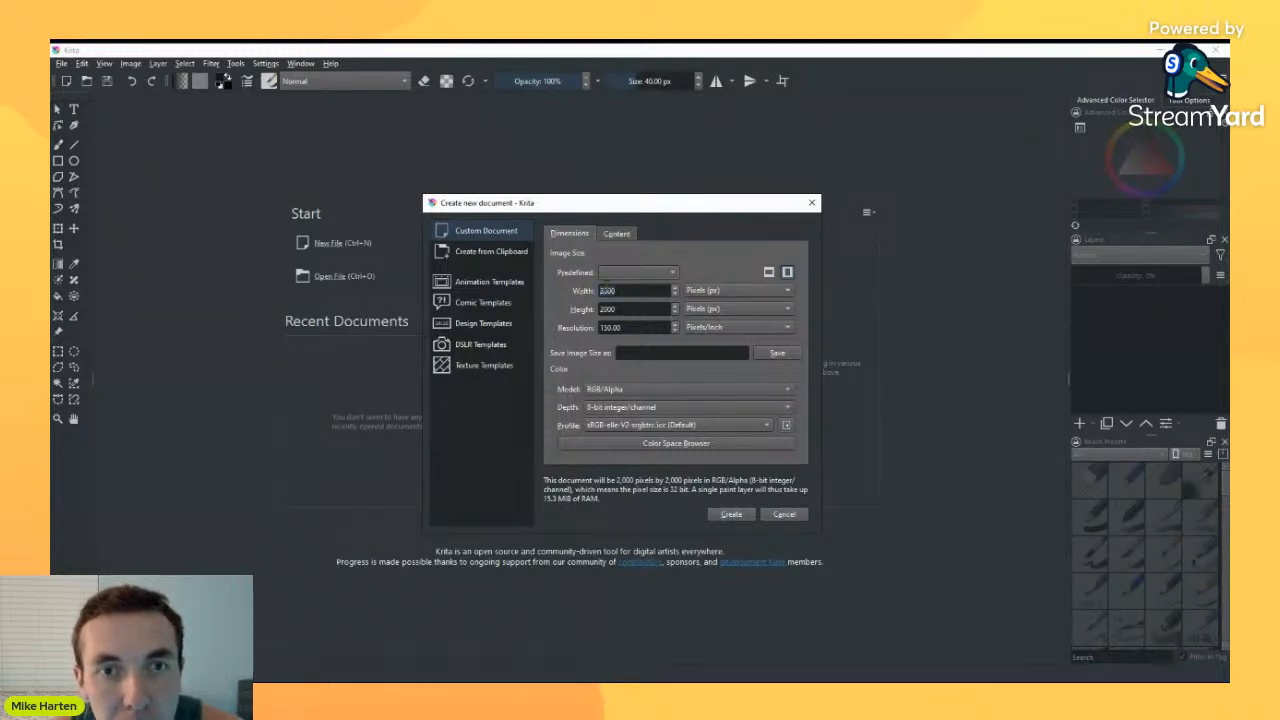
Step: Create a custom document 500 pixels wide and 500 pixels high
key("BackSpace")
key("BackSpace")
key("BackSpace")
key("BackSpace")
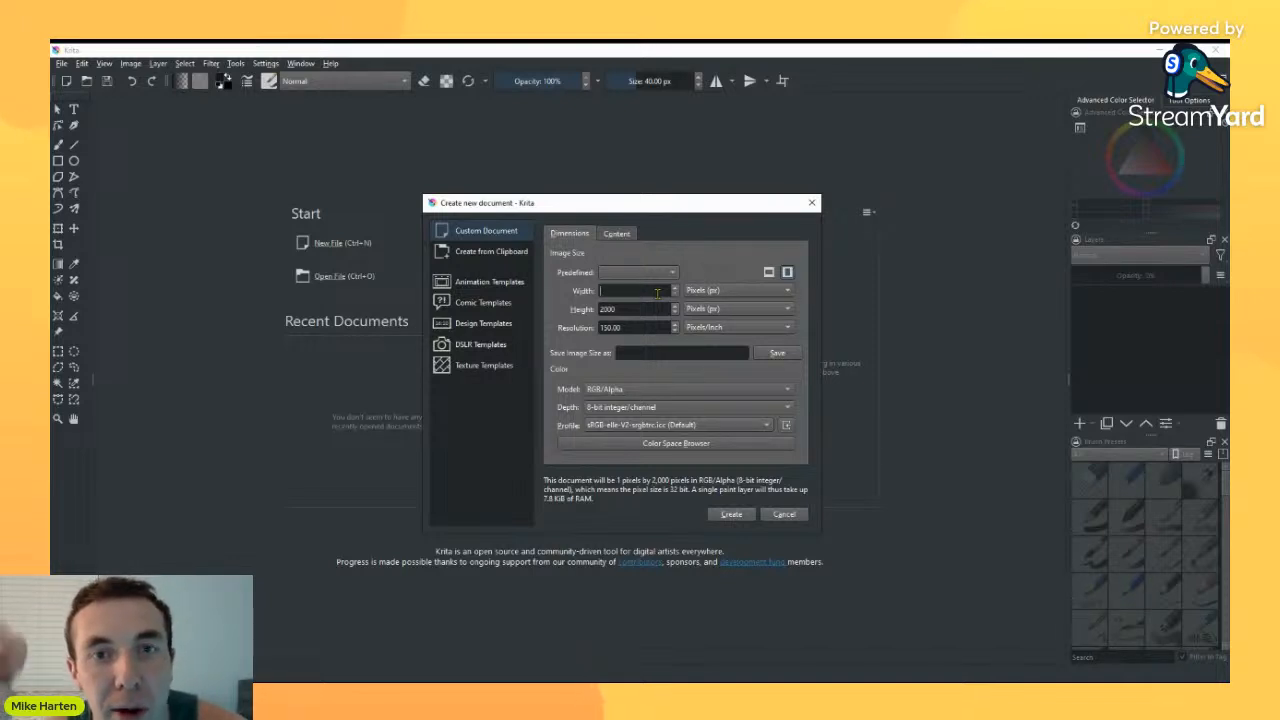
type("500")
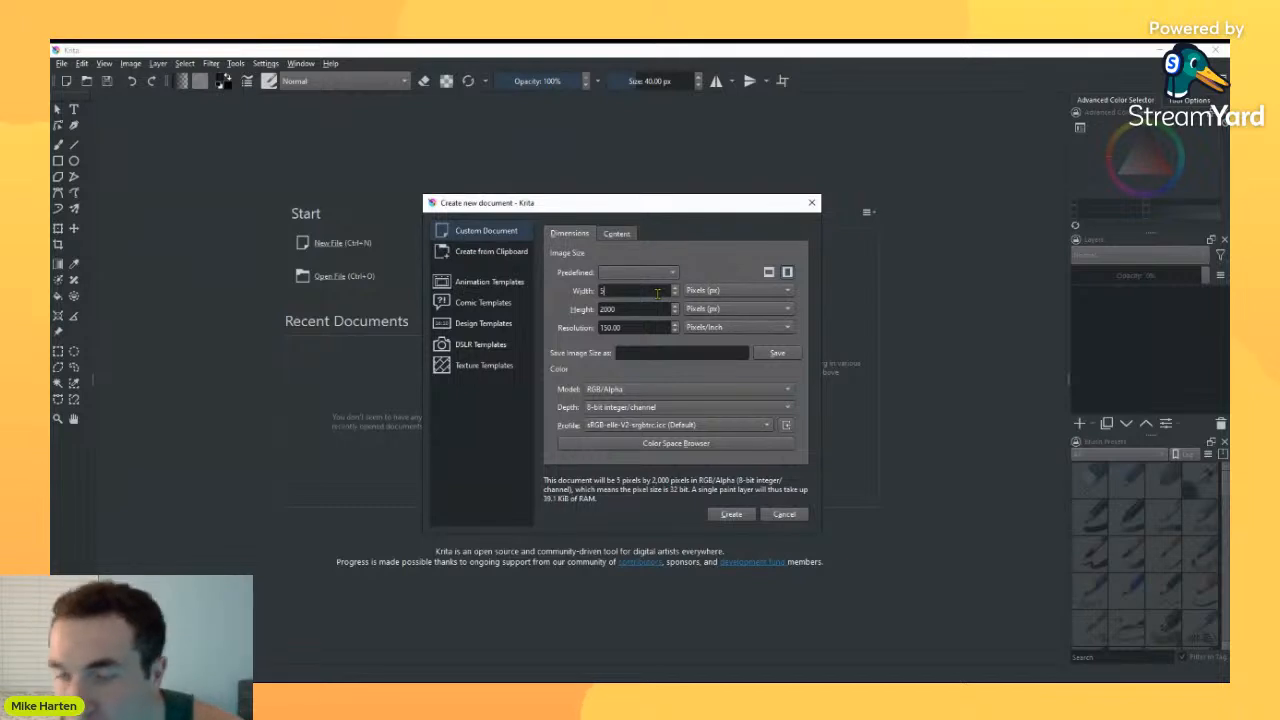
left_click(622, 308)
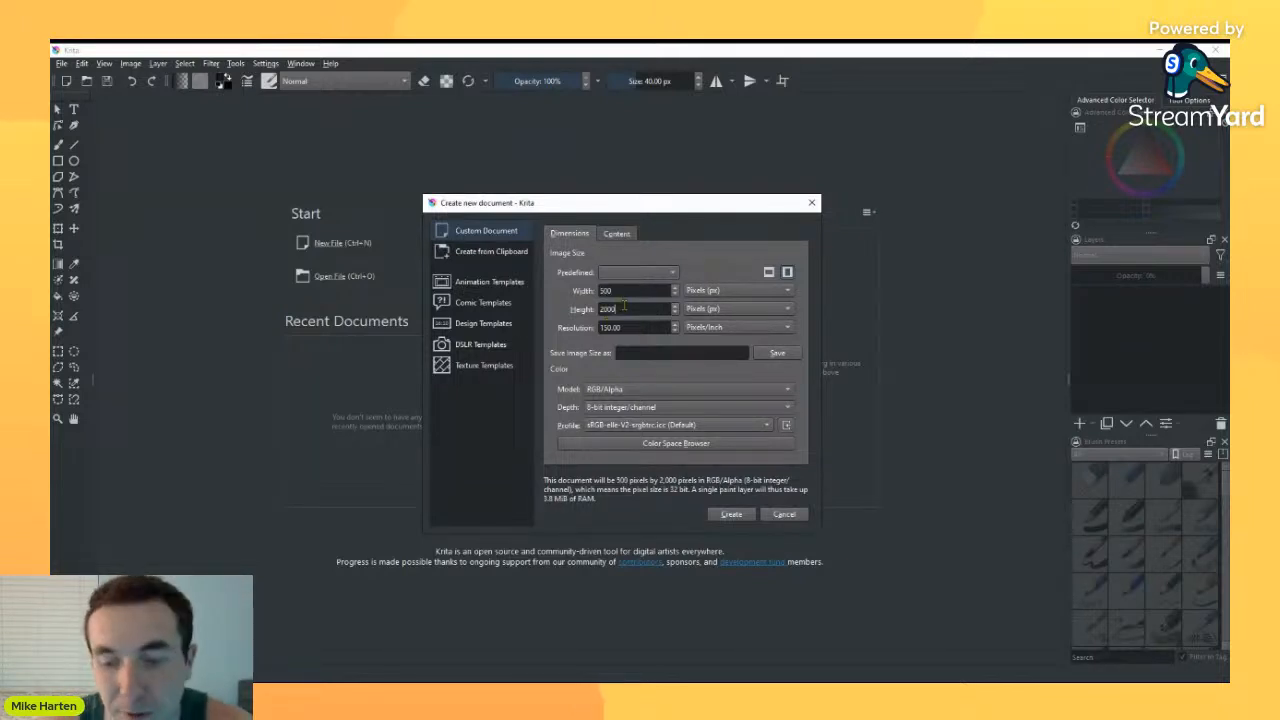
key("BackSpace")
key("BackSpace")
key("BackSpace")
key("BackSpace")
type("500")
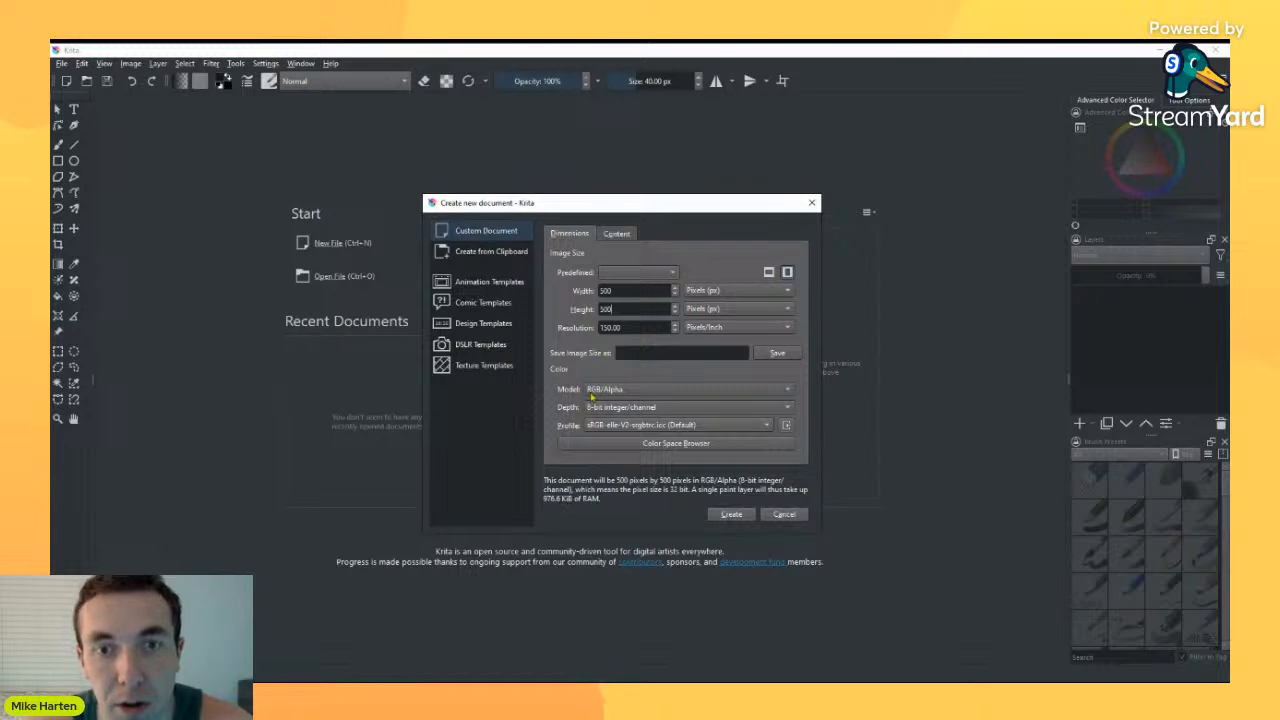
left_click(735, 510)
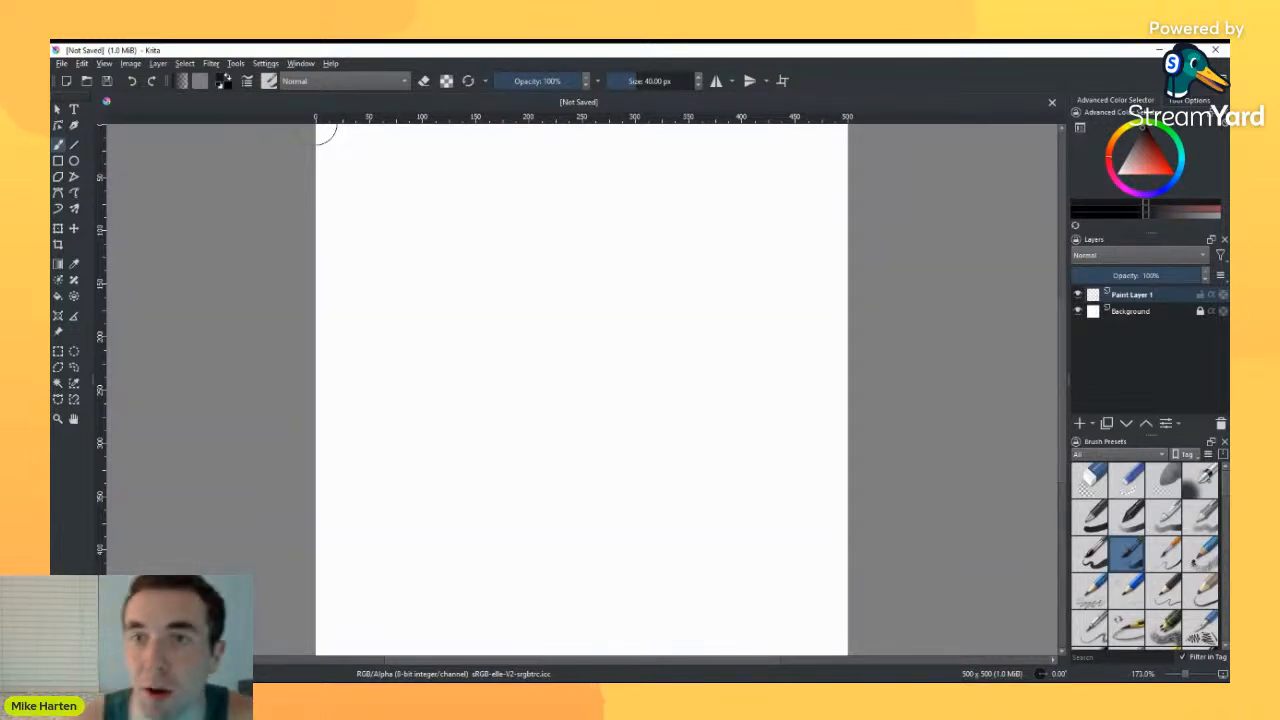
left_click(57, 108)
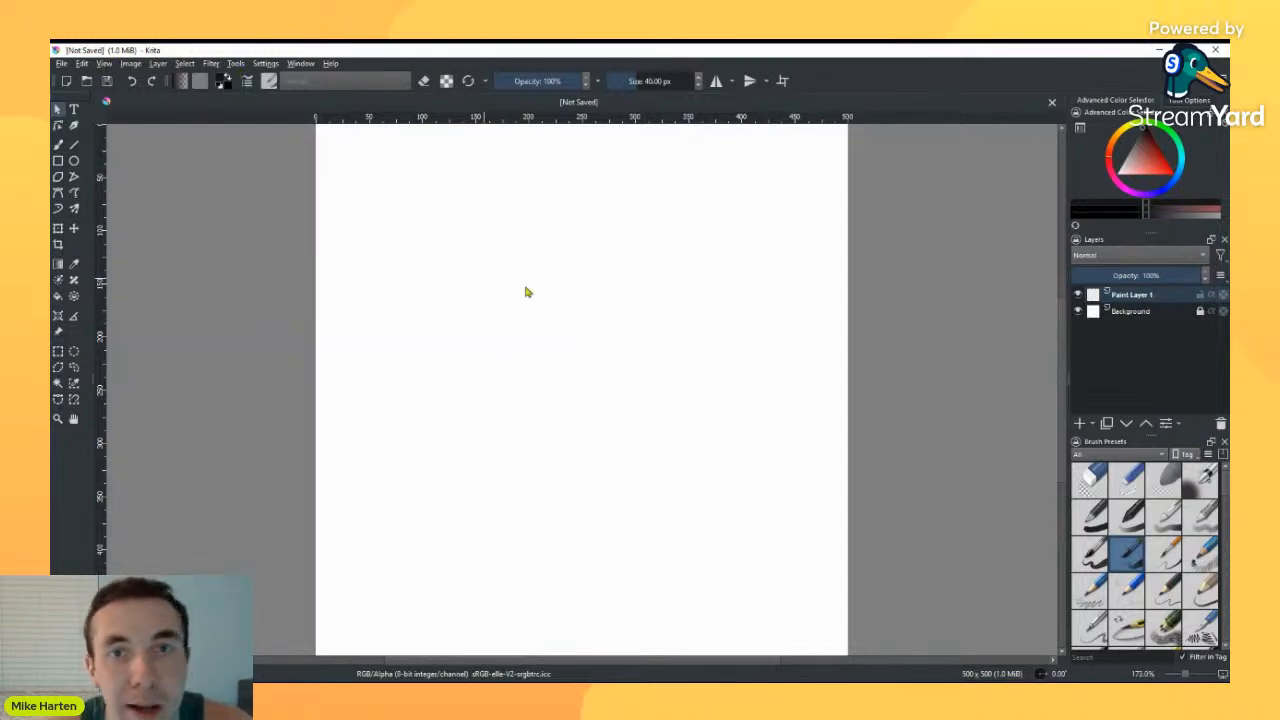
scroll(608, 255, "down", 1)
scroll(608, 255, "up", 1)
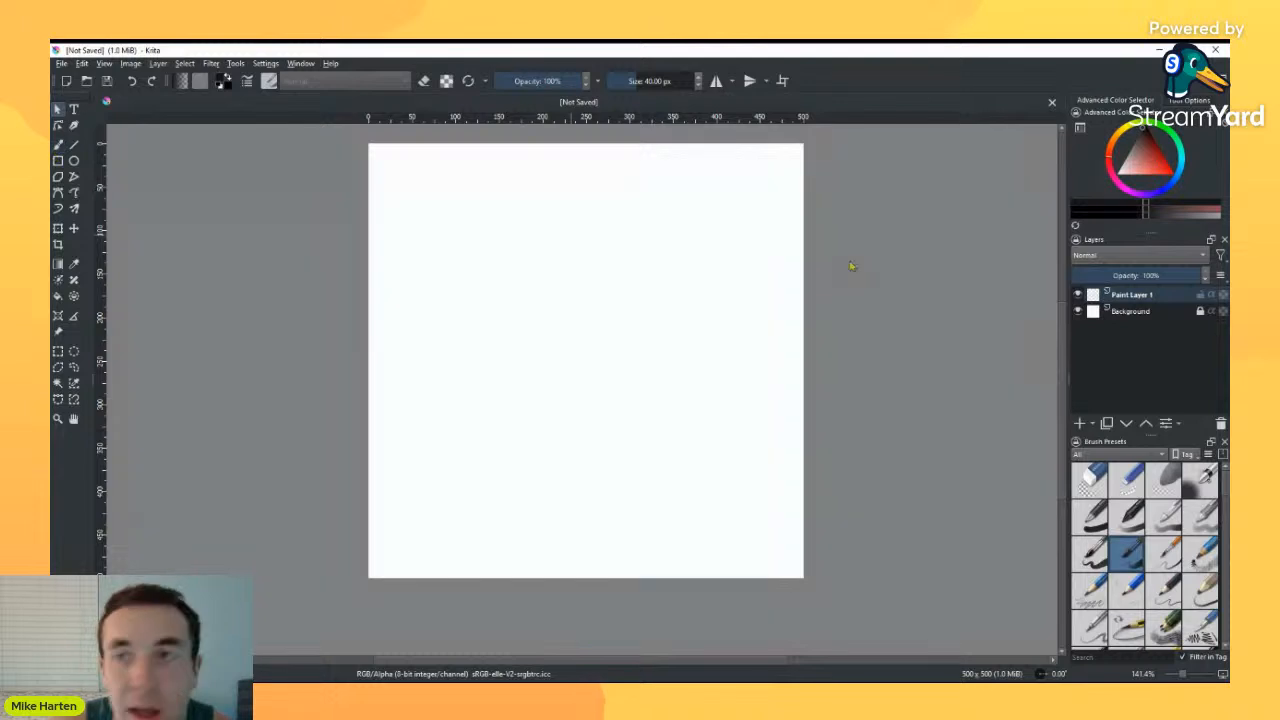
Step: Duplicate Paint Layer 1 and delete the copy
left_click(1131, 307)
left_click(1131, 296)
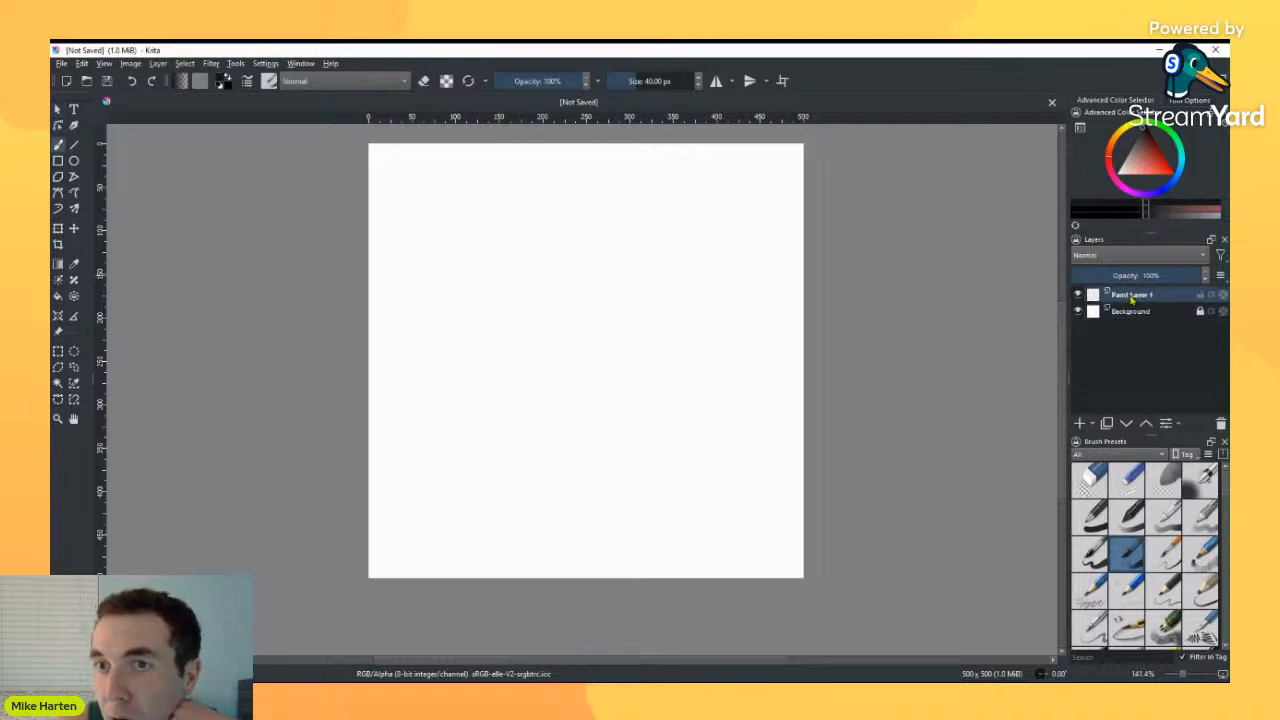
left_click(1107, 423)
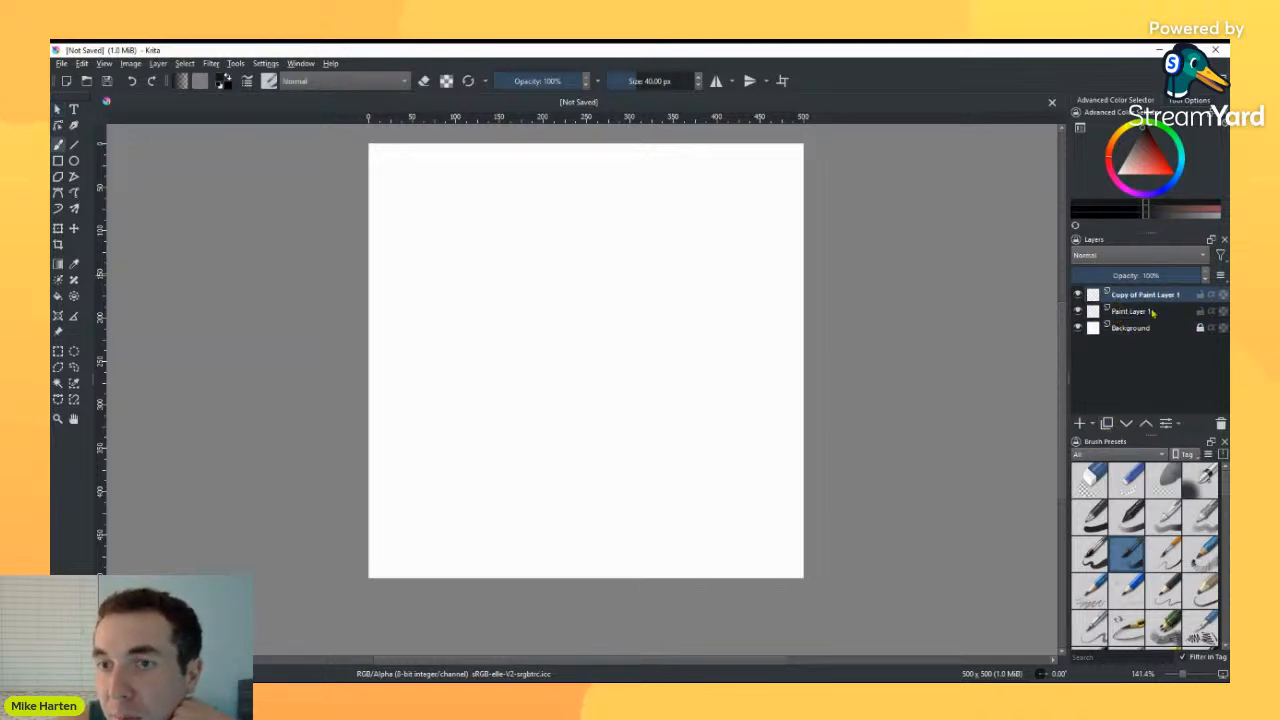
left_click(1220, 424)
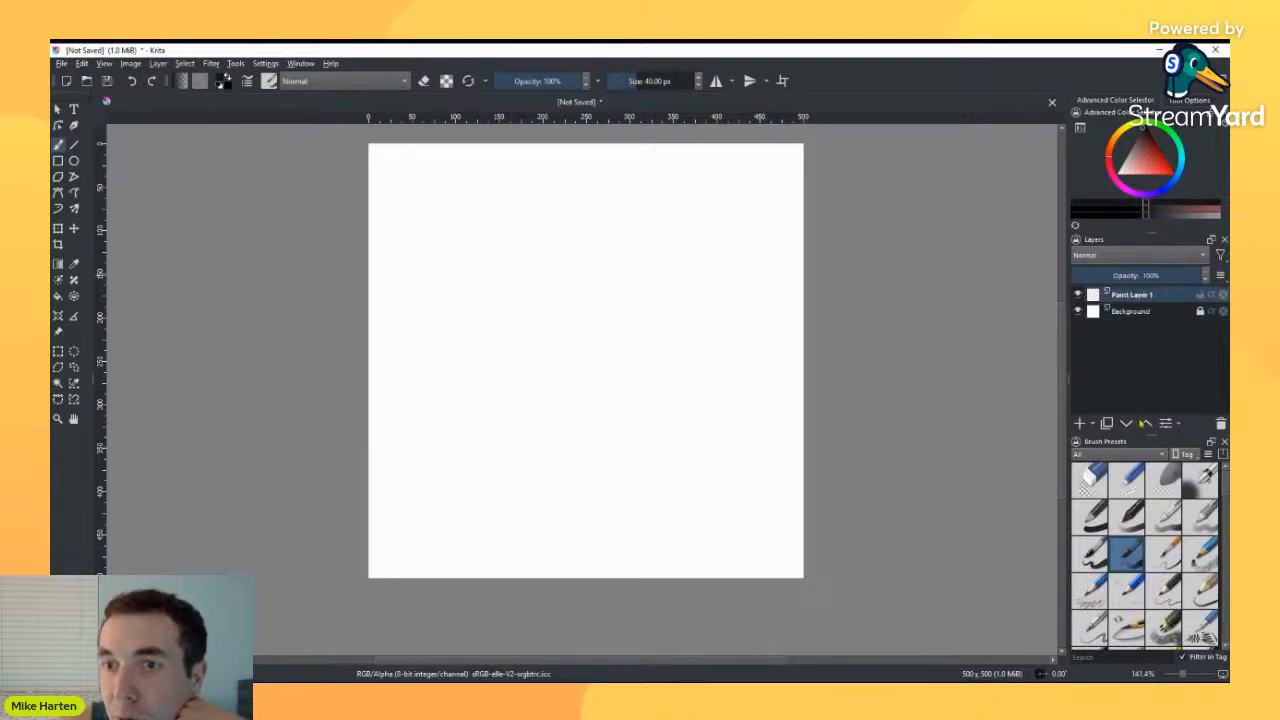
left_click(1127, 423)
left_click(1146, 423)
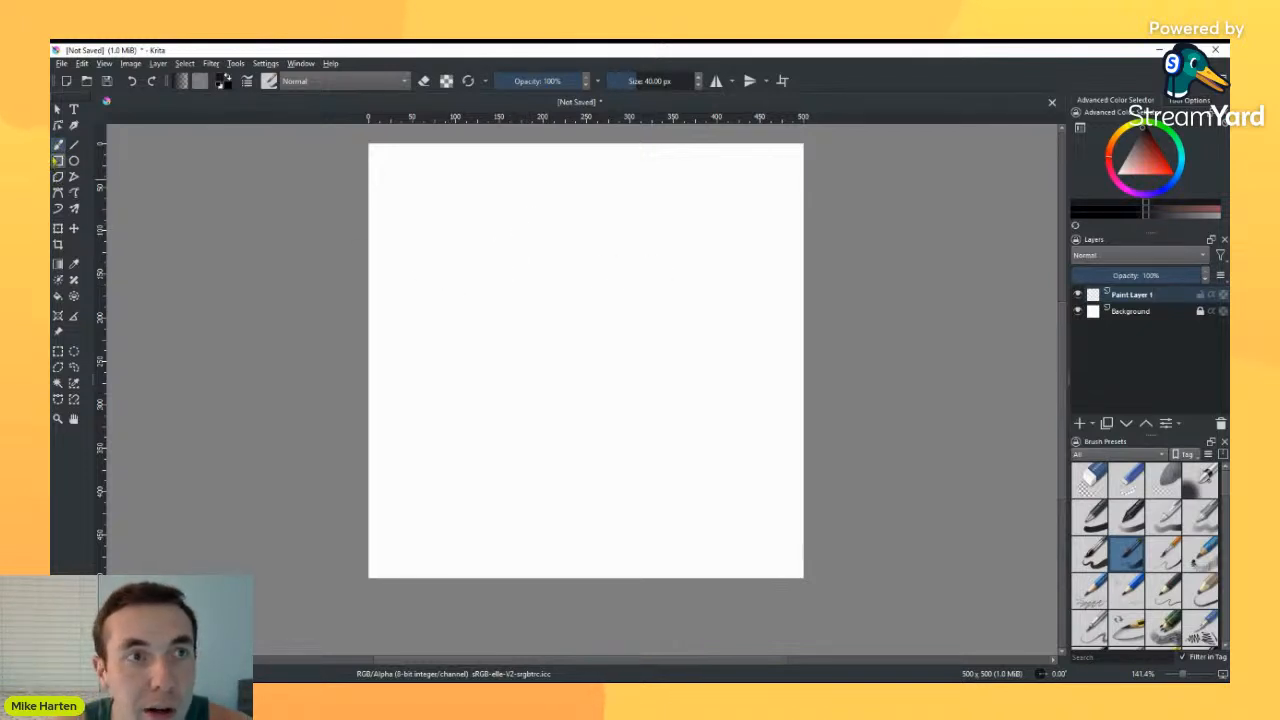
Step: Paint overlapping black, red and grey freehand strokes on Paint Layer 1 with the 40 px brush
mouse_move(449, 226)
left_mouse_down()
mouse_move(666, 289)
mouse_move(605, 258)
mouse_move(501, 321)
mouse_move(665, 307)
mouse_move(488, 336)
left_mouse_up()
left_click_drag(556, 180, 600, 174)
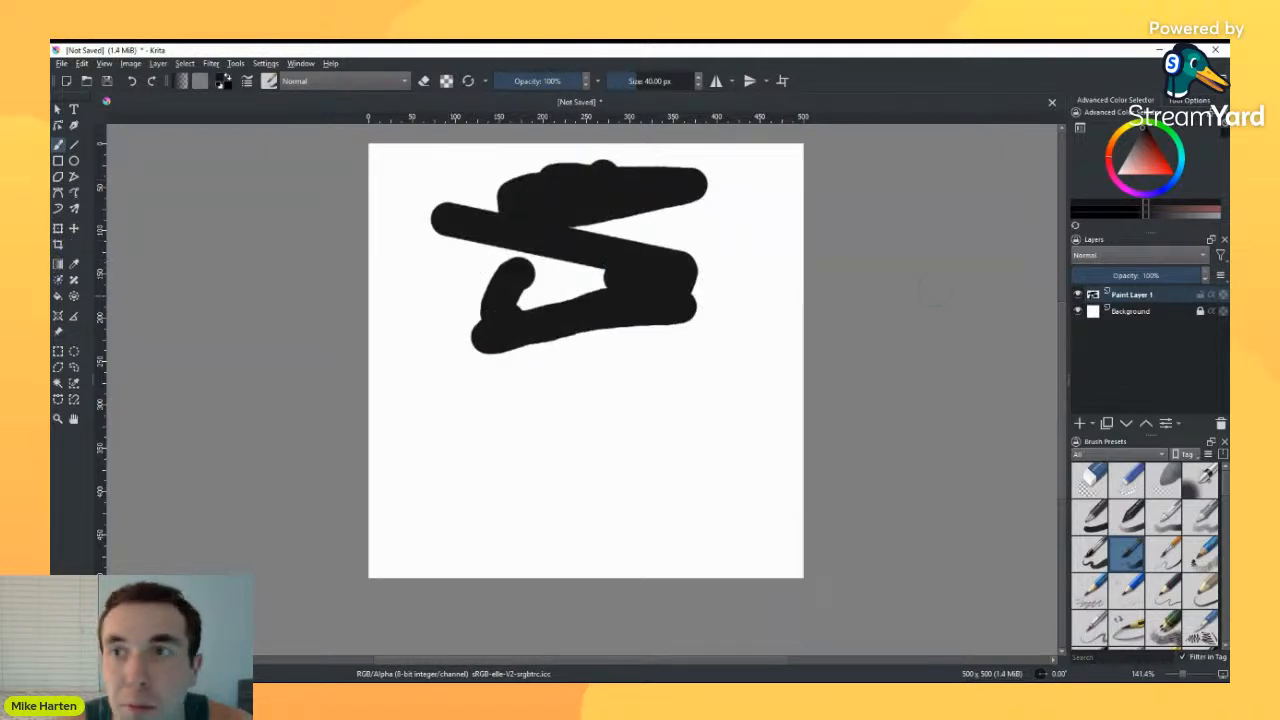
left_click(1158, 164)
mouse_move(624, 336)
left_mouse_down()
mouse_move(759, 358)
mouse_move(645, 225)
left_mouse_up()
left_click_drag(1132, 166, 1137, 138)
mouse_move(720, 262)
left_mouse_down()
mouse_move(623, 265)
mouse_move(525, 201)
left_mouse_up()
left_click(1136, 158)
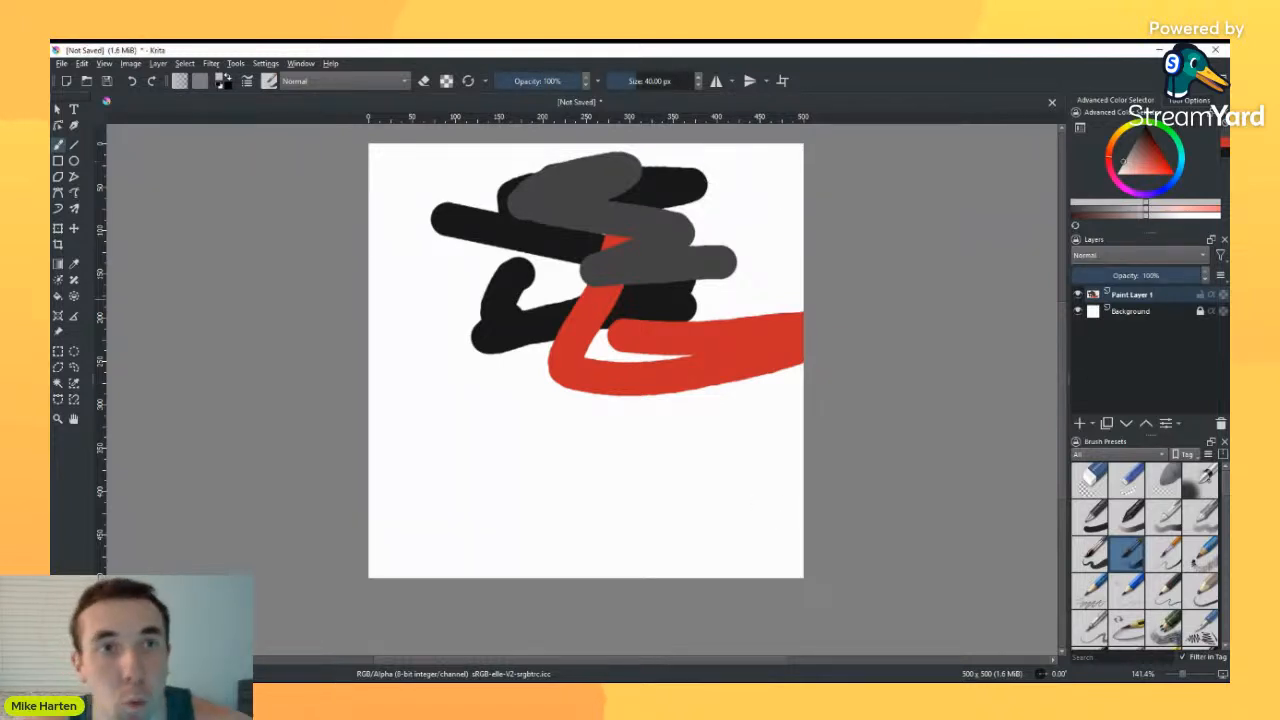
Step: Step back and forth through the painted strokes with undo and redo
left_click(132, 81)
left_click(132, 81)
left_click(132, 81)
left_click(151, 81)
left_click(151, 81)
left_click(151, 81)
left_click(132, 81)
left_click(132, 81)
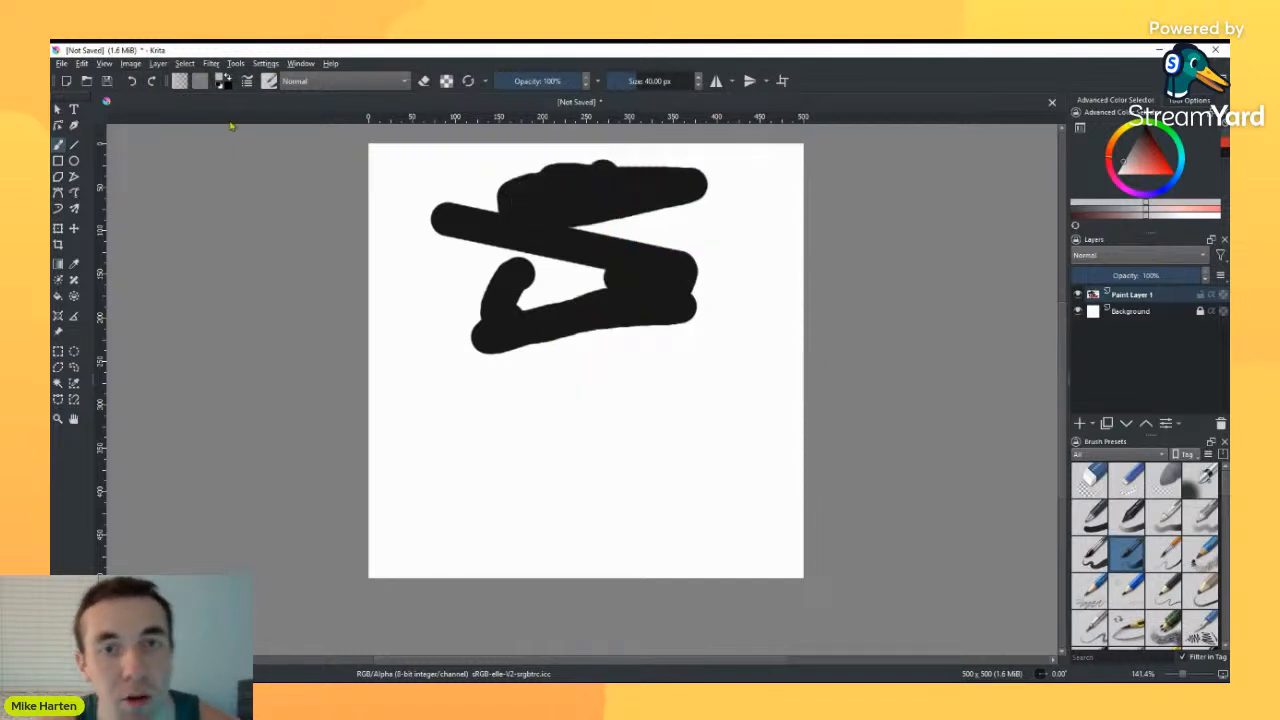
key("ctrl+z")
key("ctrl+z")
key("ctrl+shift+z")
key("ctrl+shift+z")
key("ctrl+shift+z")
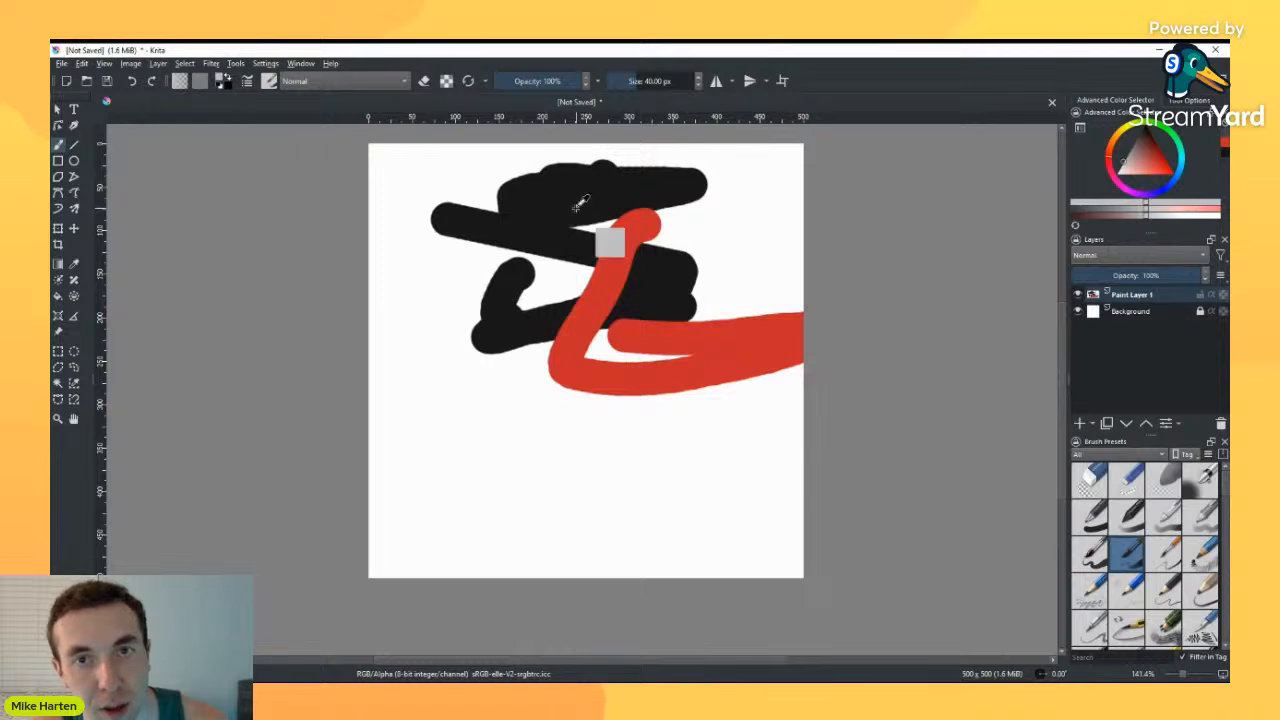
Step: Undo all remaining black, red and grey strokes to clear the canvas
key("ctrl+z")
key("ctrl+z")
key("ctrl+z")
key("ctrl+z")
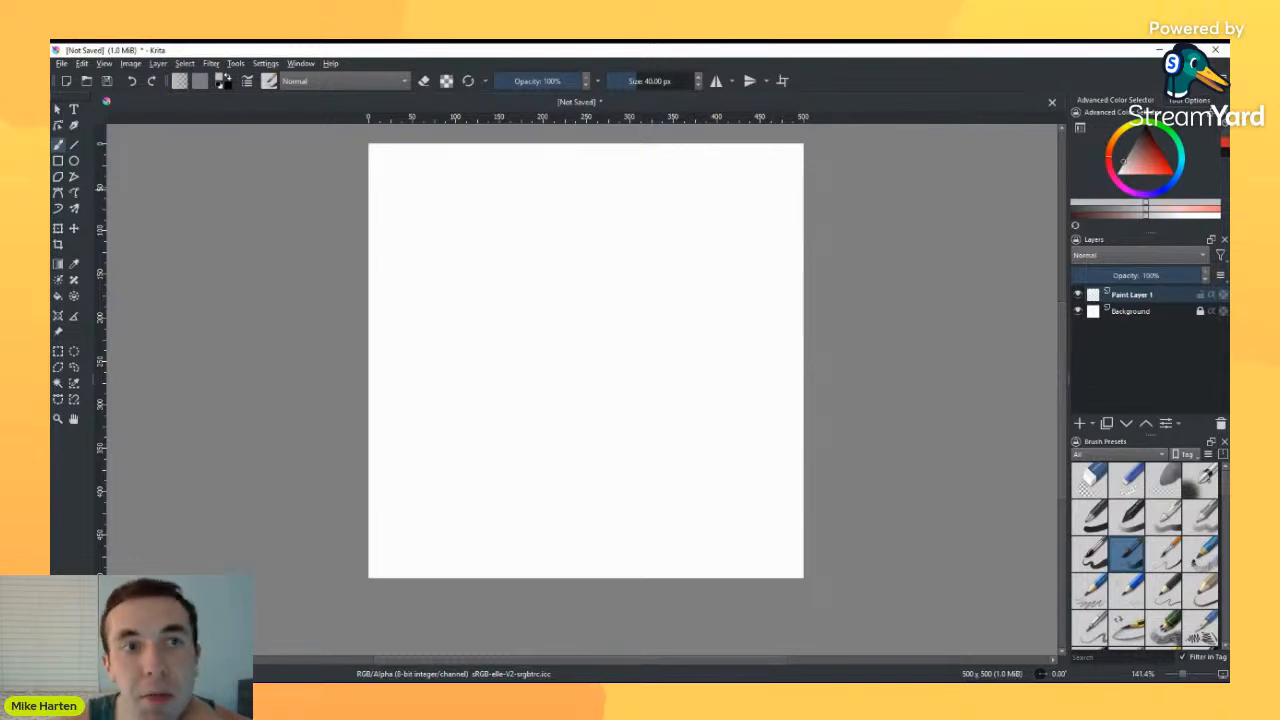
Step: Choose a muted brownish-red painting colour and draw a thin wavy stroke with a 7.5 px brush preset
mouse_move(1123, 162)
left_mouse_down()
mouse_move(1149, 151)
mouse_move(1129, 149)
left_mouse_up()
left_click(1136, 149)
left_click(1141, 148)
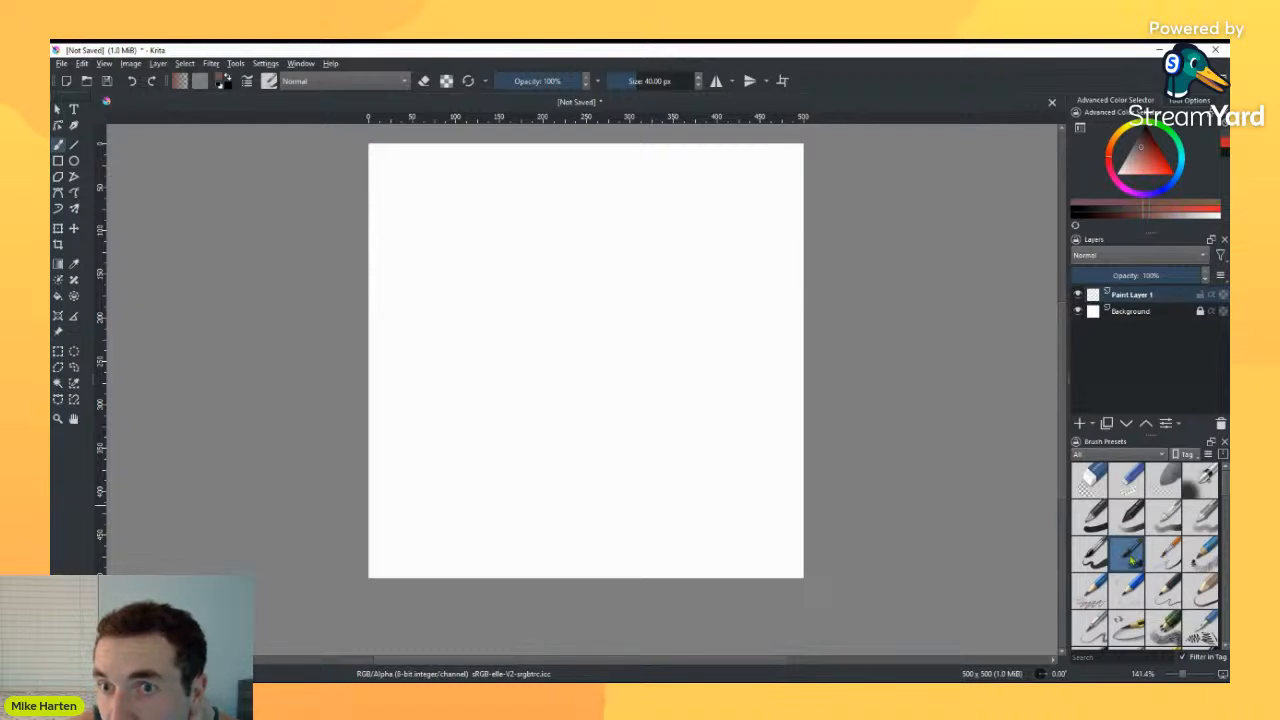
key(".")
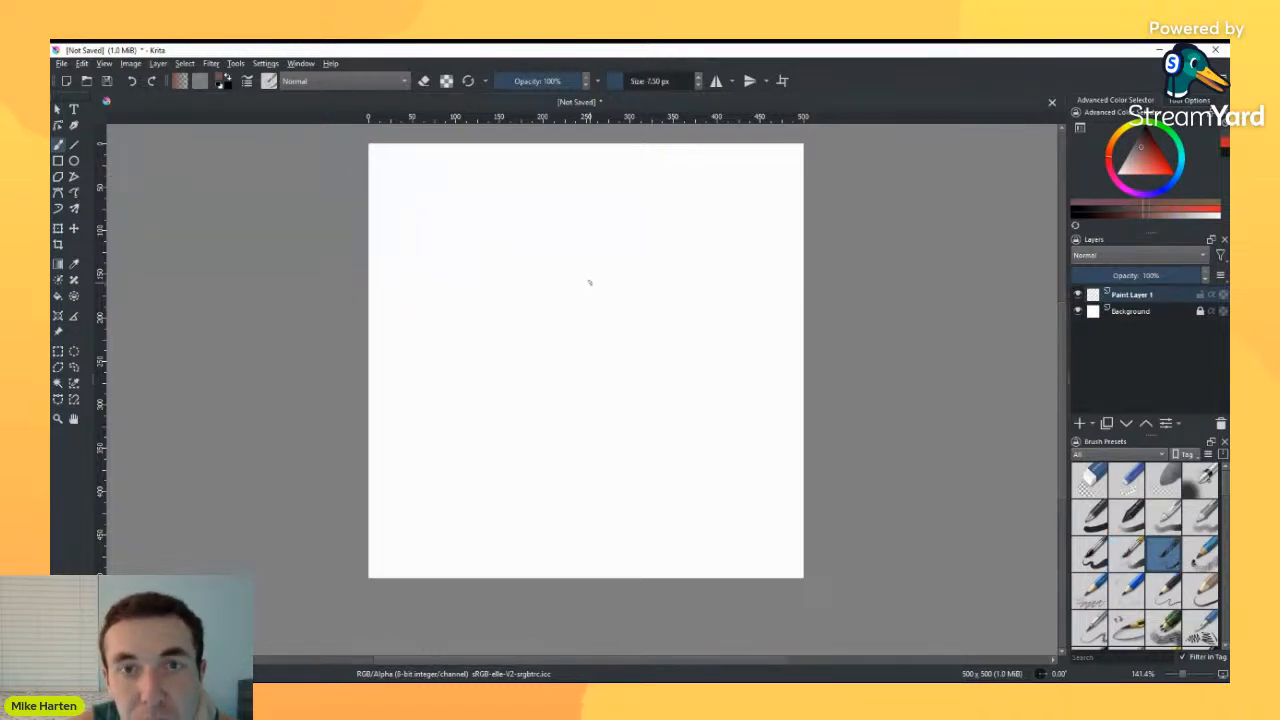
mouse_move(456, 225)
left_mouse_down()
mouse_move(540, 288)
mouse_move(596, 255)
mouse_move(646, 270)
mouse_move(495, 243)
mouse_move(508, 208)
mouse_move(571, 292)
mouse_move(620, 213)
mouse_move(661, 280)
mouse_move(716, 295)
left_mouse_up()
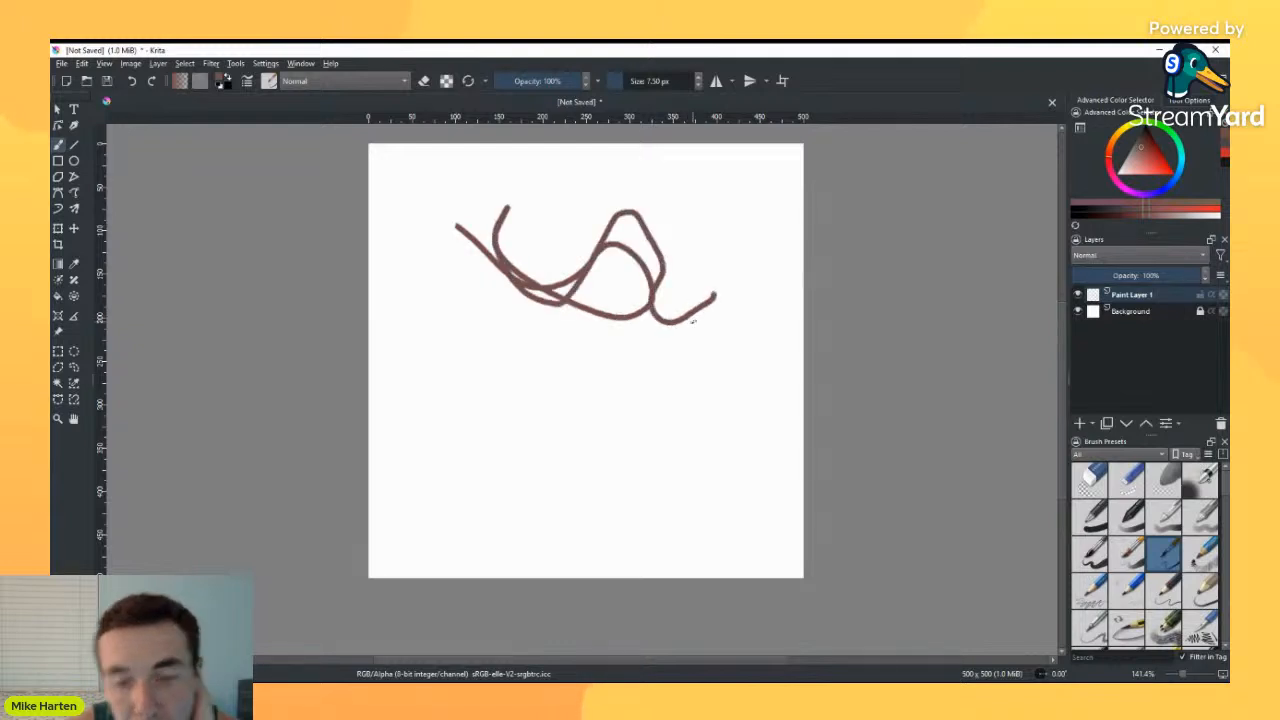
Step: Enlarge the brush to 15 px and to about 133 px, painting a freehand stroke at each size
key("bracketright")
key("bracketright")
key("bracketright")
key("bracketright")
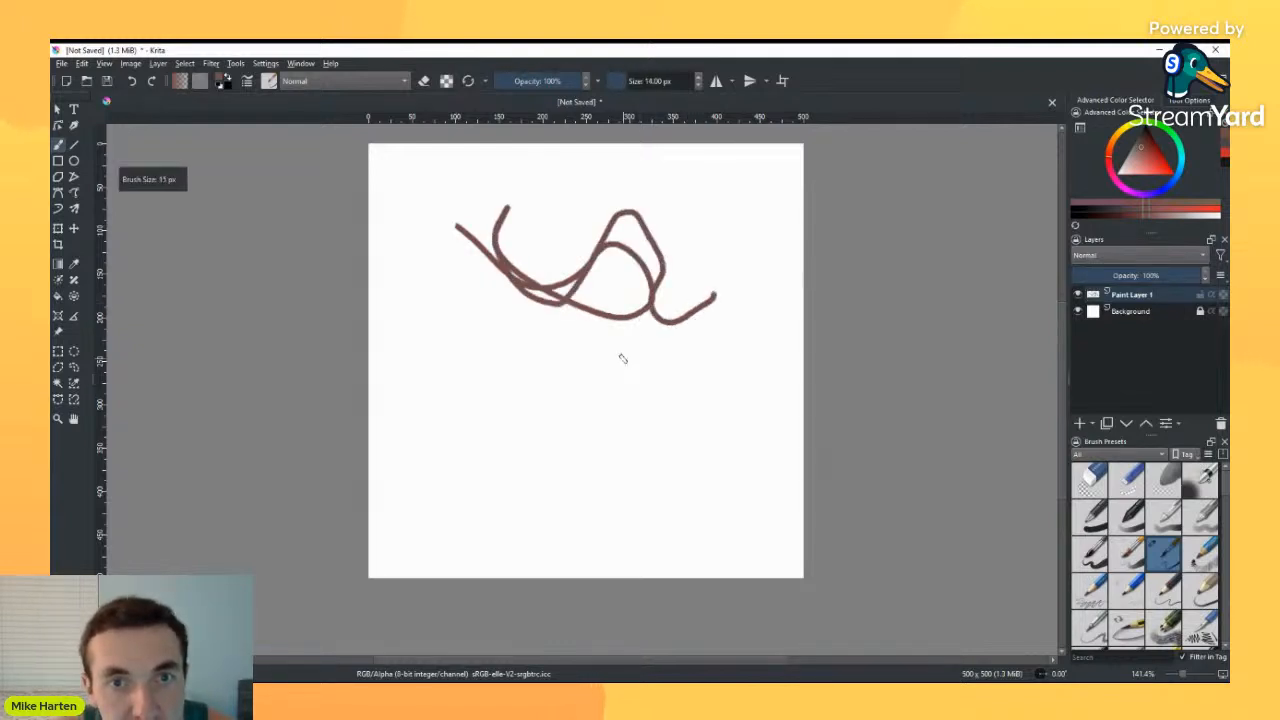
key("bracketright")
mouse_move(508, 340)
left_mouse_down()
mouse_move(639, 366)
mouse_move(677, 326)
mouse_move(565, 336)
mouse_move(462, 283)
left_mouse_up()
key("bracketleft")
key("bracketleft")
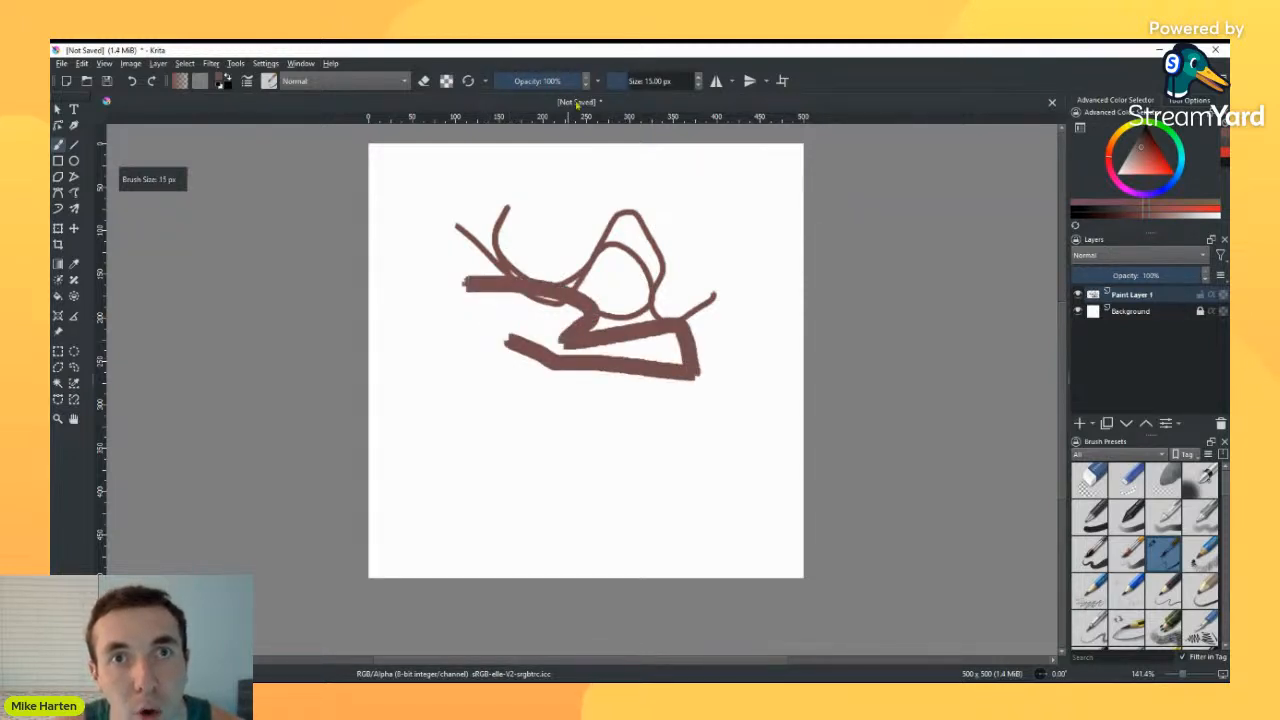
left_click_drag(640, 73, 650, 88)
mouse_move(617, 191)
left_mouse_down()
mouse_move(575, 248)
mouse_move(561, 316)
mouse_move(618, 373)
mouse_move(724, 353)
left_mouse_up()
Step: Undo all the brownish-red strokes to leave the canvas blank
key("ctrl+z")
key("ctrl+z")
key("ctrl+z")
key("ctrl+z")
key("ctrl+z")
key("ctrl+z")
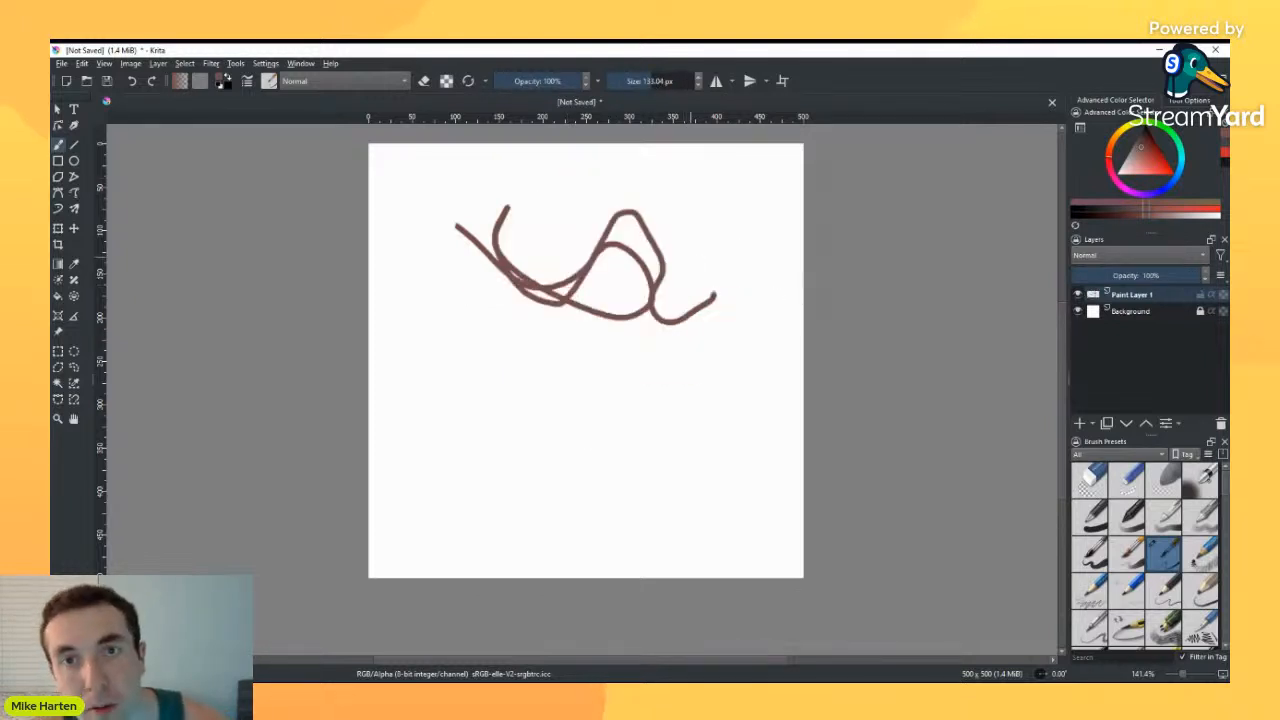
key("ctrl+z")
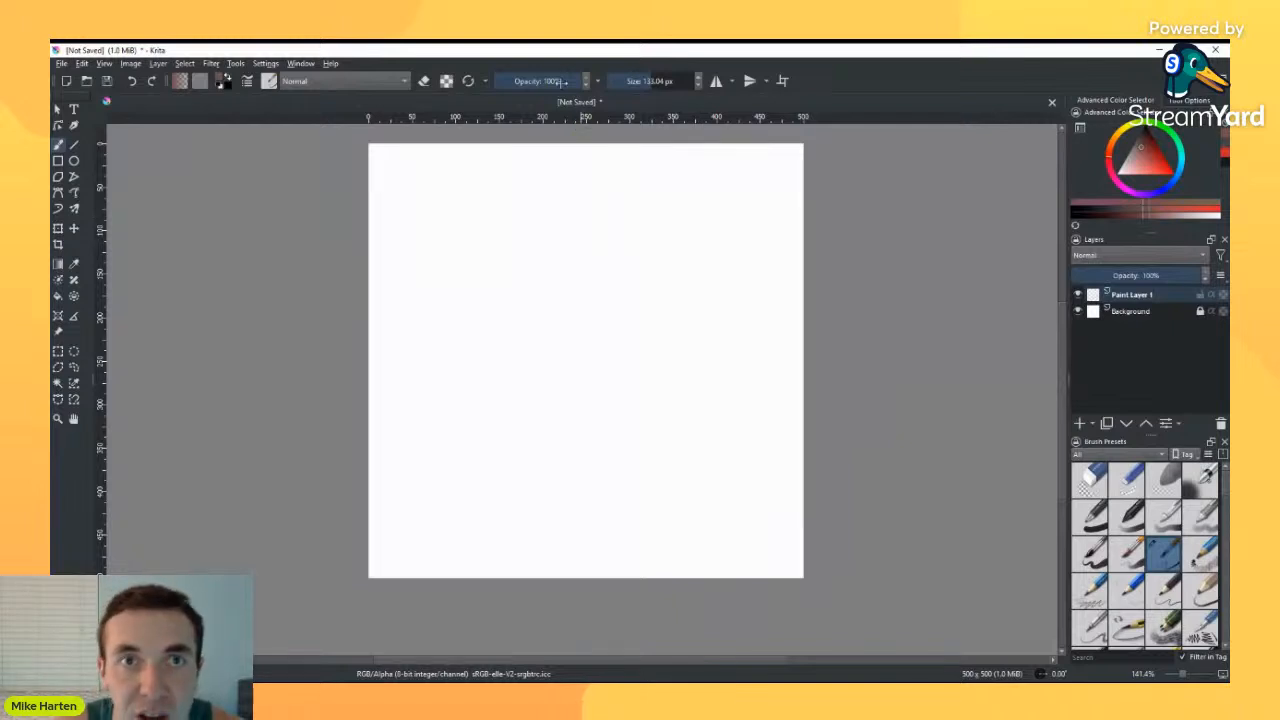
Step: Lower the brush opacity to 49% and paint two broad overlapping strokes
left_click_drag(563, 80, 540, 80)
mouse_move(506, 280)
left_mouse_down()
mouse_move(592, 272)
mouse_move(593, 318)
left_mouse_up()
left_click_drag(628, 277, 589, 303)
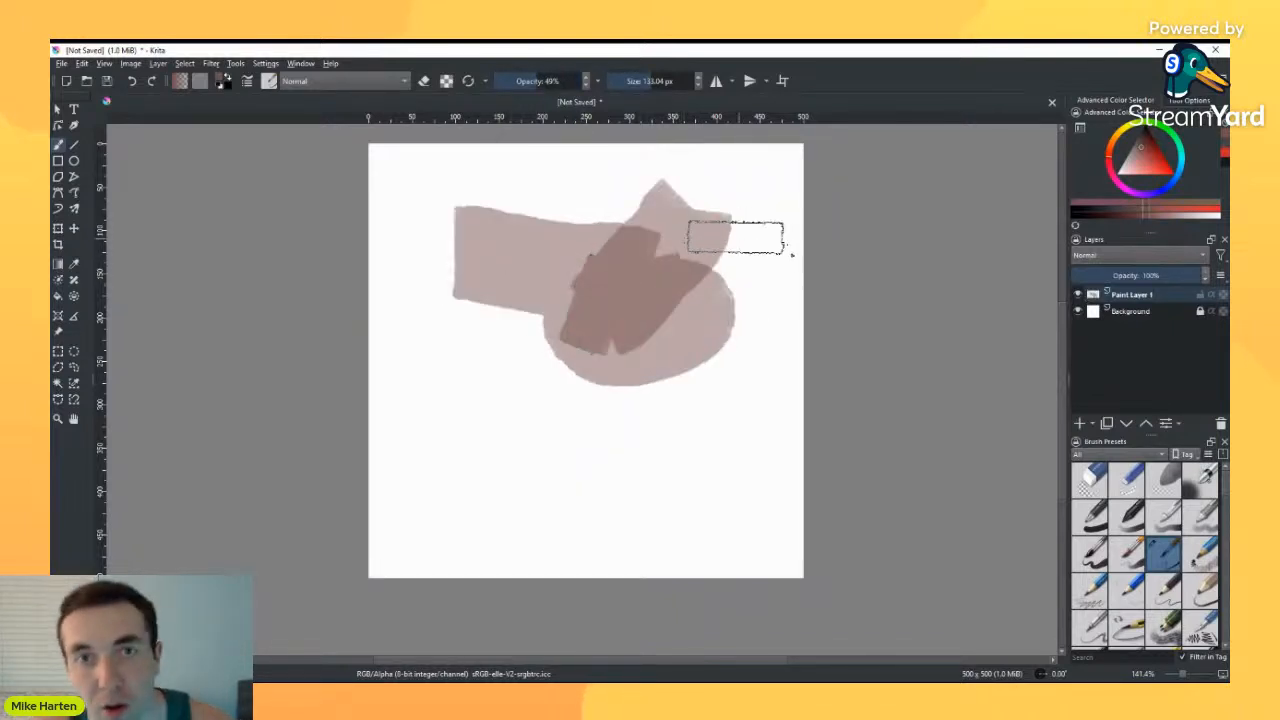
Step: Undo the two semi-transparent strokes and set the brush opacity to 100%
key("ctrl+z")
key("ctrl+z")
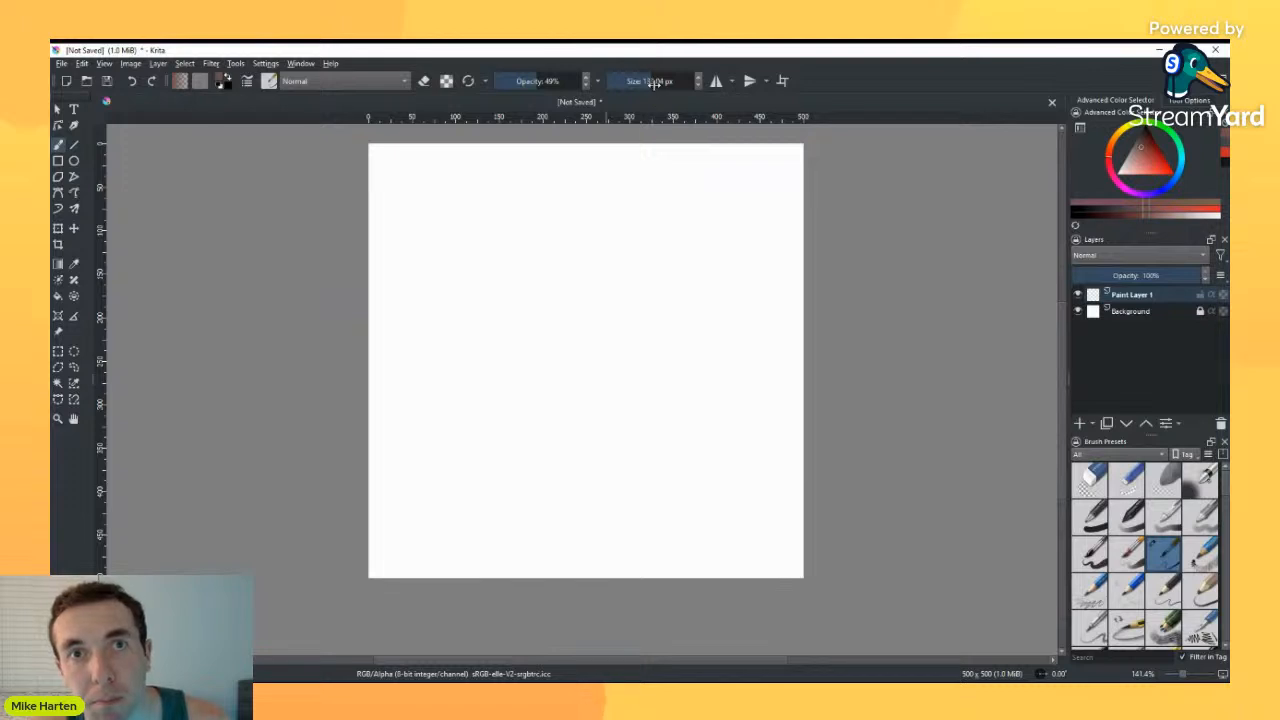
left_click_drag(570, 80, 641, 77)
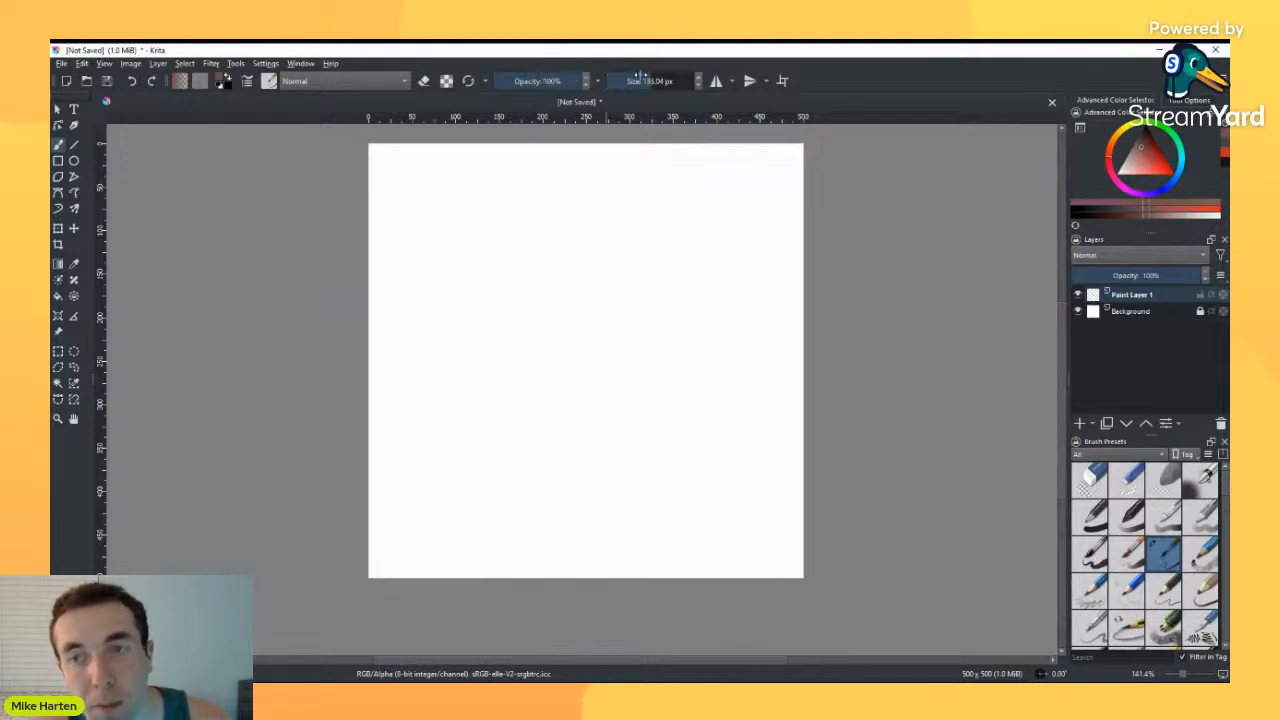
Step: Paint test strokes with a reduced-size soft airbrush, a solid ink preset and a rough charcoal-like preset
left_click(1202, 488)
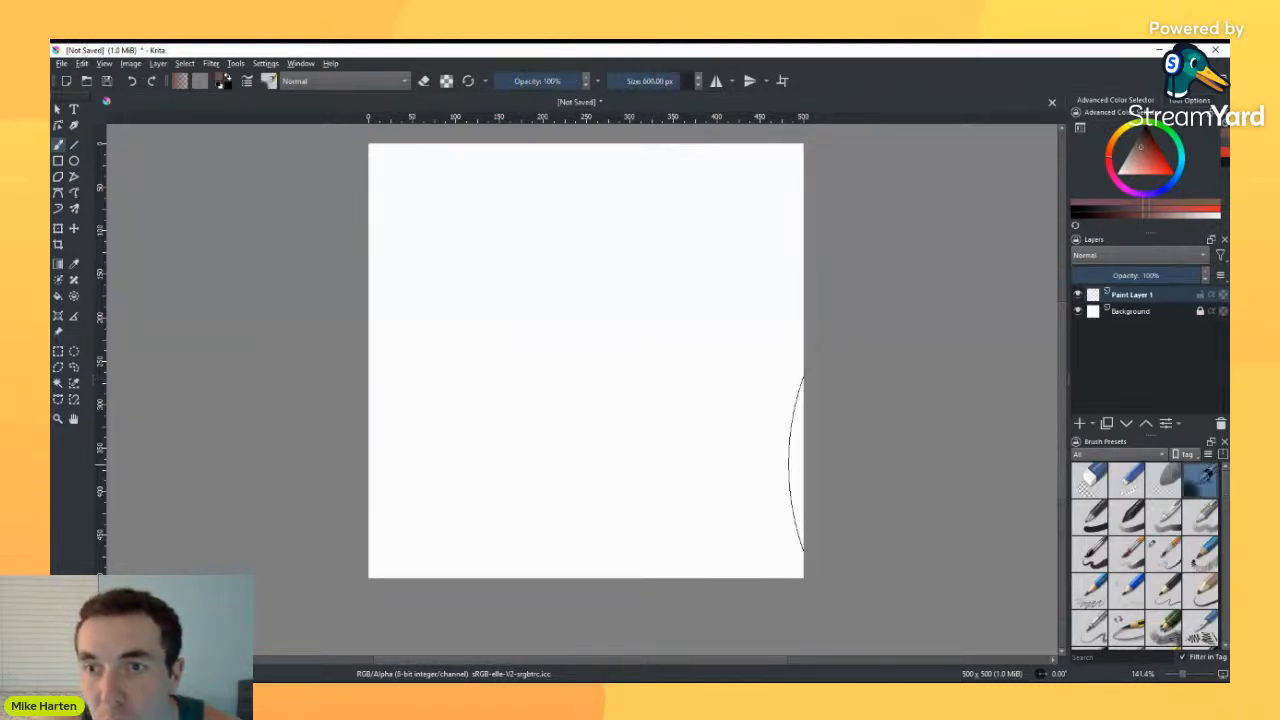
left_click_drag(491, 277, 420, 278, "shift")
mouse_move(487, 251)
left_mouse_down()
mouse_move(566, 309)
mouse_move(480, 355)
left_mouse_up()
left_click(1104, 530)
mouse_move(731, 406)
left_mouse_down()
mouse_move(700, 300)
mouse_move(720, 385)
left_mouse_up()
left_click(1163, 628)
mouse_move(530, 458)
left_mouse_down()
mouse_move(446, 456)
mouse_move(593, 385)
mouse_move(748, 388)
left_mouse_up()
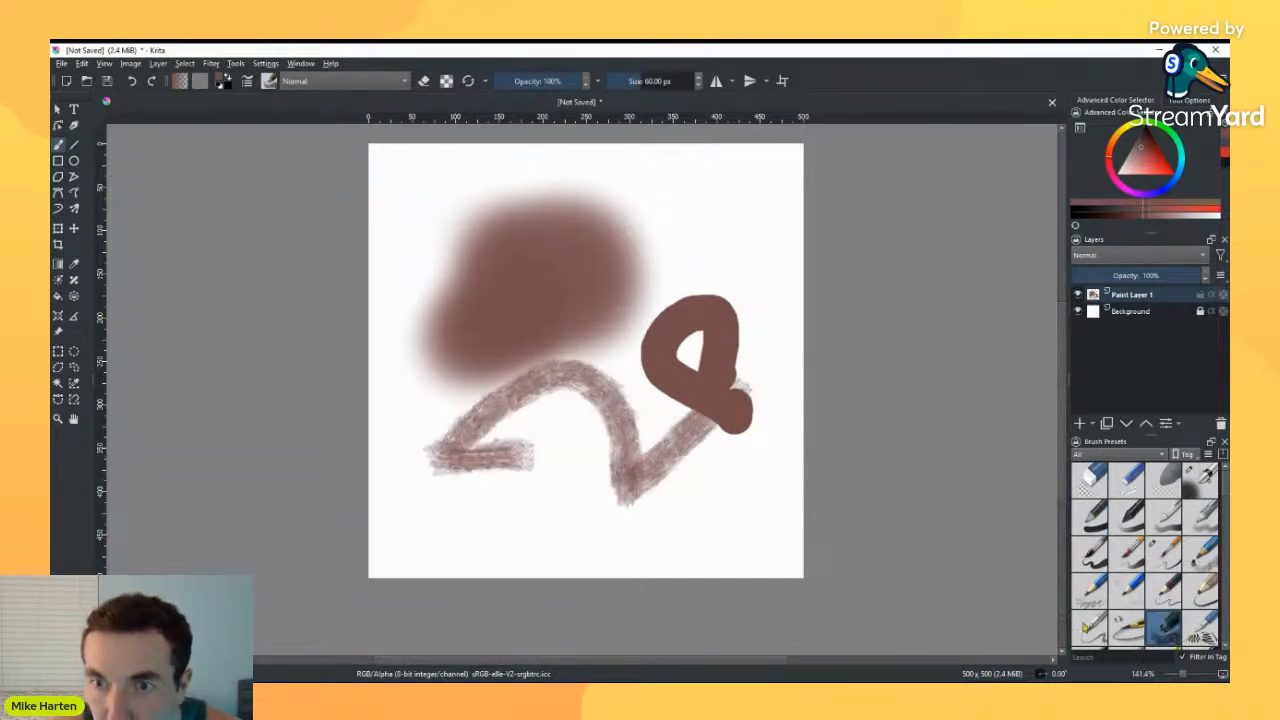
Step: Scribble on the canvas with a 16 px textured pencil preset and a thin 4.23 px pencil preset
left_click(1094, 612)
mouse_move(729, 449)
left_mouse_down()
mouse_move(642, 510)
mouse_move(610, 362)
left_mouse_up()
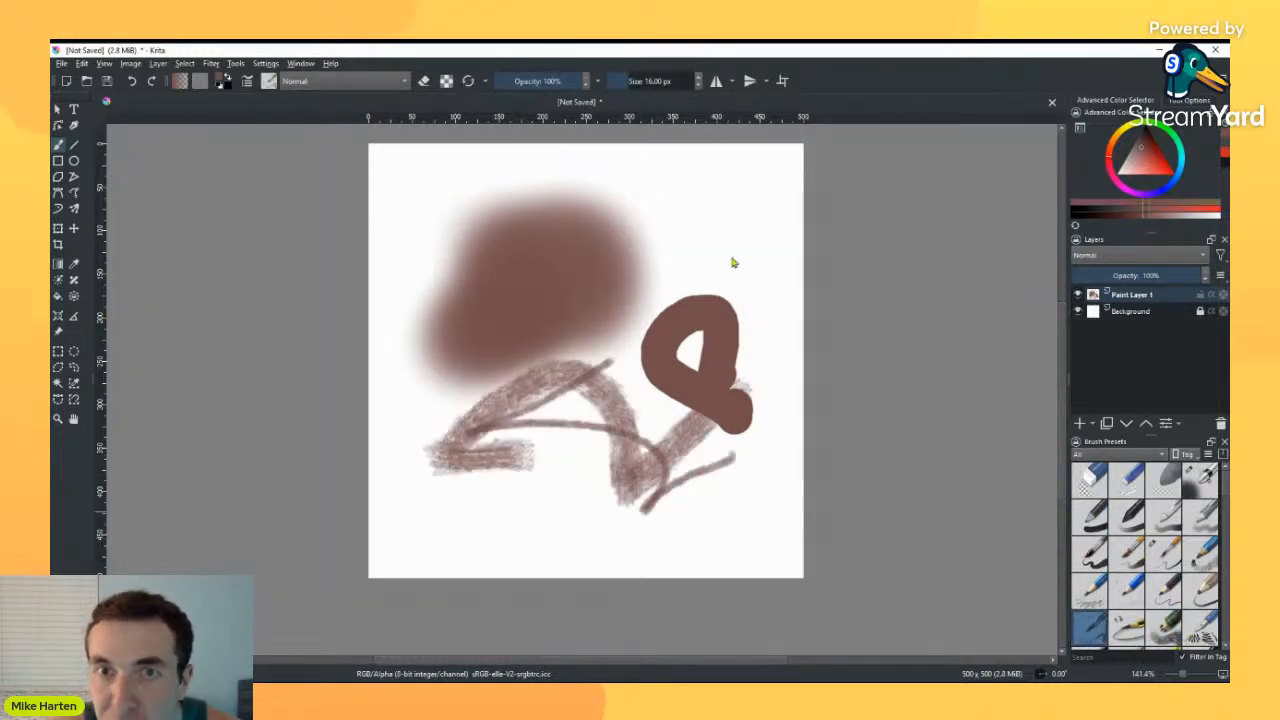
left_click(1089, 590)
mouse_move(728, 209)
left_mouse_down()
mouse_move(653, 309)
mouse_move(617, 298)
left_mouse_up()
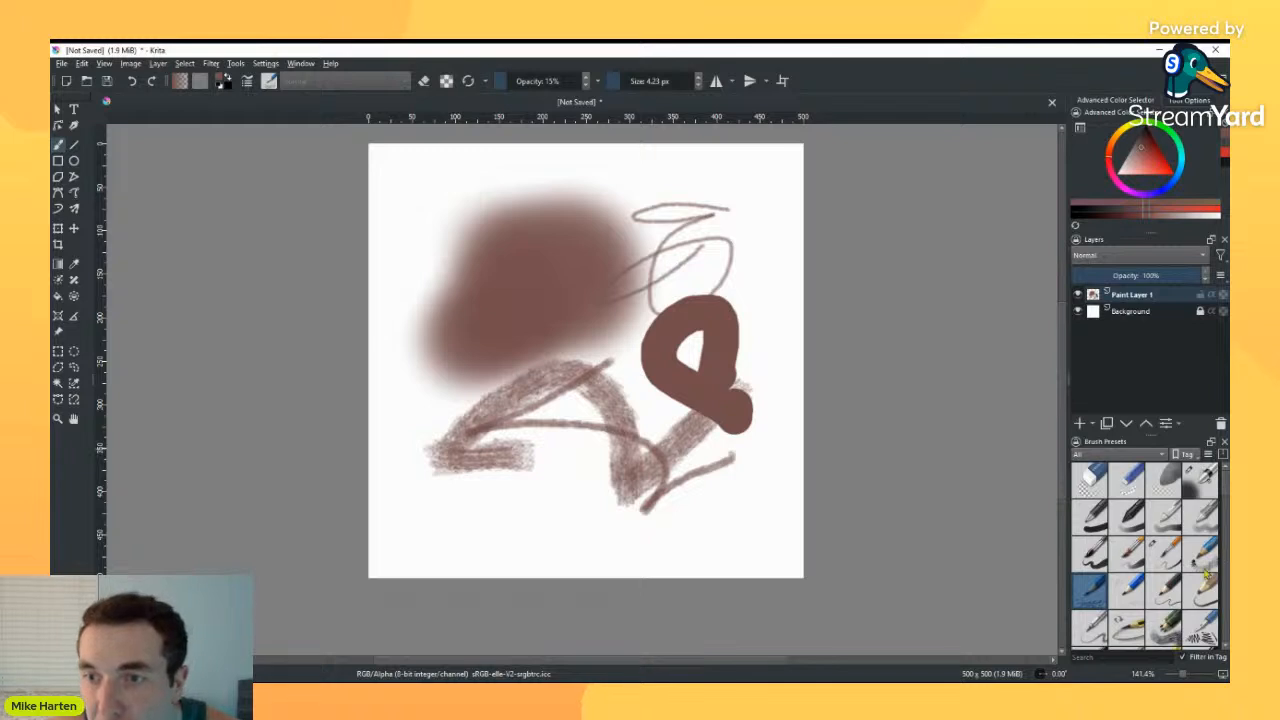
Step: Try two stamp presets, painting a 165 px leafy cluster and a 70 px foliage stroke across the lower canvas
scroll(1210, 568, "down", 5)
scroll(1208, 574, "up", 3)
scroll(1208, 594, "down", 3)
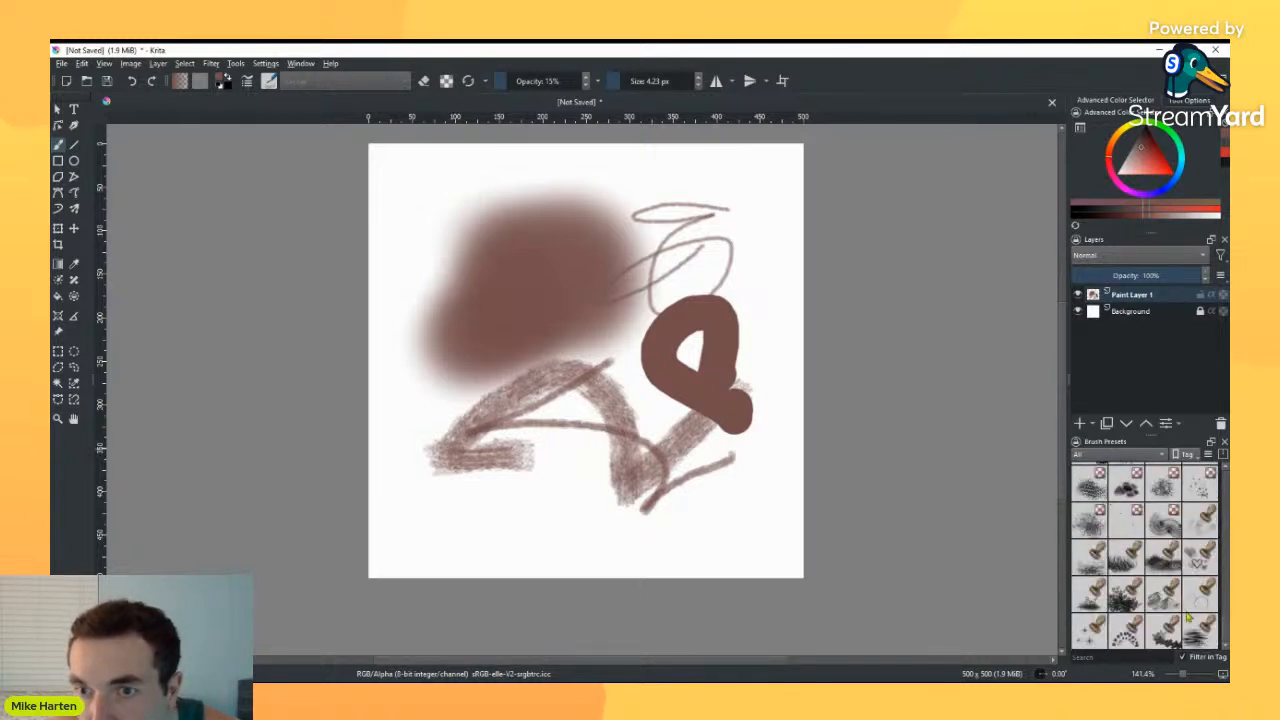
left_click(1125, 592)
mouse_move(740, 545)
left_mouse_down()
mouse_move(700, 560)
mouse_move(660, 450)
mouse_move(580, 480)
left_mouse_up()
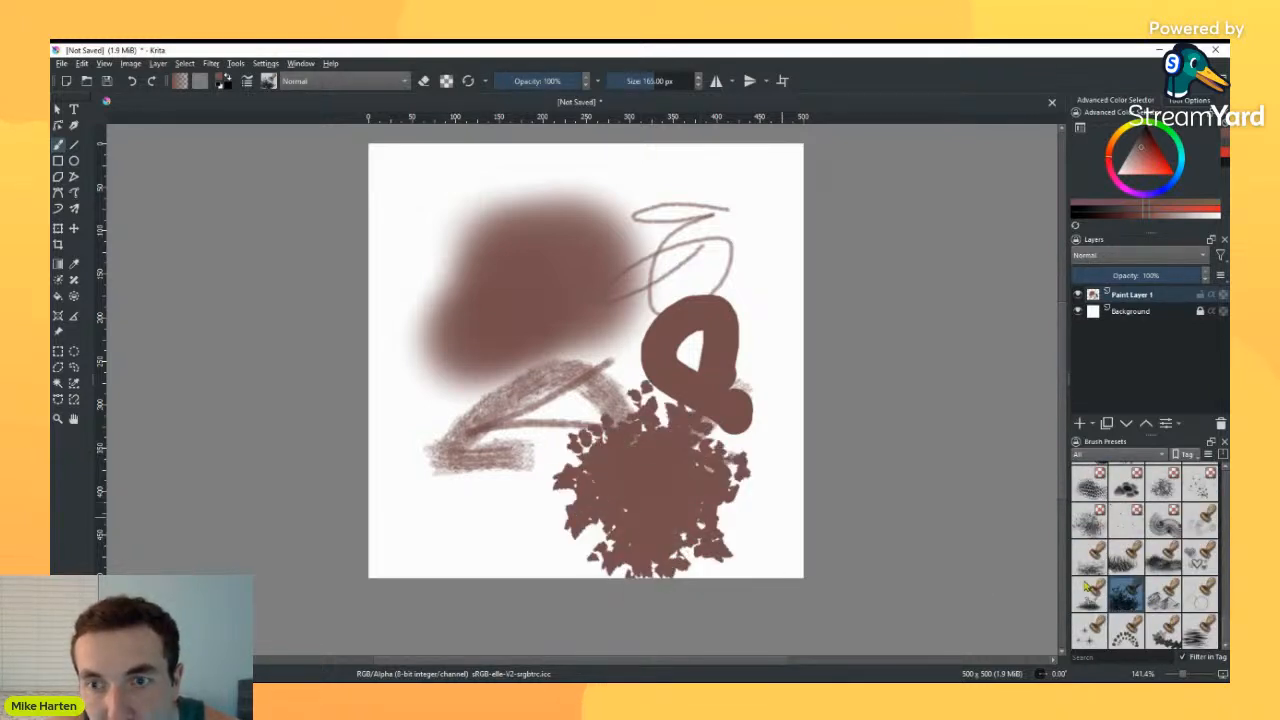
left_click(1163, 632)
mouse_move(512, 412)
left_mouse_down()
mouse_move(455, 480)
mouse_move(595, 532)
left_mouse_up()
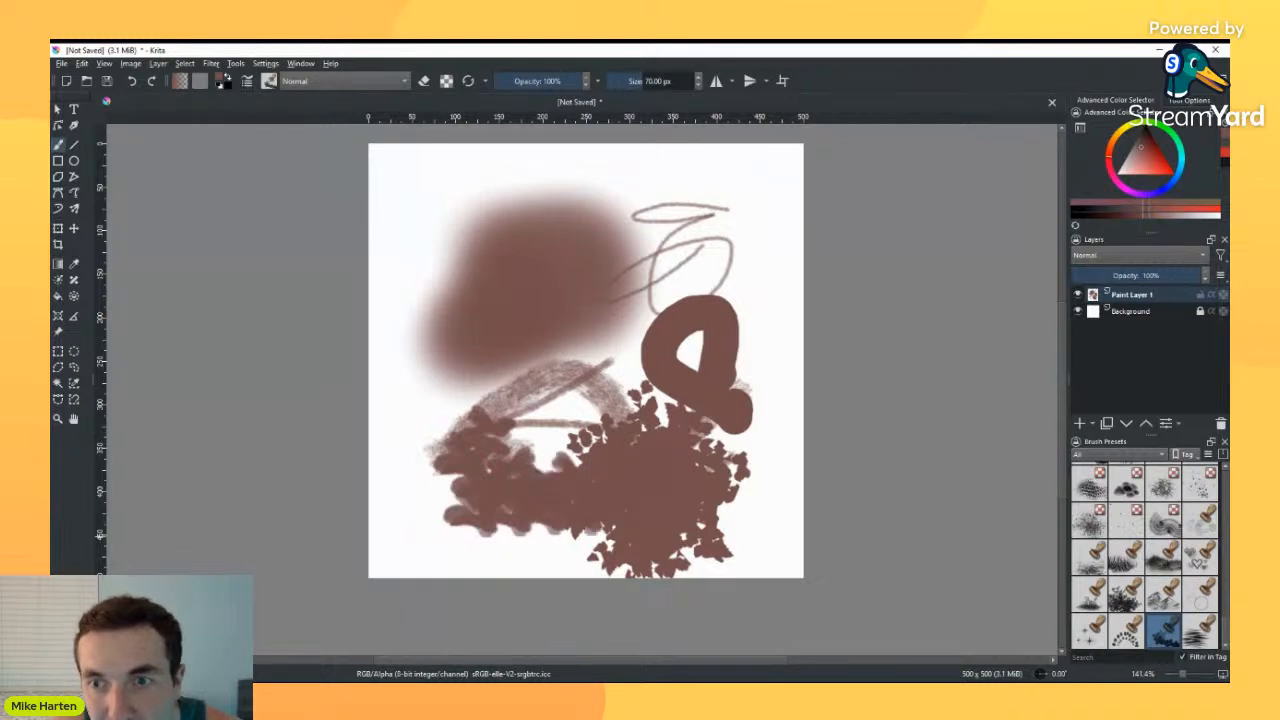
Step: Test a multi-line stroke preset across the canvas top and a 375 px translucent-circle preset
left_click(1190, 528)
mouse_move(690, 213)
left_mouse_down()
mouse_move(682, 163)
mouse_move(708, 178)
mouse_move(470, 165)
left_mouse_up()
mouse_move(650, 385)
left_mouse_down()
mouse_move(724, 325)
mouse_move(718, 312)
left_mouse_up()
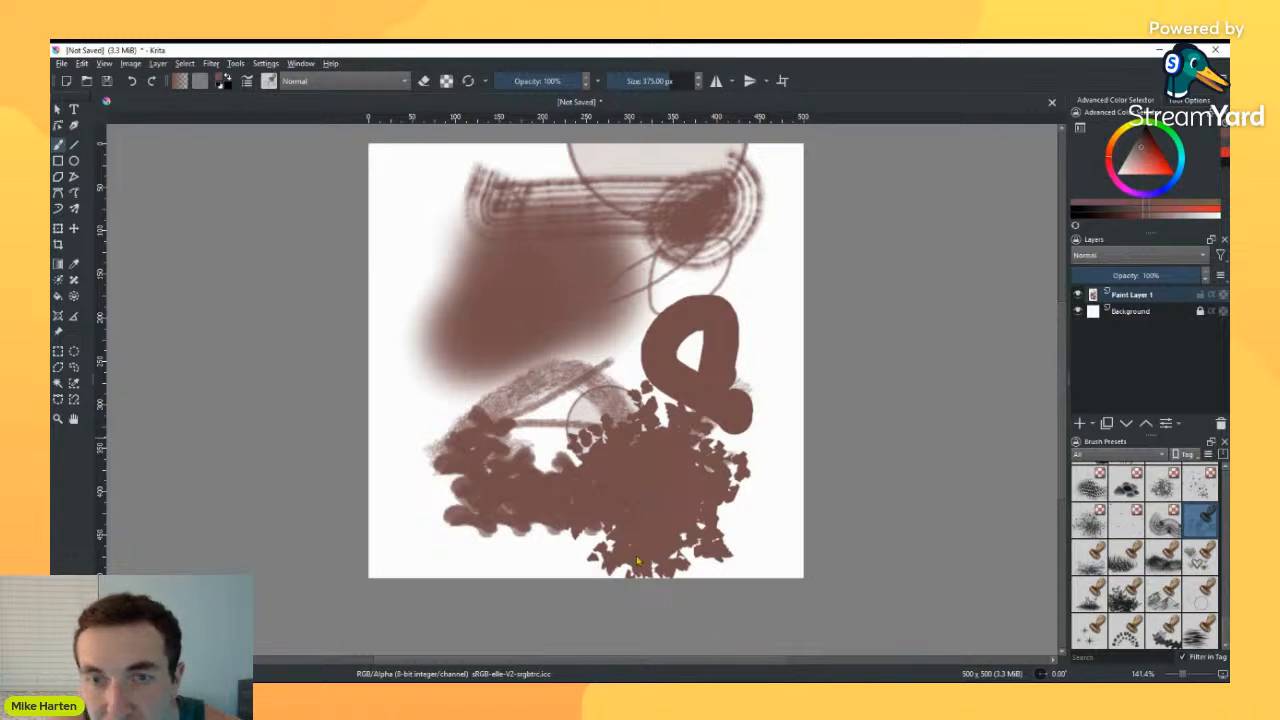
Step: Undo all the preset test strokes on the canvas
key("ctrl+z")
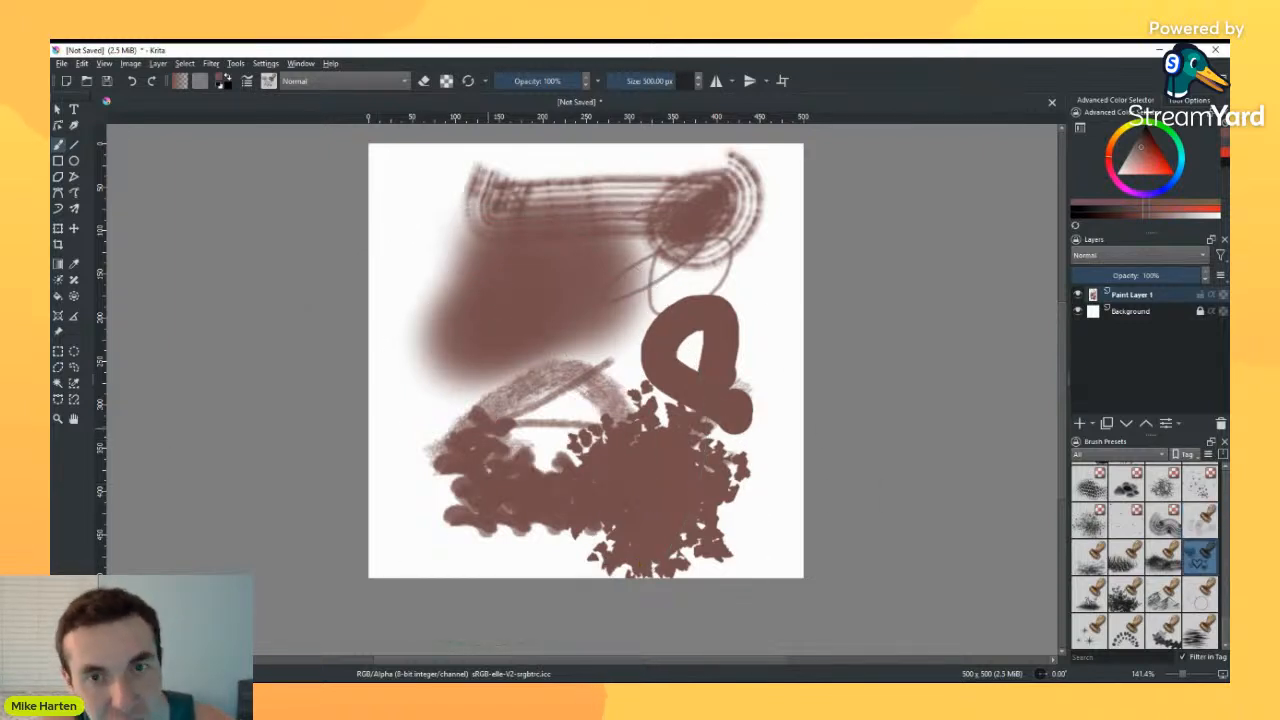
key("ctrl+z")
key("ctrl+z")
key("ctrl+z")
key("ctrl+z")
key("ctrl+z")
key("ctrl+z")
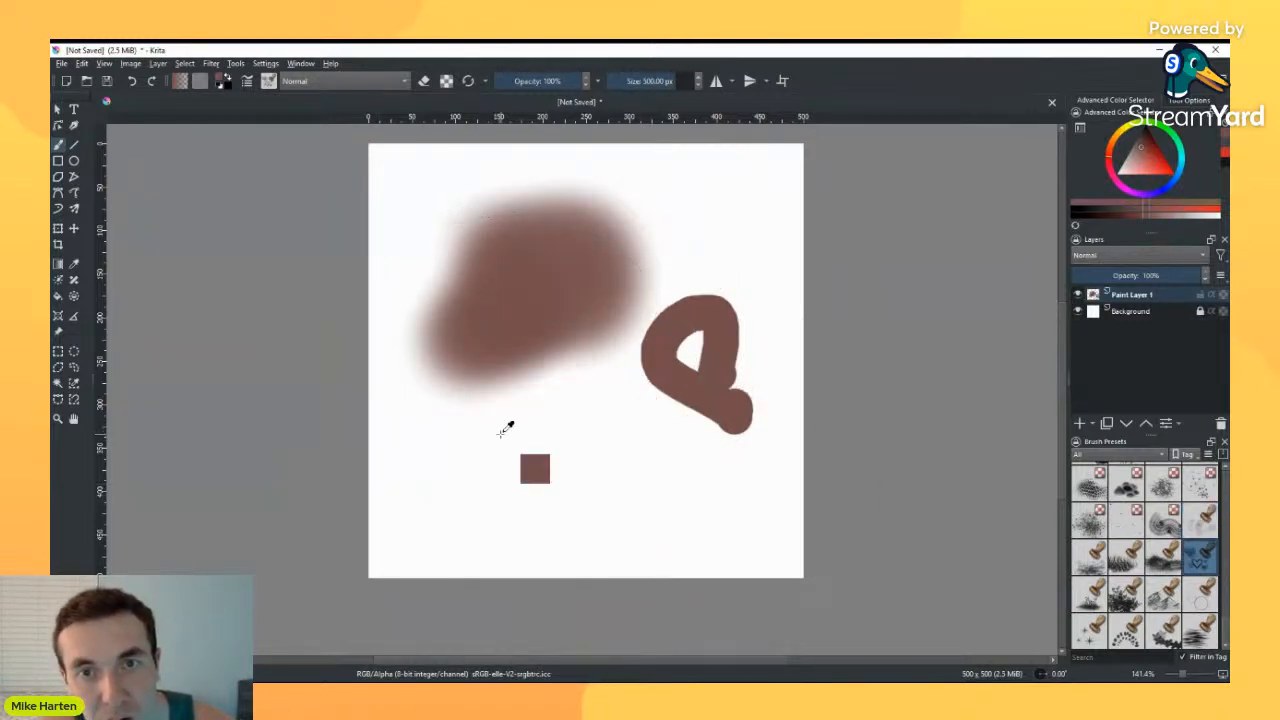
key("ctrl+z")
key("ctrl+z")
Step: Shrink the heart stamp brush and paint a trail of hearts, plus an 80 px splatter over the middle
key("bracketleft")
key("bracketleft")
key("bracketleft")
key("bracketleft")
key("bracketleft")
key("bracketleft")
key("bracketleft")
key("bracketleft")
key("bracketleft")
key("bracketleft")
key("bracketleft")
key("bracketleft")
key("bracketleft")
key("bracketleft")
key("bracketleft")
key("bracketleft")
key("bracketleft")
key("bracketleft")
key("bracketleft")
key("bracketleft")
key("bracketleft")
key("bracketleft")
key("bracketleft")
key("bracketleft")
mouse_move(567, 288)
left_mouse_down()
mouse_move(619, 266)
mouse_move(710, 380)
left_mouse_up()
left_click(1089, 519)
mouse_move(560, 470)
left_mouse_down()
mouse_move(600, 450)
mouse_move(480, 400)
mouse_move(400, 420)
mouse_move(600, 380)
left_mouse_up()
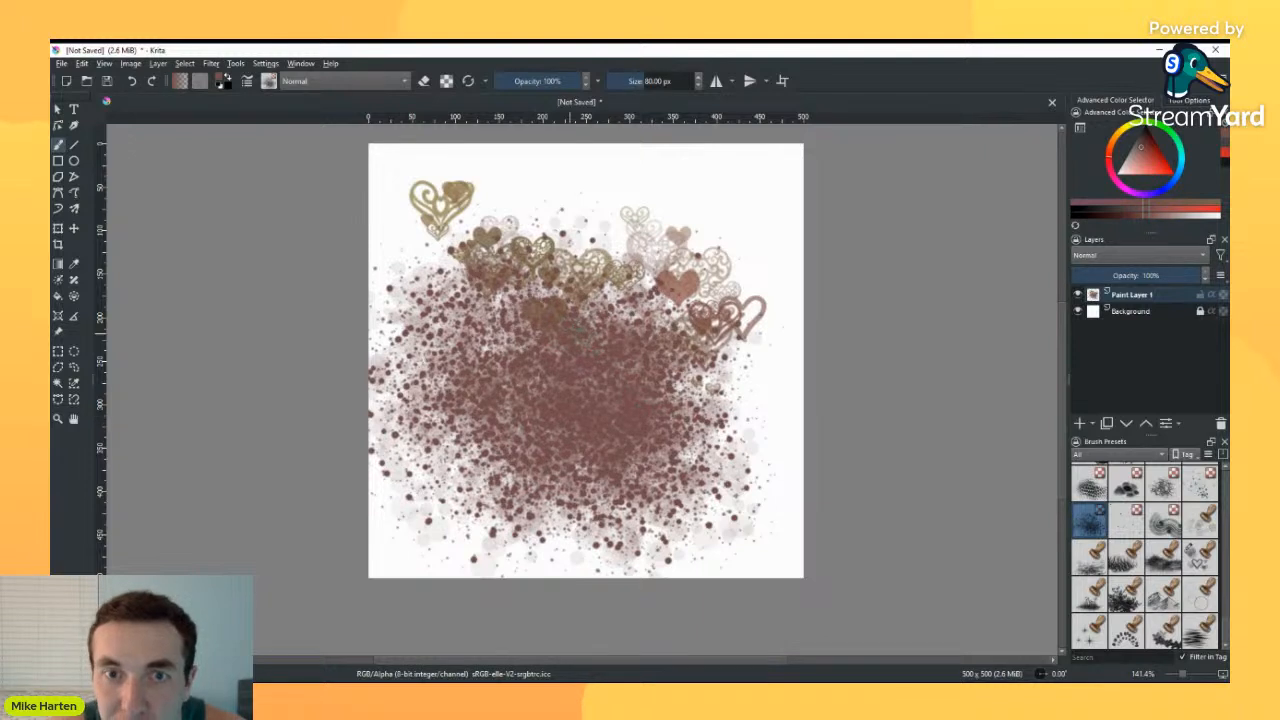
Step: Paint a thick solid stroke and a broad band of overlapping rectangular dabs using other presets from the library
scroll(1130, 540, "up", 5)
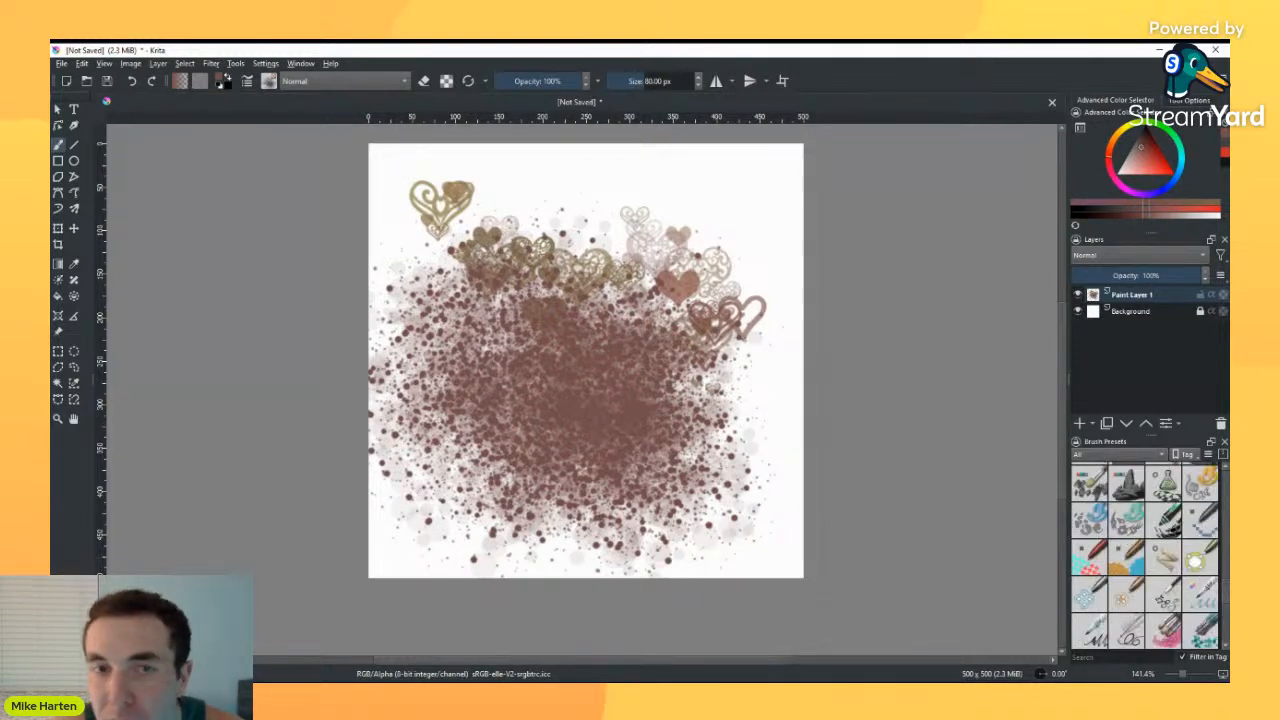
left_click(1121, 560)
mouse_move(638, 371)
left_mouse_down()
mouse_move(722, 371)
mouse_move(594, 322)
mouse_move(668, 330)
left_mouse_up()
left_click(1077, 565)
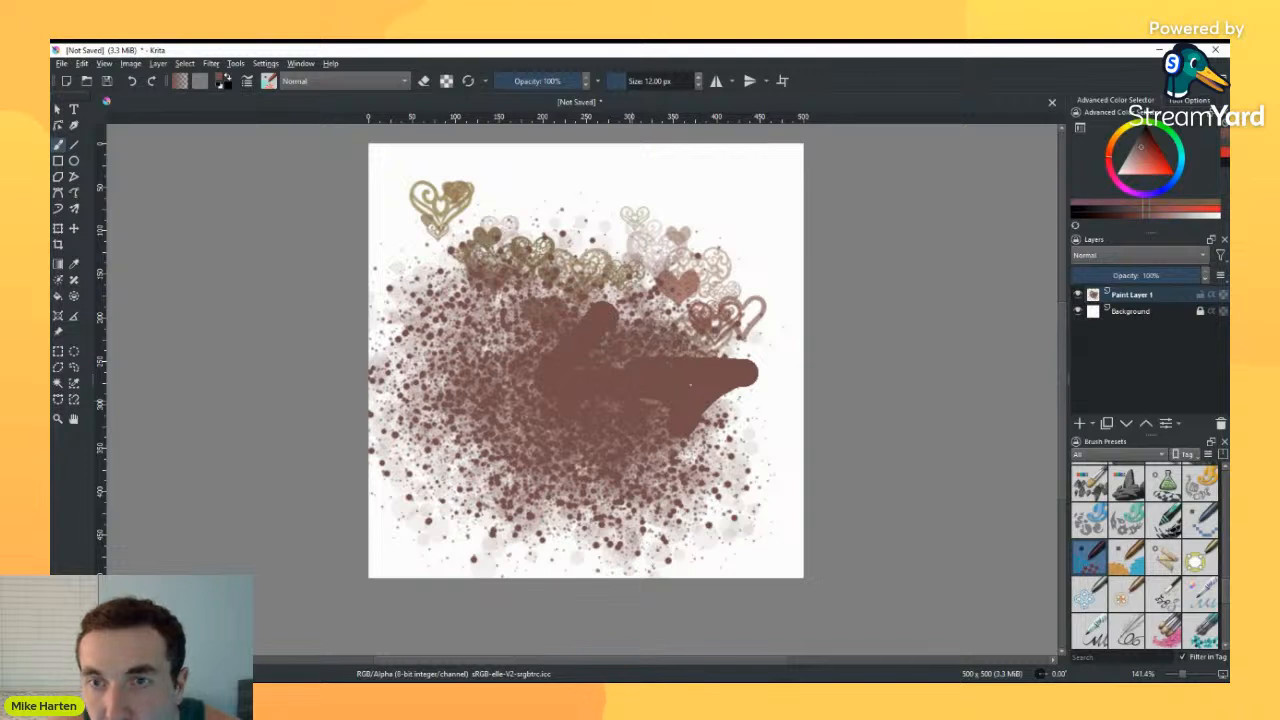
left_click(1164, 520)
mouse_move(470, 380)
left_mouse_down()
mouse_move(580, 270)
mouse_move(770, 190)
mouse_move(788, 243)
left_mouse_up()
Step: Test three more large brush presets over the lower and middle parts of the canvas
left_click(1164, 484)
mouse_move(464, 534)
left_mouse_down()
mouse_move(530, 508)
mouse_move(386, 437)
mouse_move(530, 560)
left_mouse_up()
left_click(1200, 484)
mouse_move(600, 520)
left_mouse_down()
mouse_move(690, 480)
mouse_move(752, 430)
left_mouse_up()
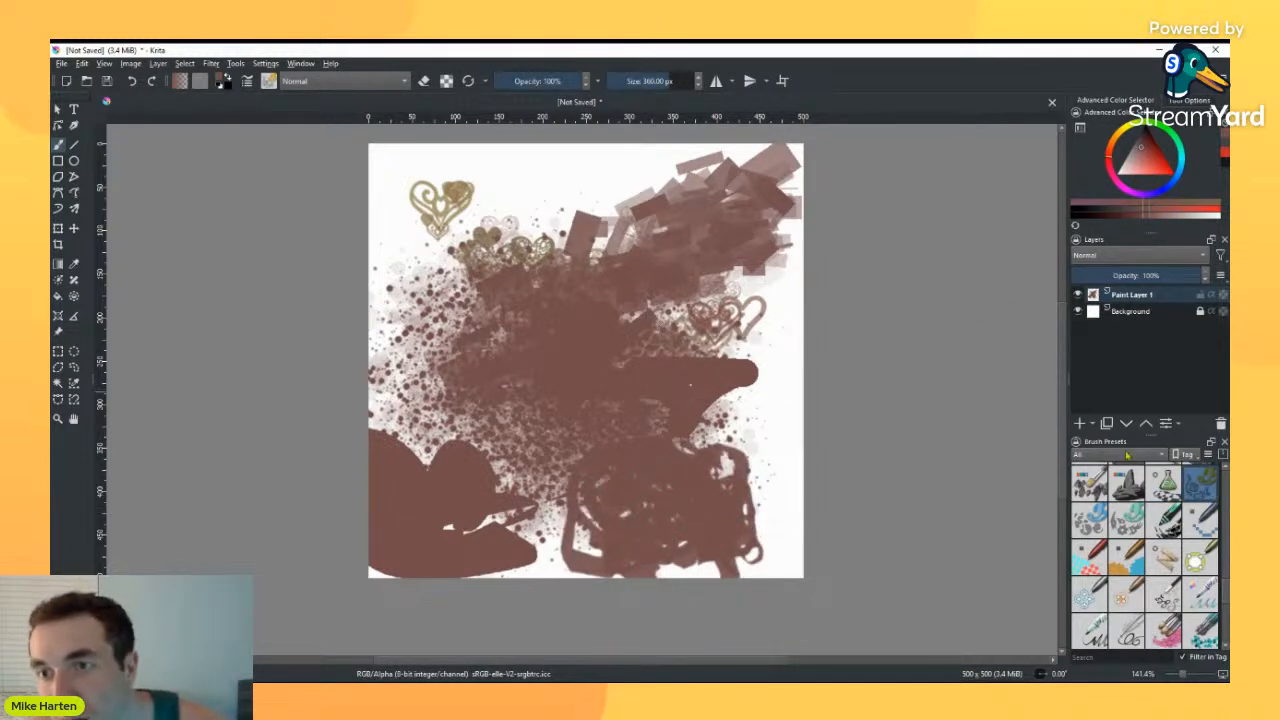
left_click(1126, 484)
mouse_move(515, 305)
left_mouse_down()
mouse_move(750, 387)
mouse_move(760, 422)
mouse_move(495, 407)
mouse_move(430, 430)
left_mouse_up()
Step: Undo the heart, splatter and other preset strokes to clear the canvas
key("ctrl+z")
key("ctrl+z")
key("ctrl+z")
key("ctrl+z")
key("ctrl+z")
key("ctrl+z")
key("ctrl+z")
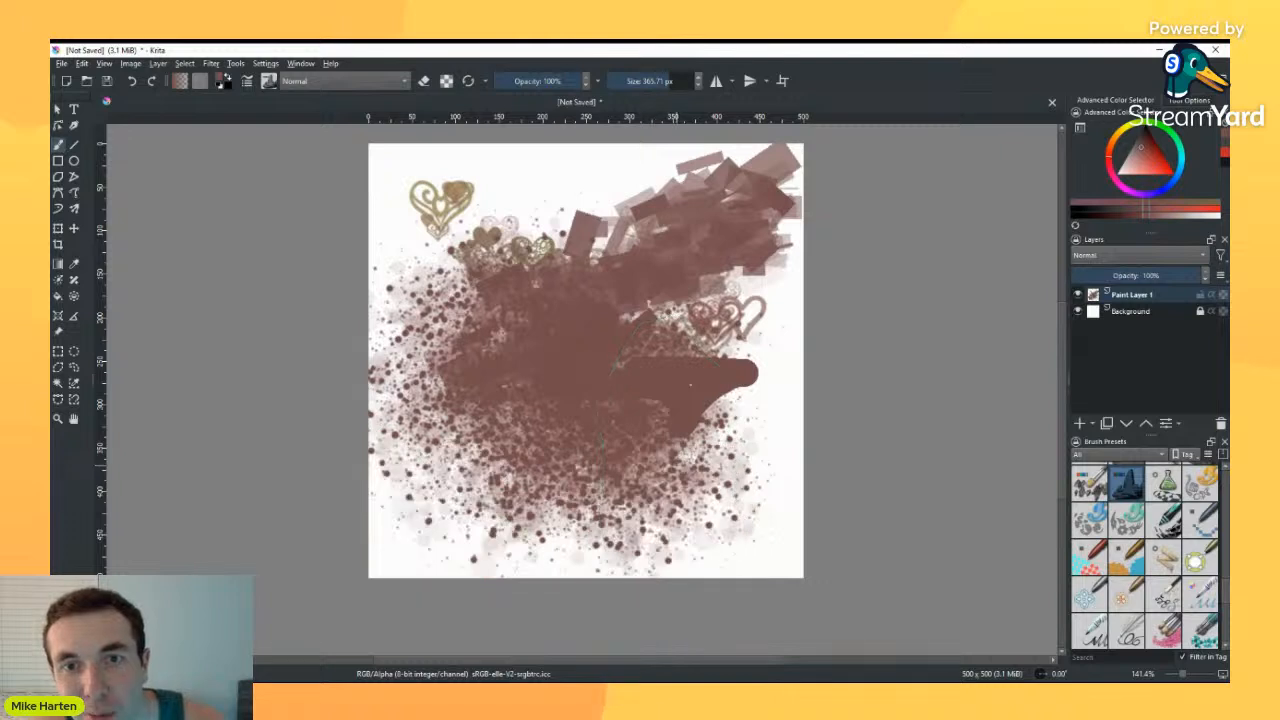
Step: Switch to the leafy stamp preset with a light green colour, and paint and undo one test stroke
scroll(1110, 513, "down", 3)
left_click(1126, 594)
left_click_drag(1180, 148, 1139, 170)
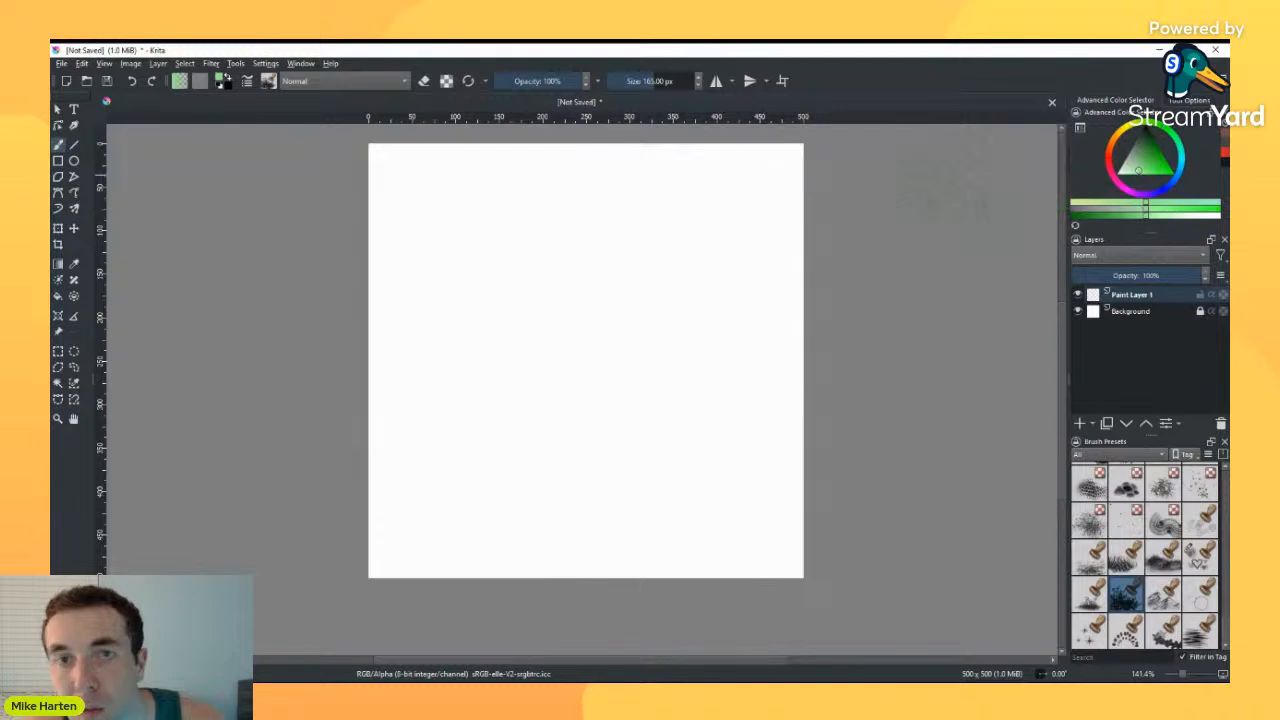
mouse_move(571, 343)
left_mouse_down()
mouse_move(495, 270)
mouse_move(634, 314)
left_mouse_up()
key("ctrl+z")
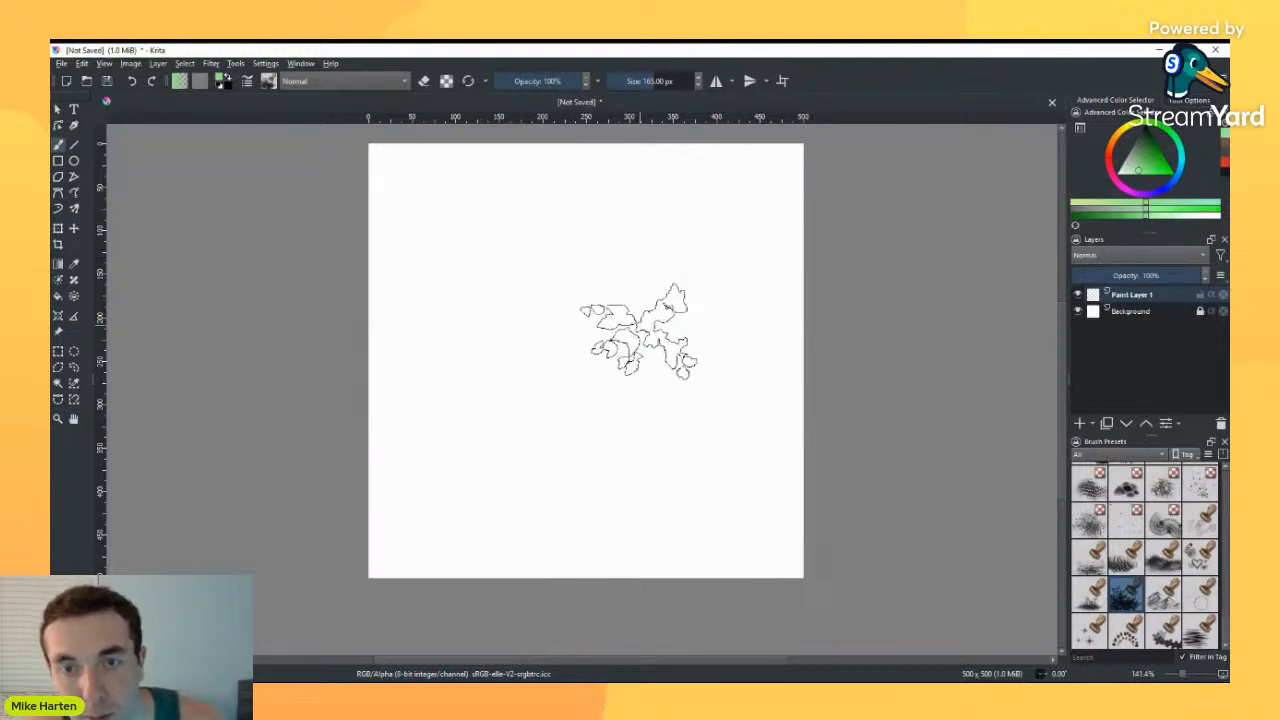
Step: Enlarge the leafy stamp brush to 474 px, lower its opacity to 55%, and paint overlapping green leaves across the canvas
left_click_drag(608, 391, 963, 393, "shift")
key("bracketleft")
key("bracketleft")
key("bracketleft")
mouse_move(569, 86)
left_mouse_down()
mouse_move(531, 85)
mouse_move(542, 83)
left_mouse_up()
mouse_move(540, 346)
left_mouse_down()
mouse_move(637, 427)
mouse_move(629, 385)
mouse_move(669, 428)
mouse_move(607, 461)
mouse_move(510, 425)
mouse_move(542, 301)
mouse_move(674, 347)
mouse_move(632, 421)
mouse_move(575, 446)
mouse_move(570, 490)
left_mouse_up()
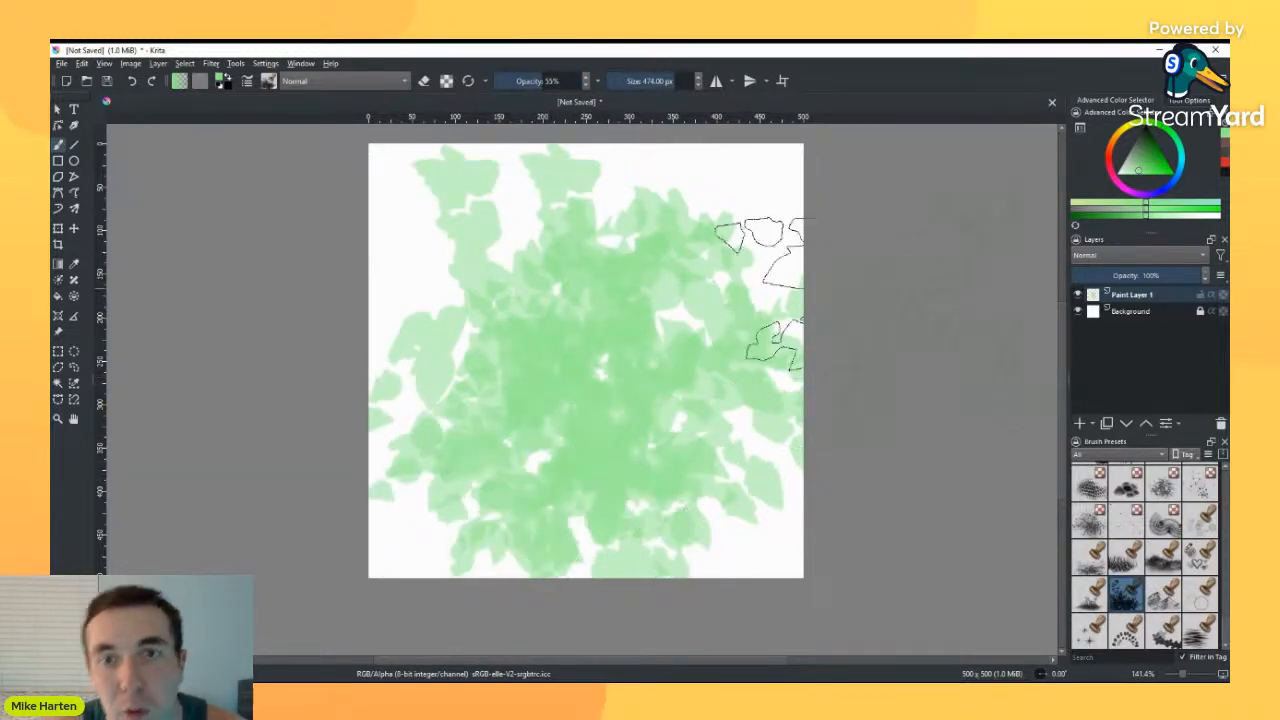
Step: Undo the green leaf strokes to leave the canvas blank
key("ctrl+z")
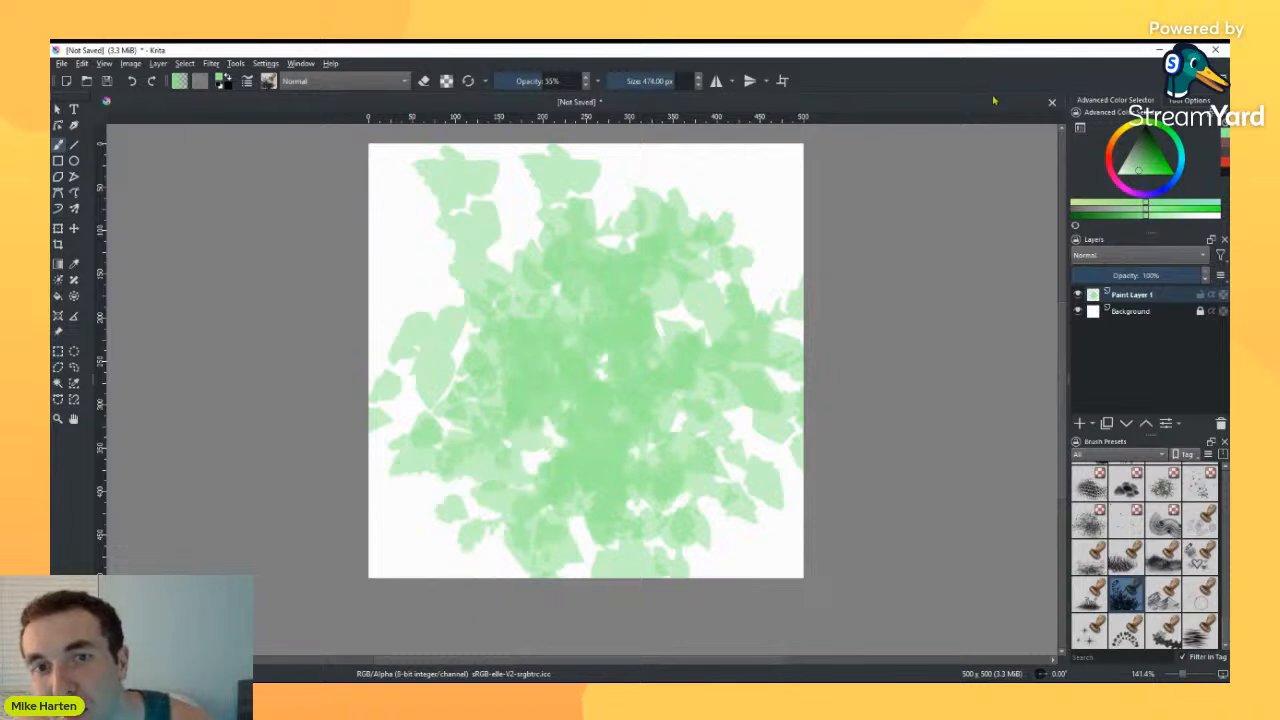
key("ctrl+z")
key("ctrl+z")
key("ctrl+z")
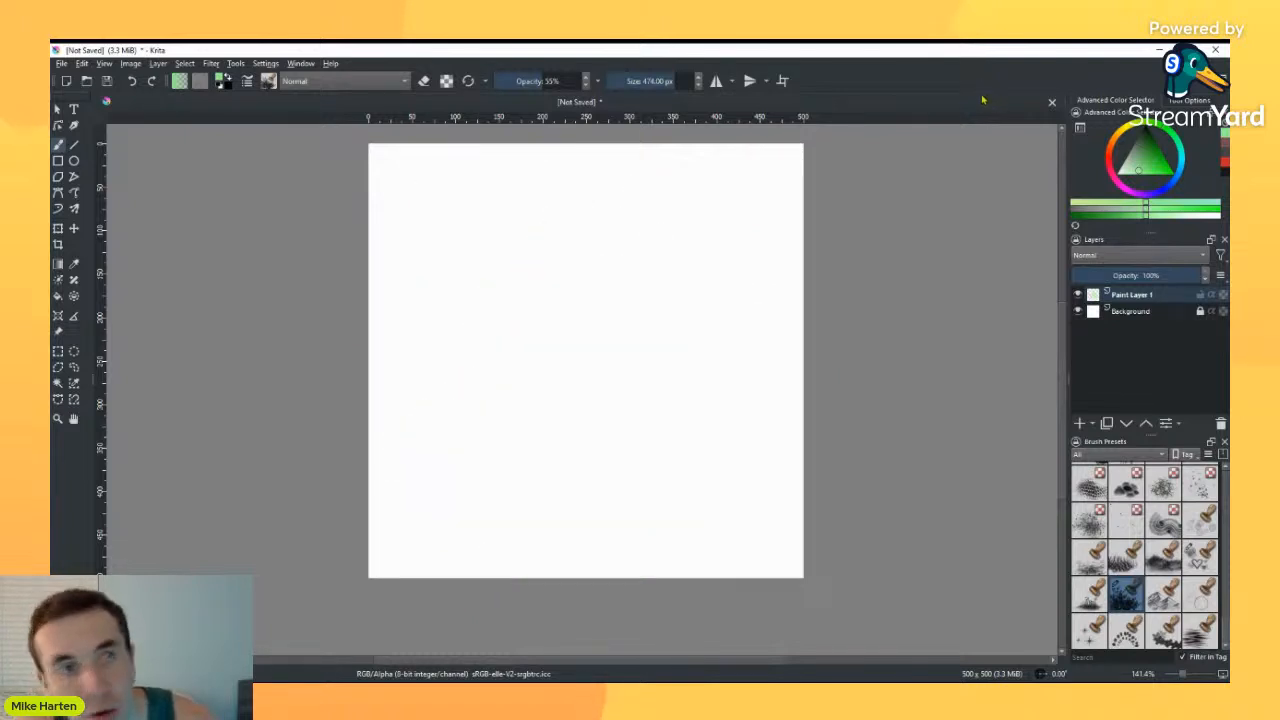
Step: Add a text object reading "Title" in Gill Sans MT near the canvas's upper-left corner and shift it slightly down and right
left_click(73, 108)
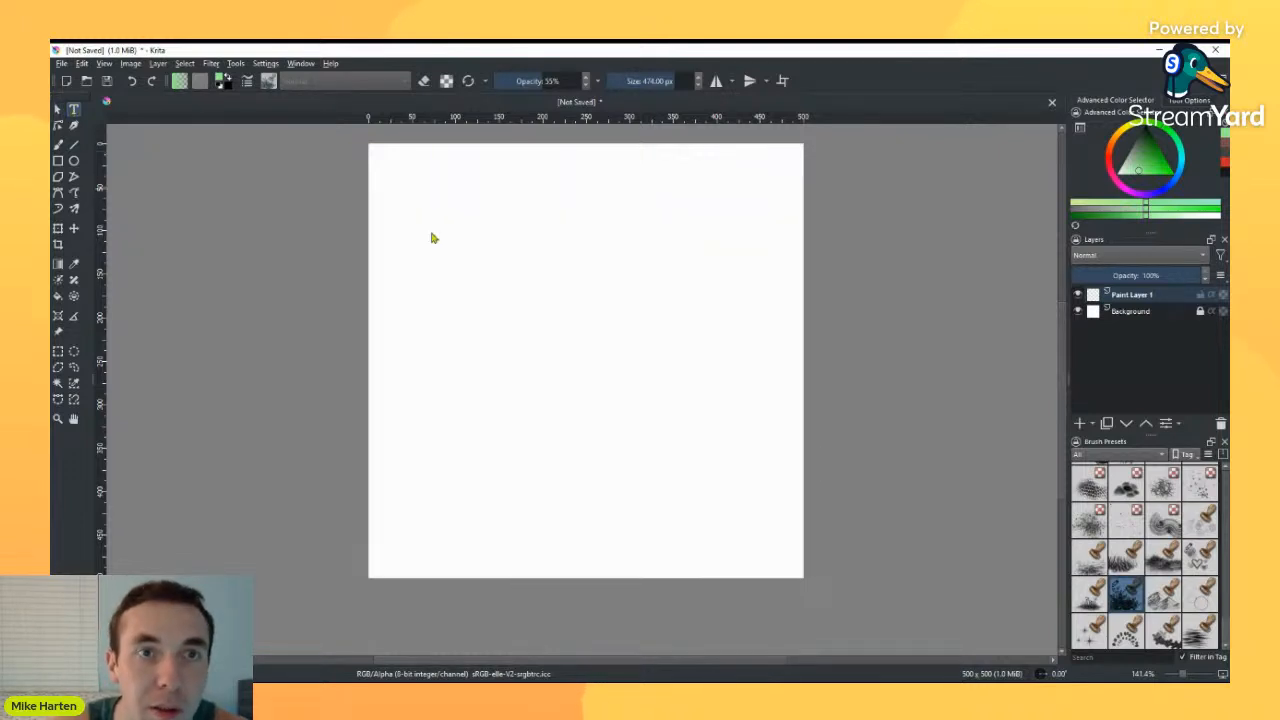
left_click_drag(409, 185, 709, 334)
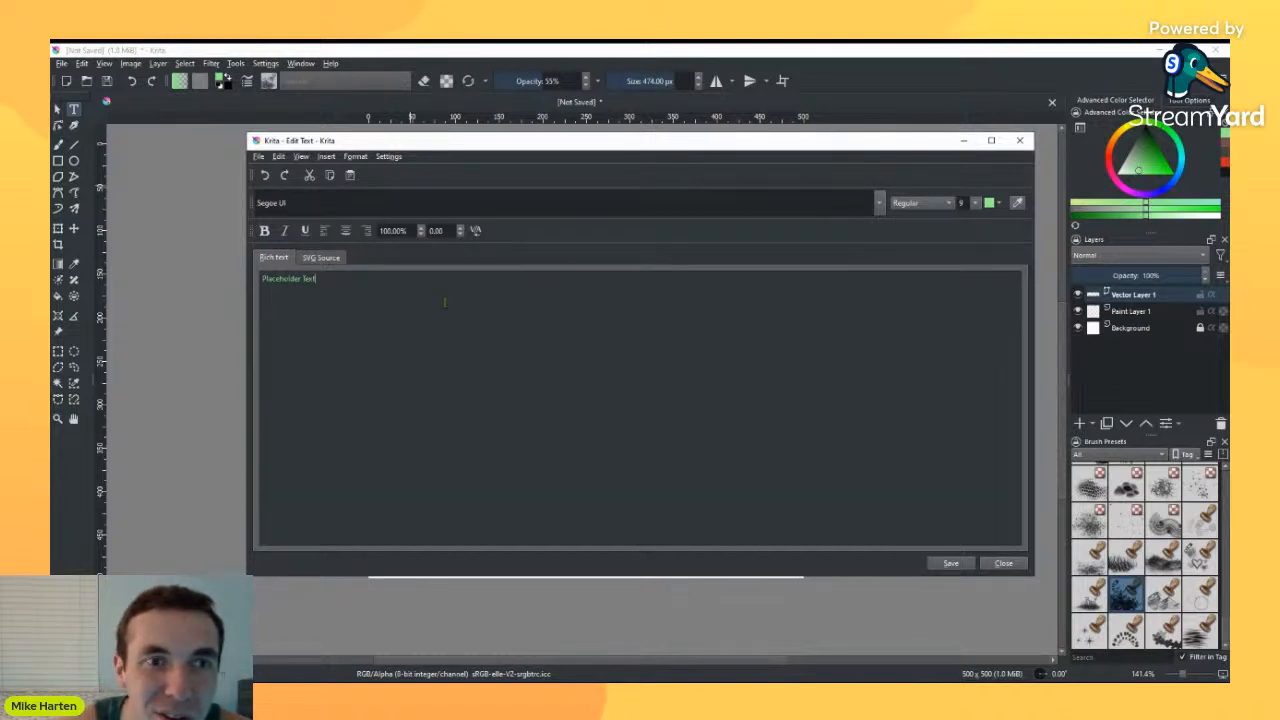
key("ctrl+a")
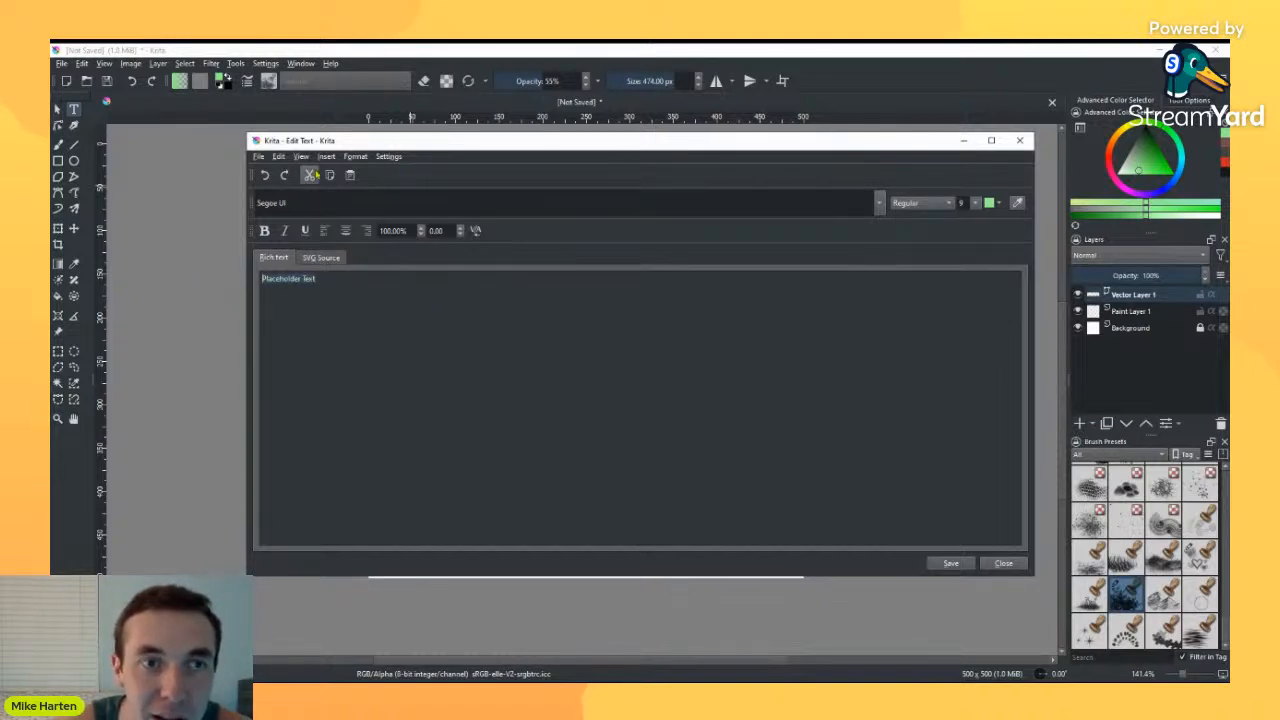
key("BackSpace")
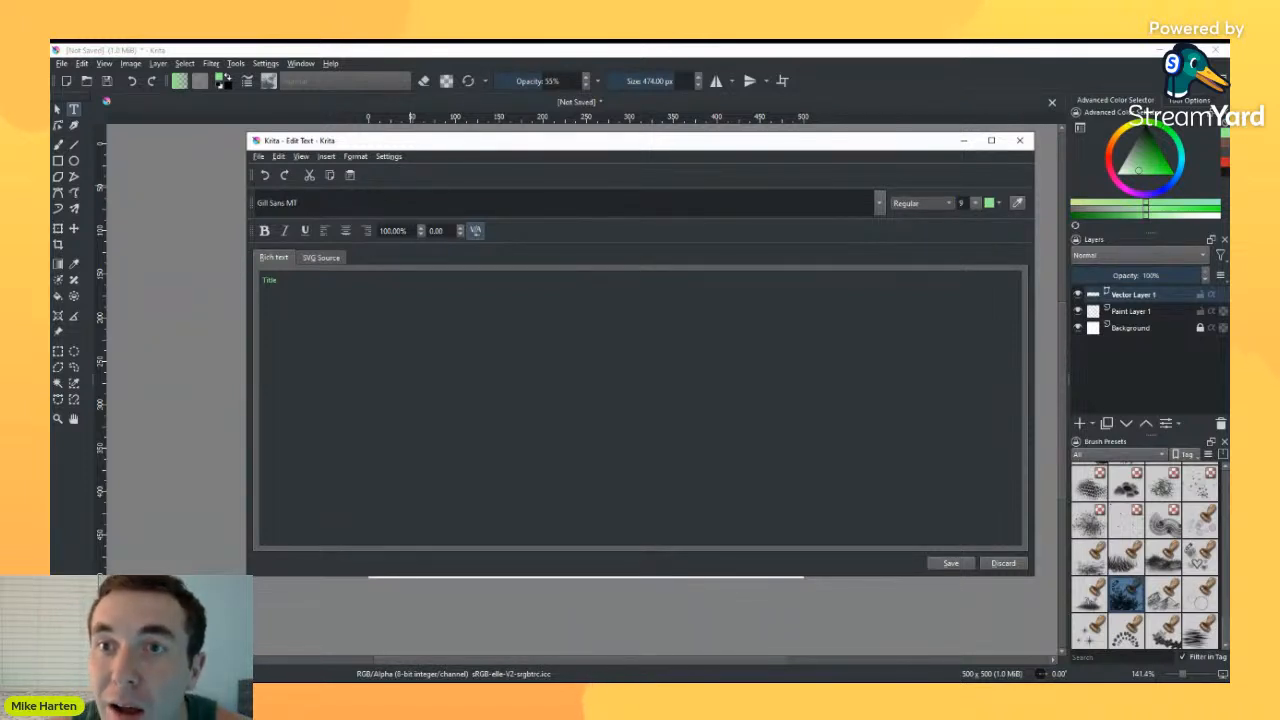
left_click(955, 564)
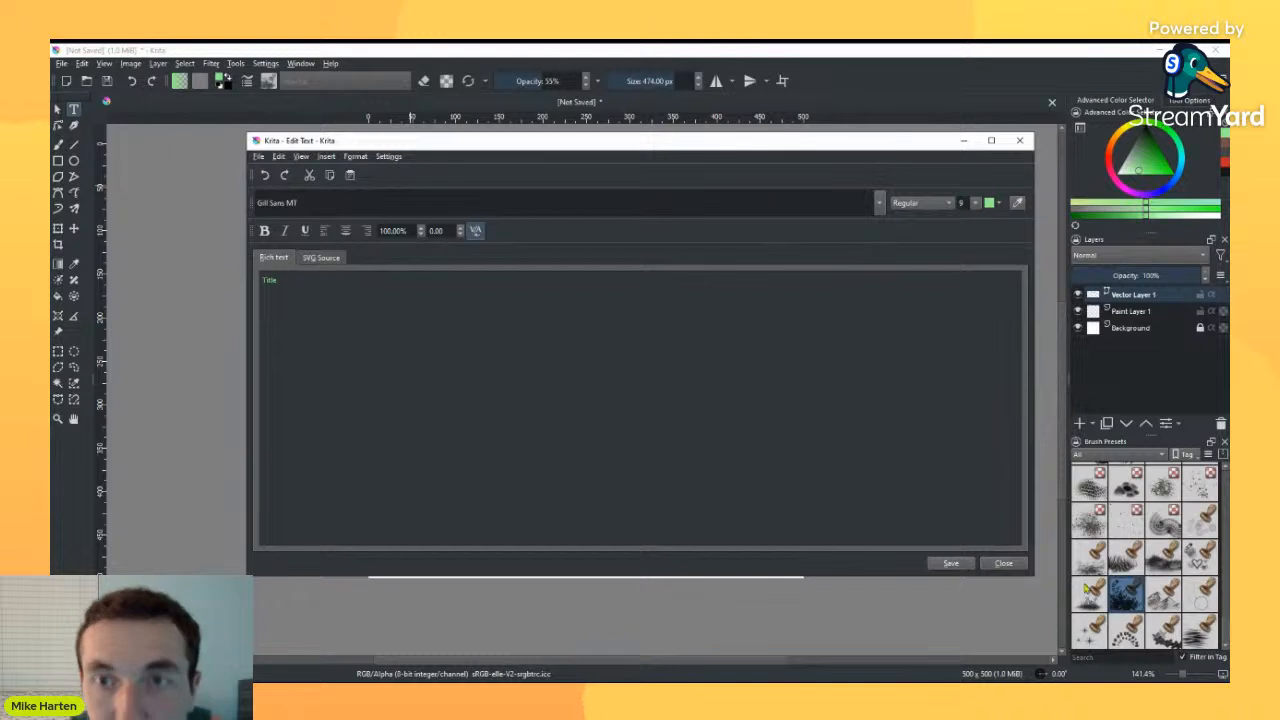
left_click_drag(725, 146, 670, 216)
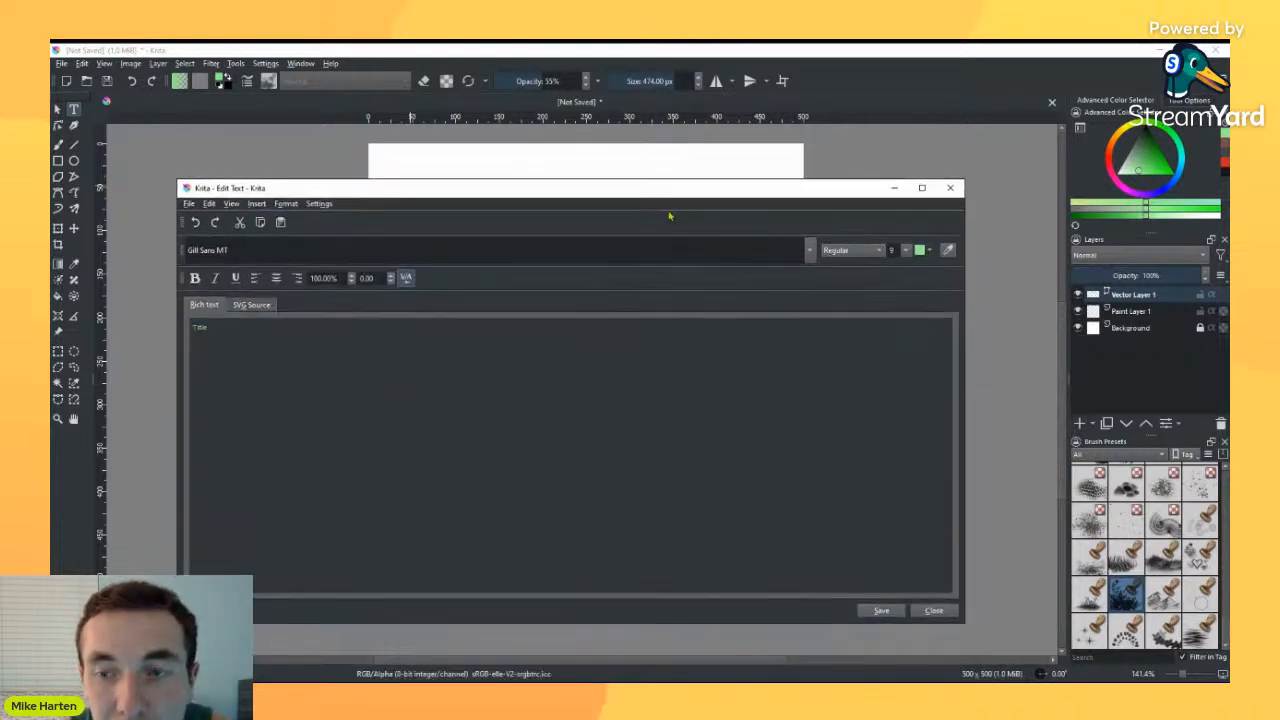
left_click(933, 610)
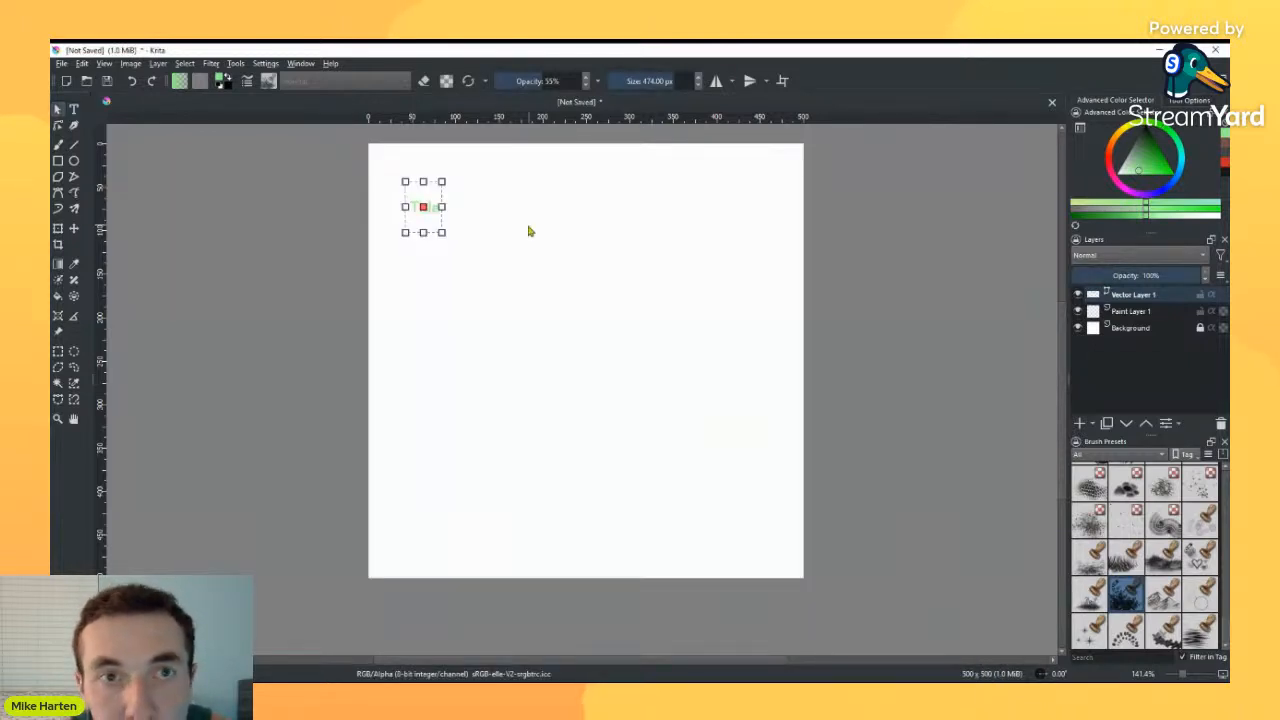
left_click_drag(440, 213, 456, 240)
Step: Reopen the "Title" text for editing, change its colour to black and save the change
key("t")
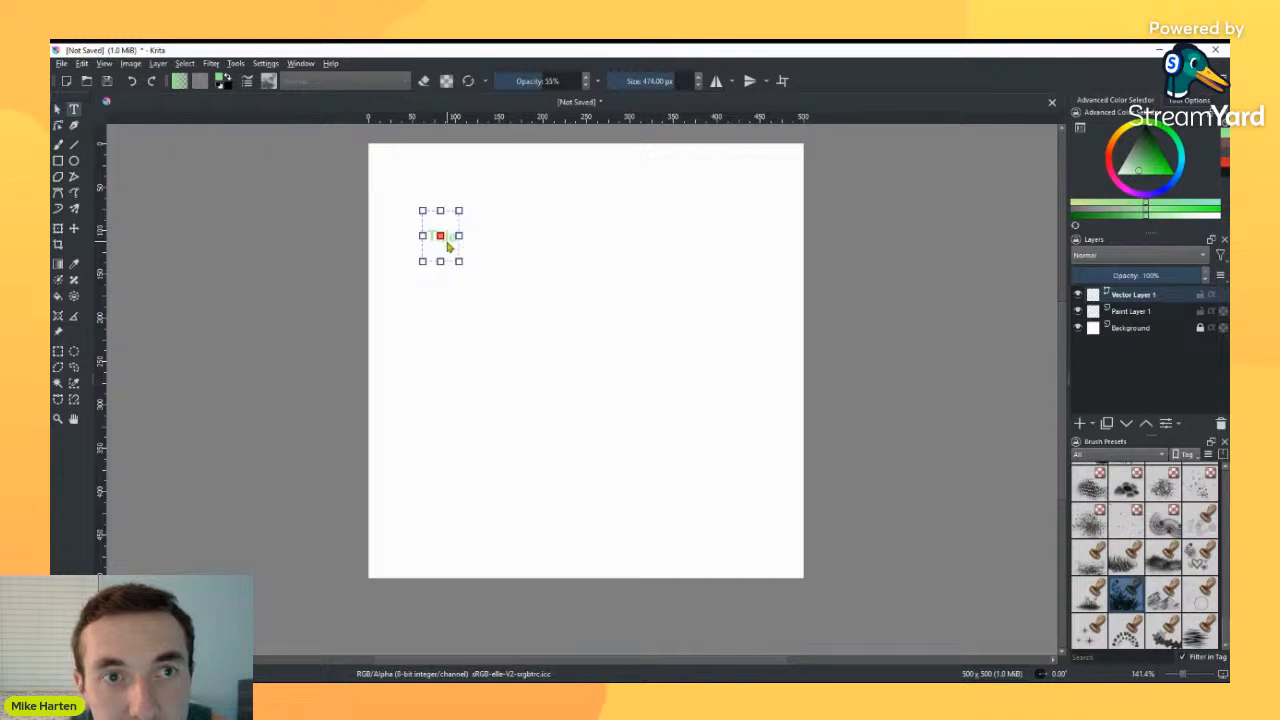
left_click(445, 236)
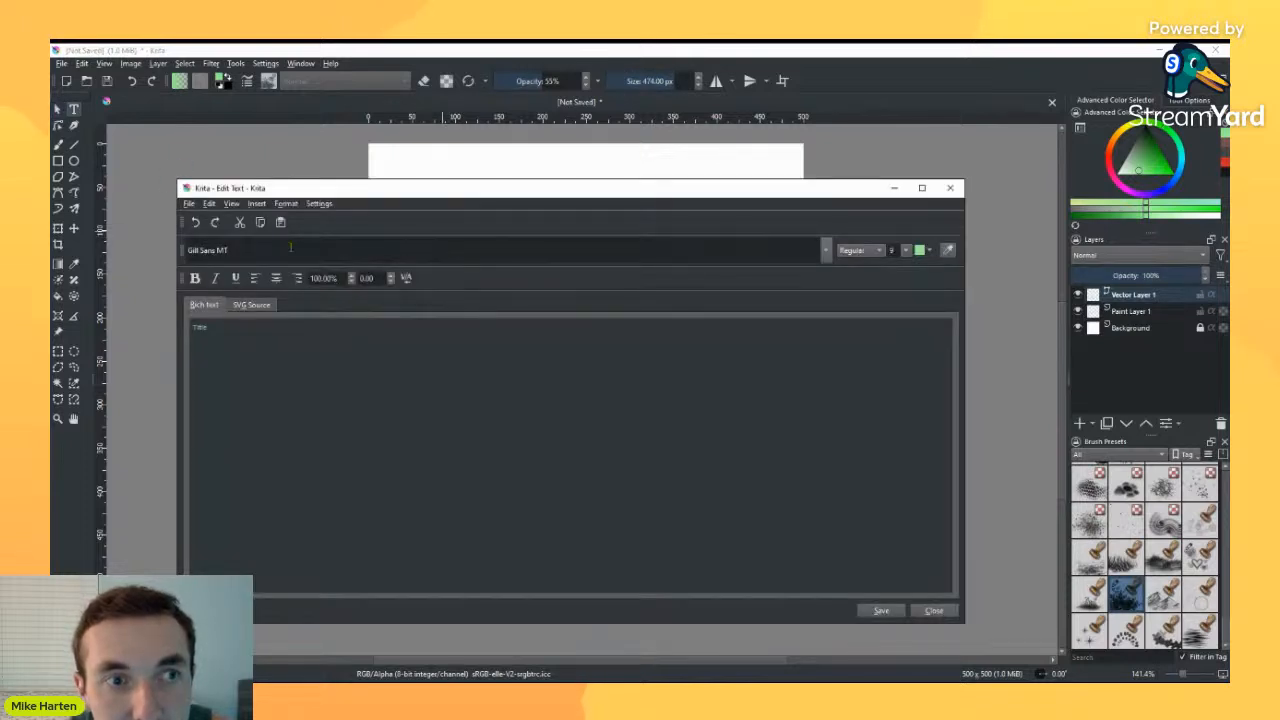
left_click(235, 278)
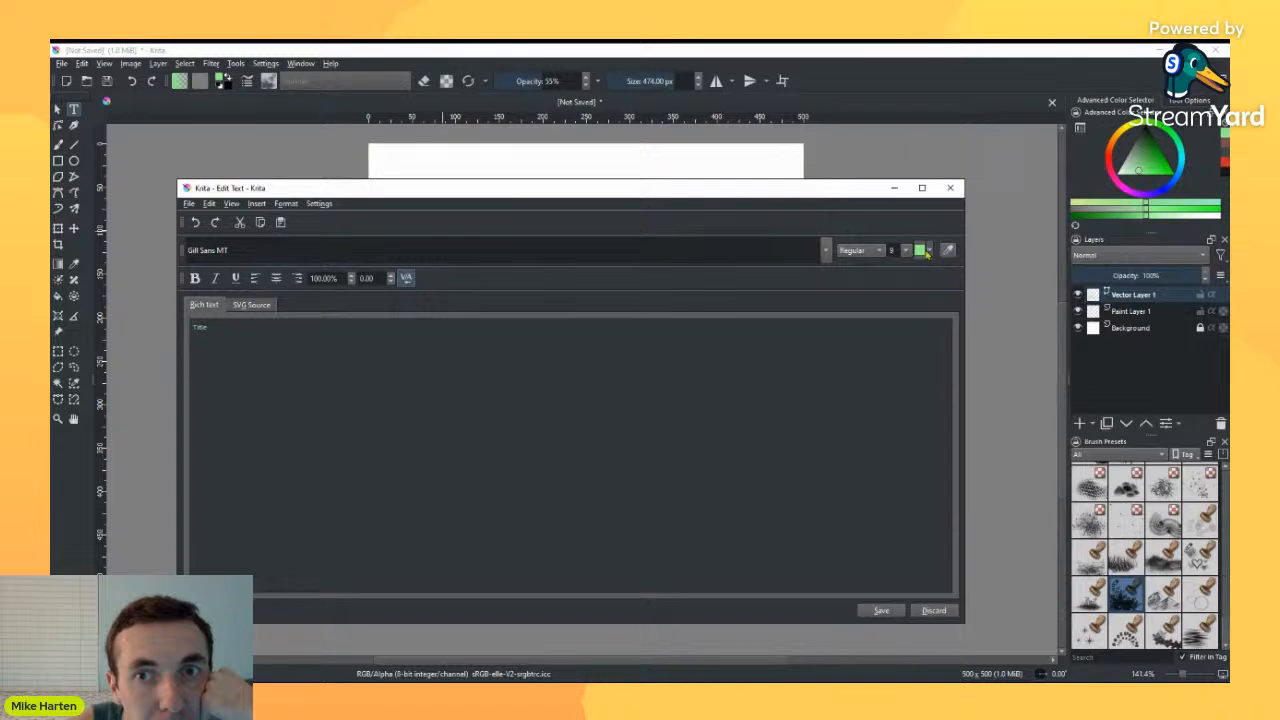
left_click(1049, 301)
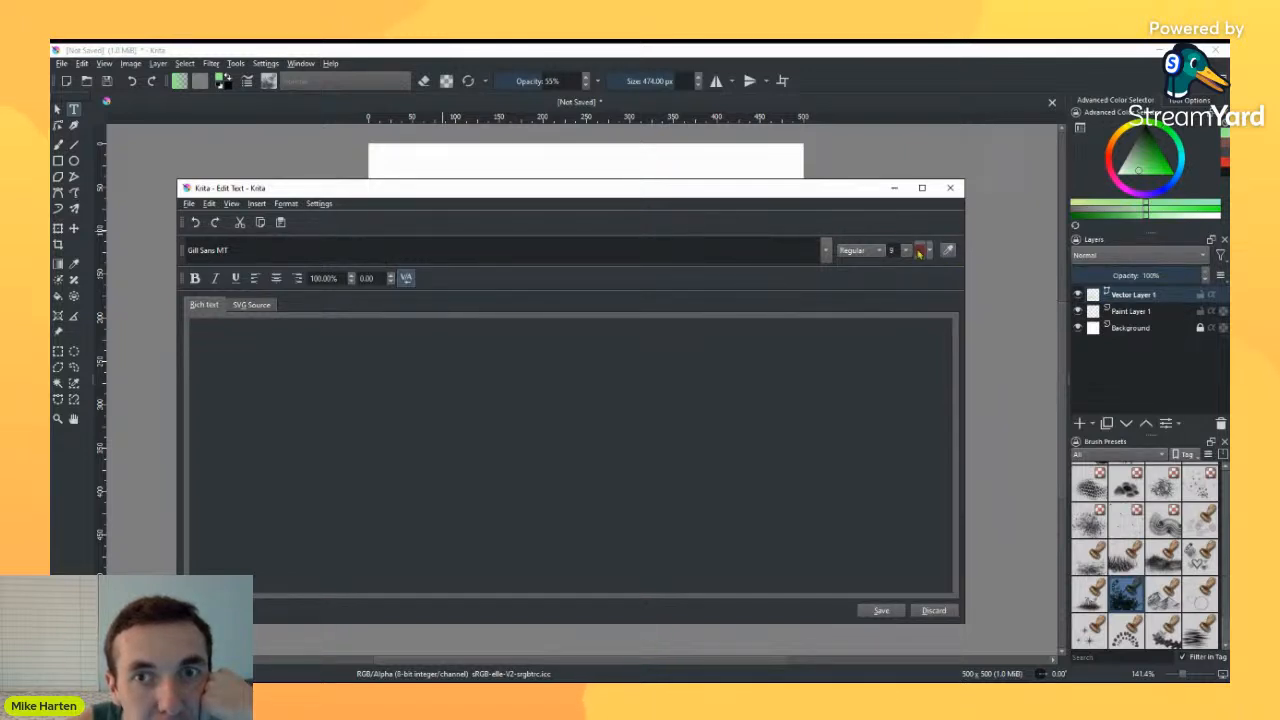
left_click(1066, 301)
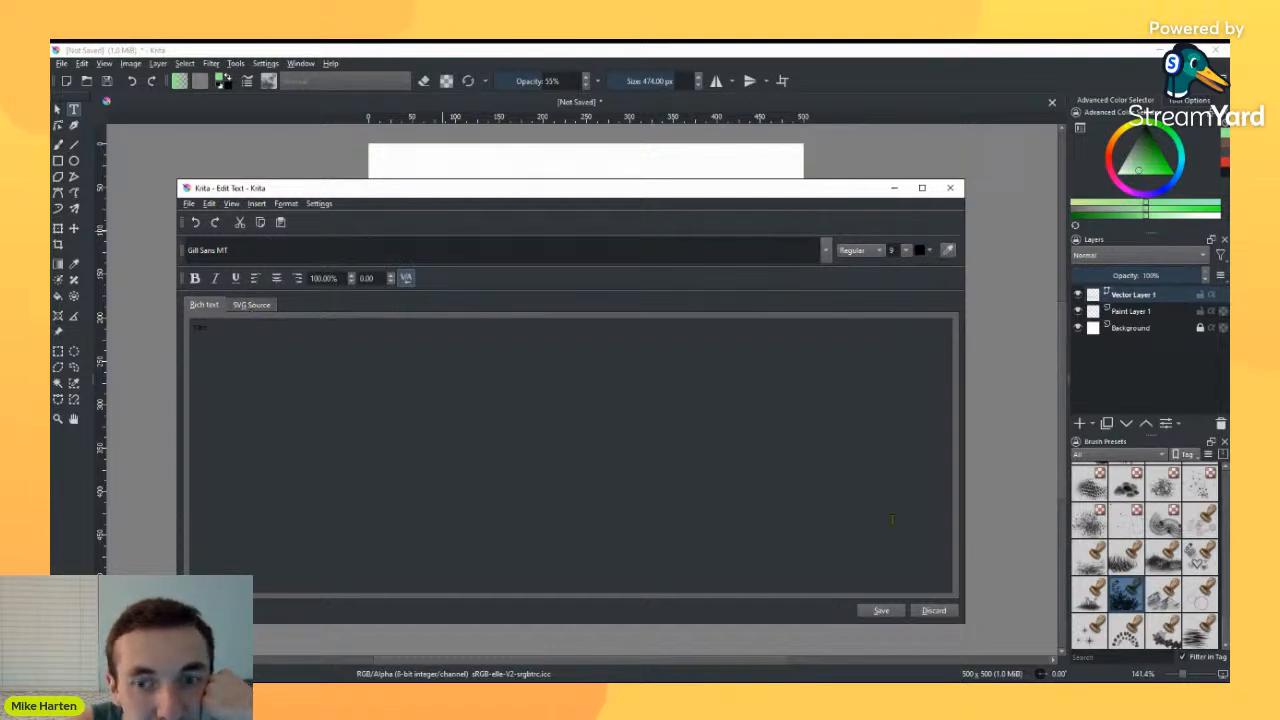
left_click(884, 610)
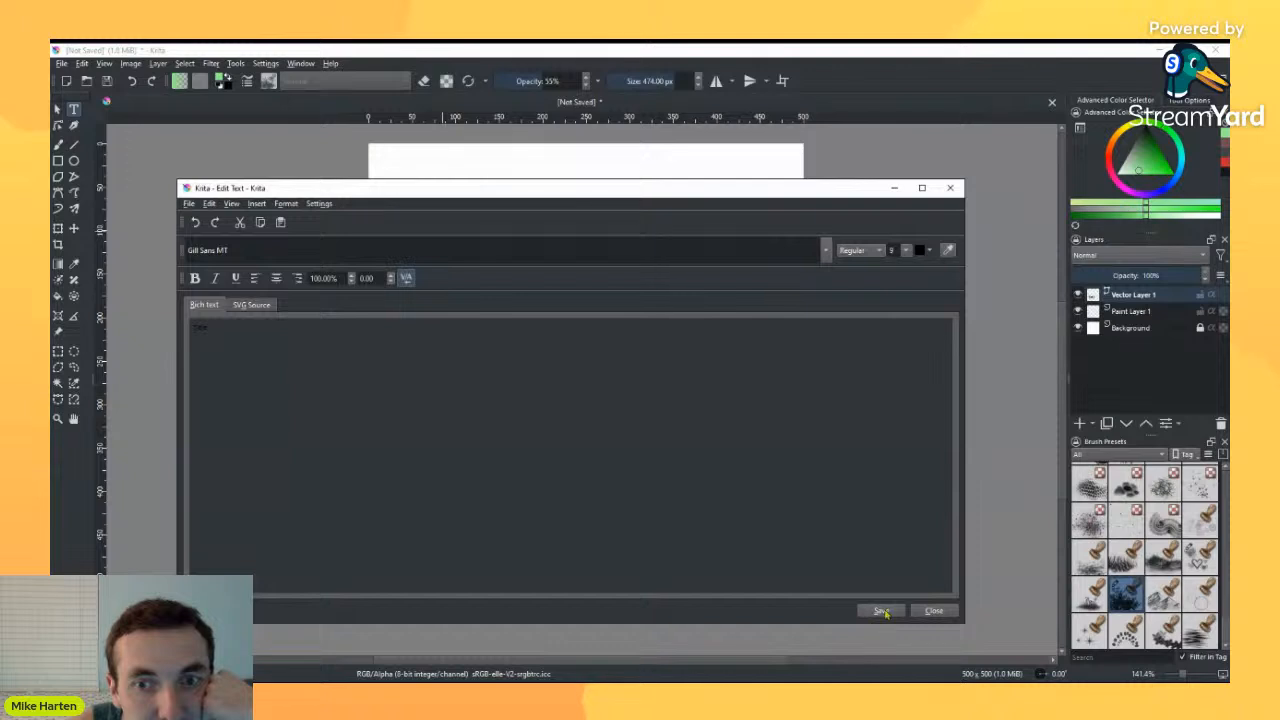
left_click(932, 610)
Step: Move the "Title" text down and right toward the canvas's middle and reopen it for editing
left_click_drag(440, 251, 507, 317)
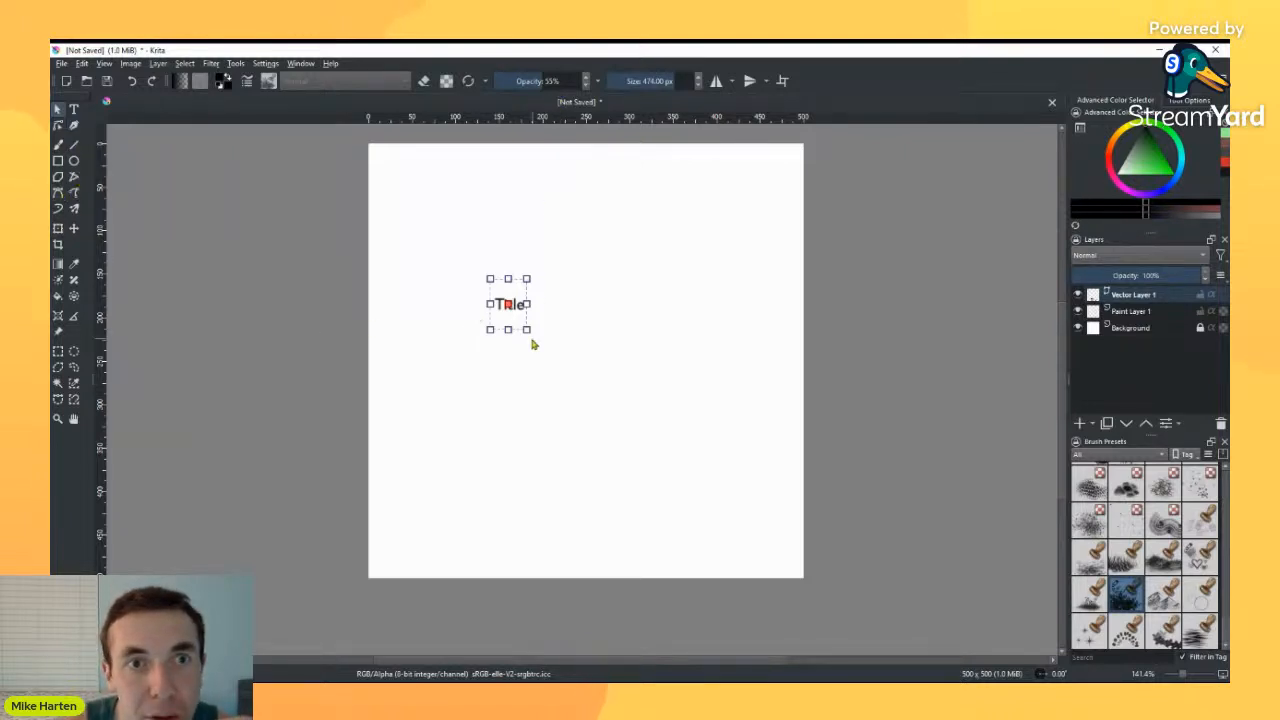
double_click(518, 311)
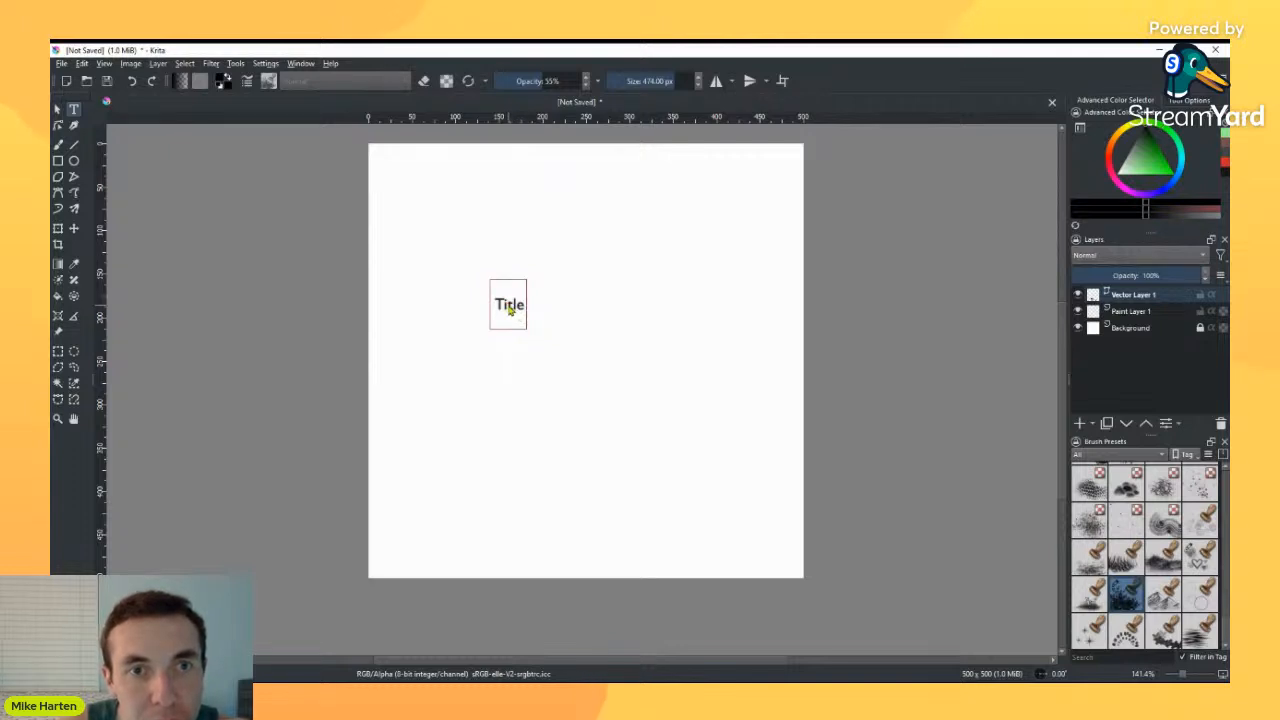
left_click(509, 311)
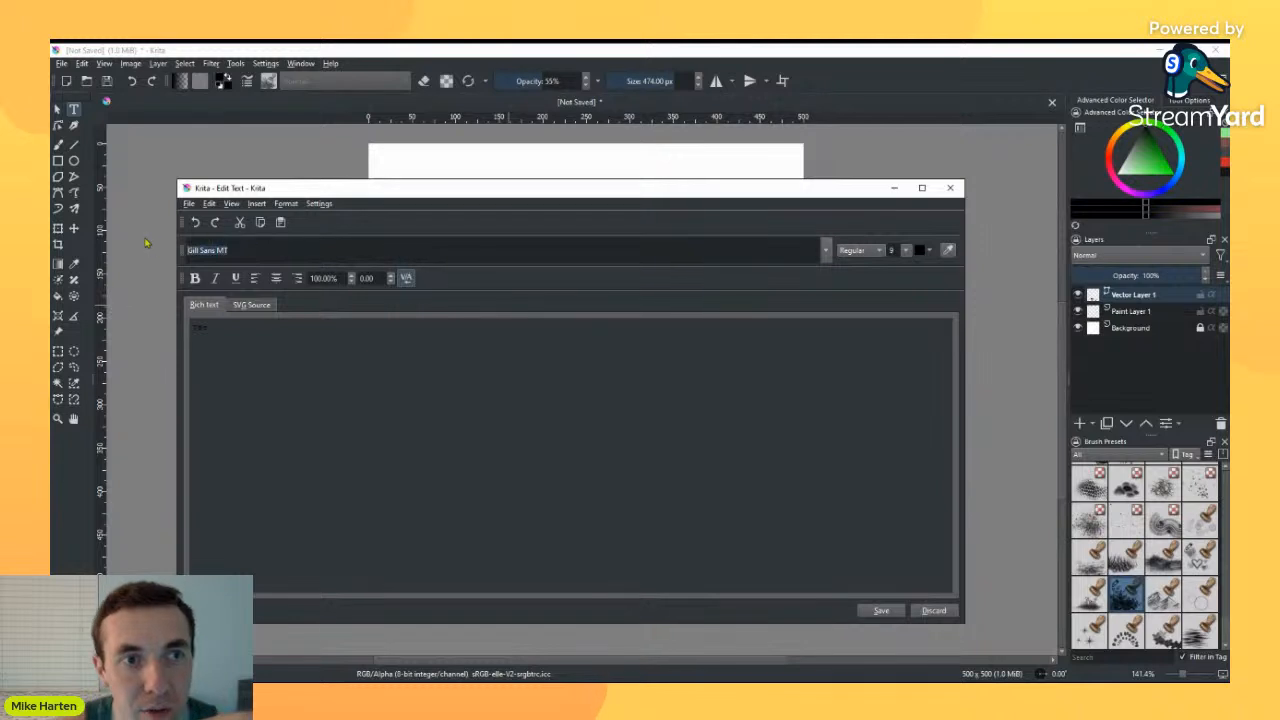
Step: Try to change the title's font by entering "future", "hel" and "san fr", and close the text editor without saving
type("future")
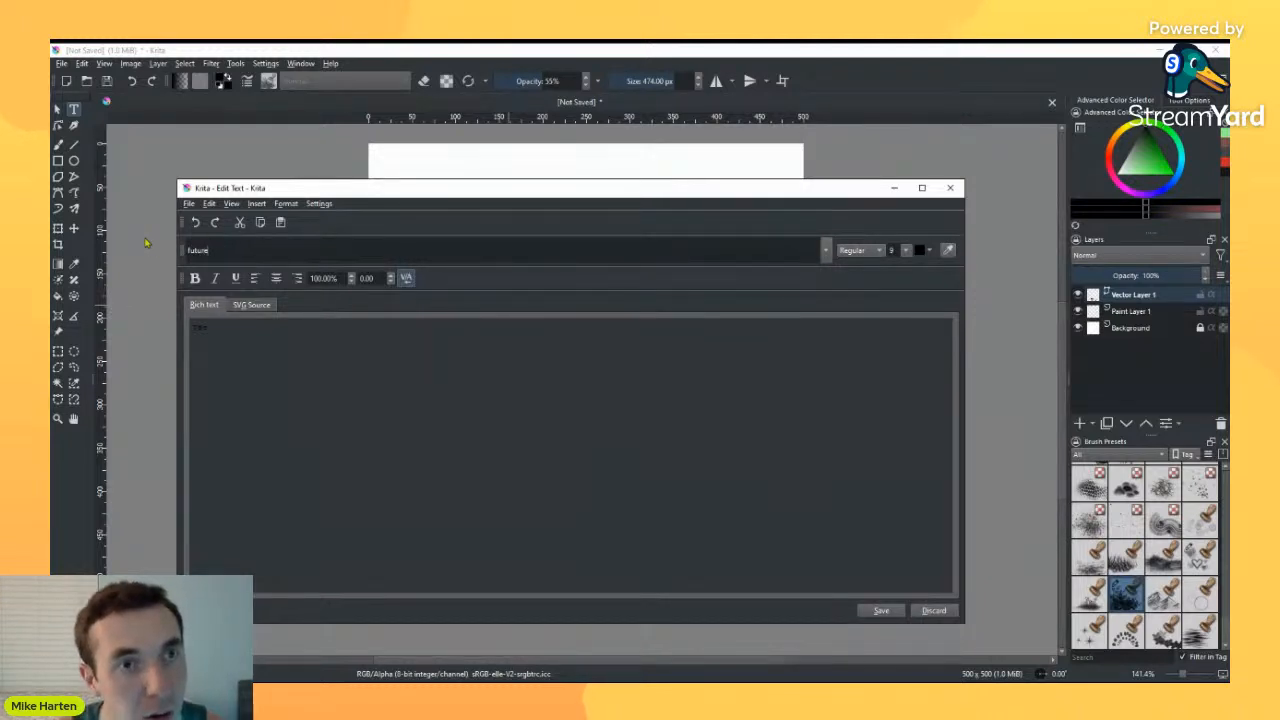
key("Return")
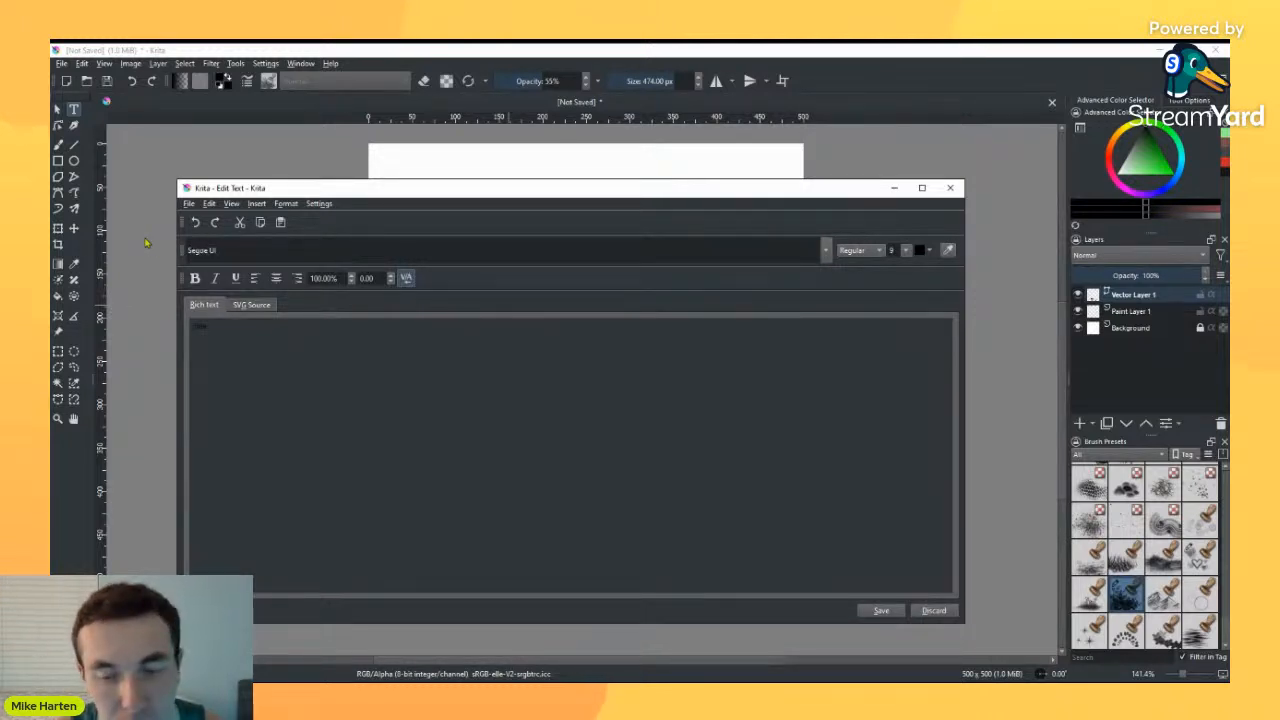
type("hel")
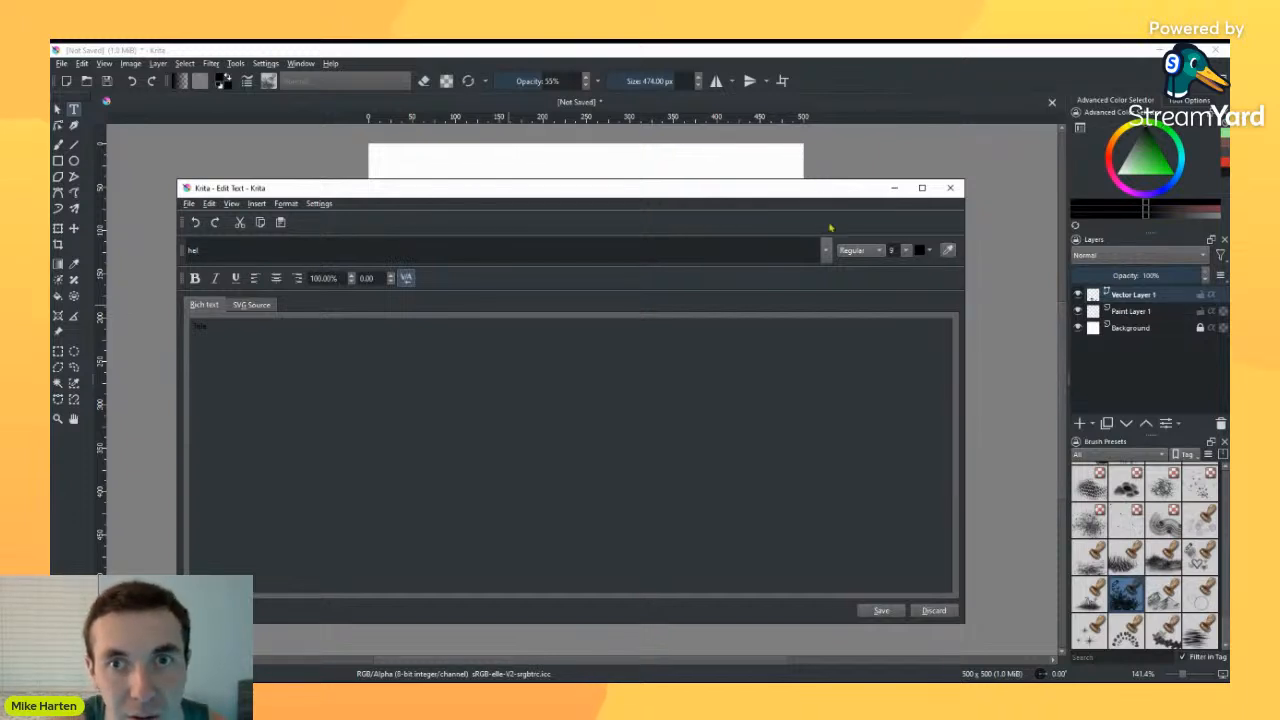
key("Return")
left_click(192, 250)
type("hel")
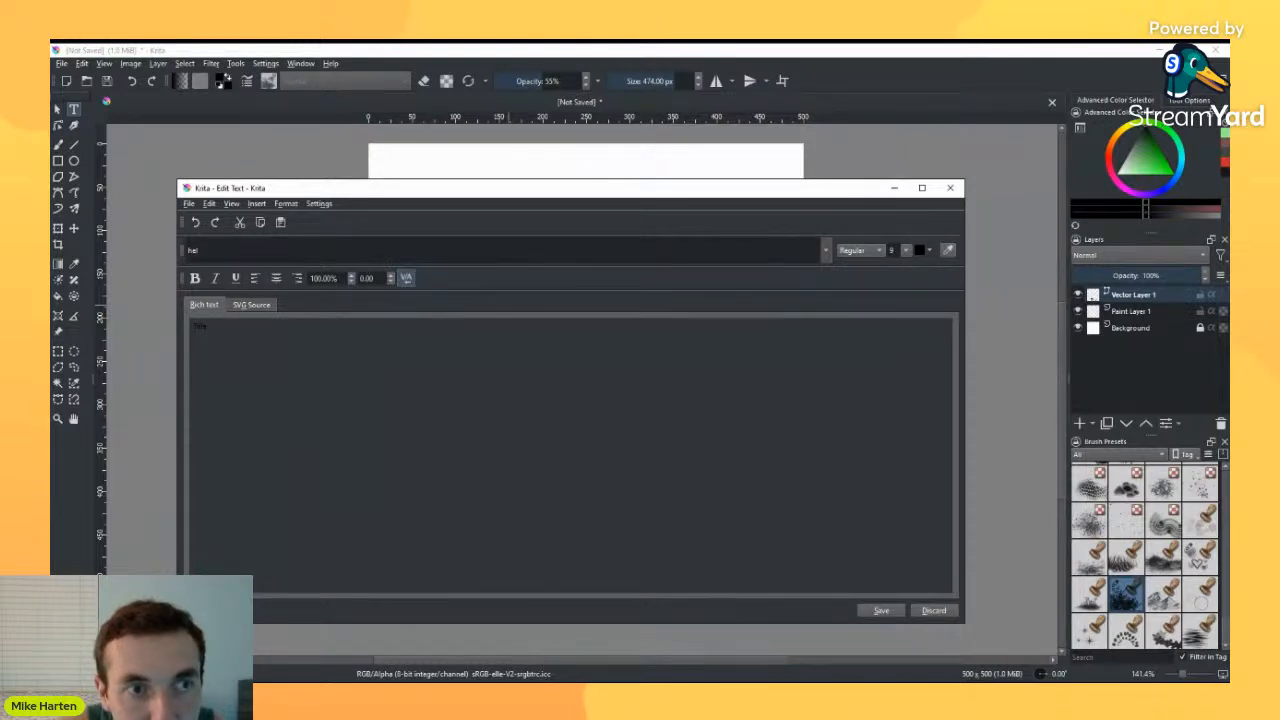
key("BackSpace")
key("BackSpace")
key("BackSpace")
type("sans")
key("BackSpace")
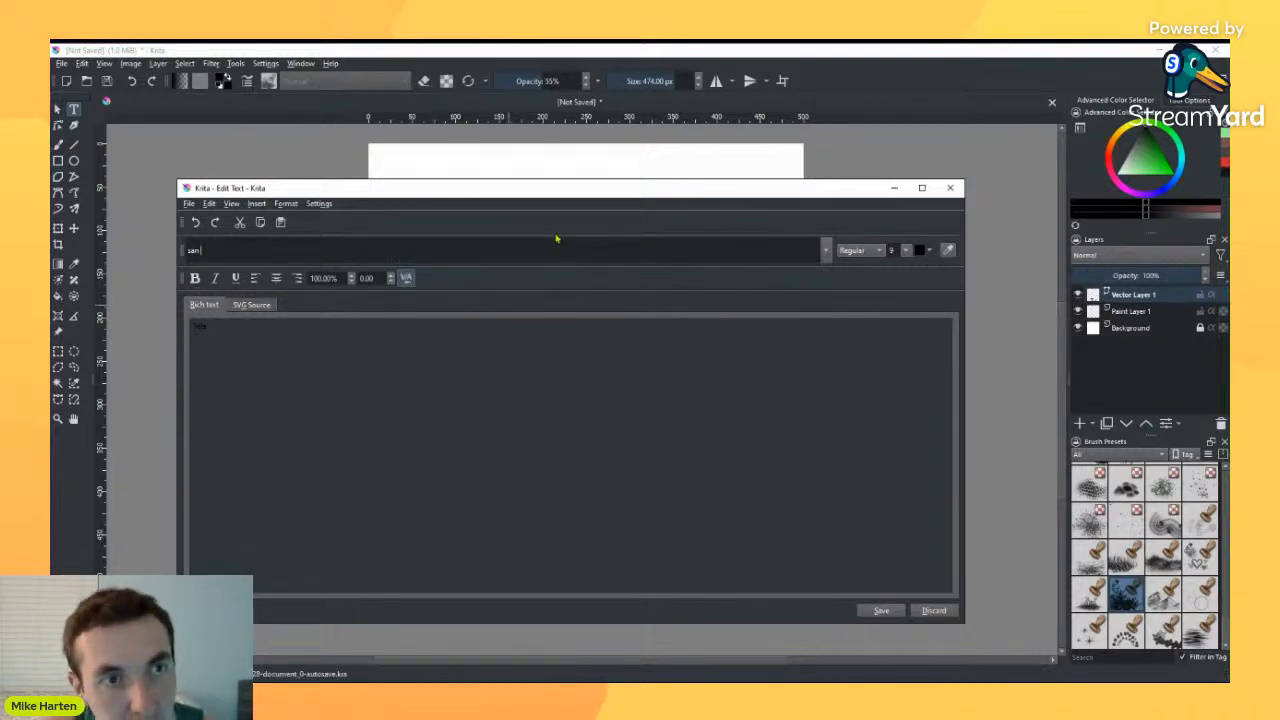
type("fr")
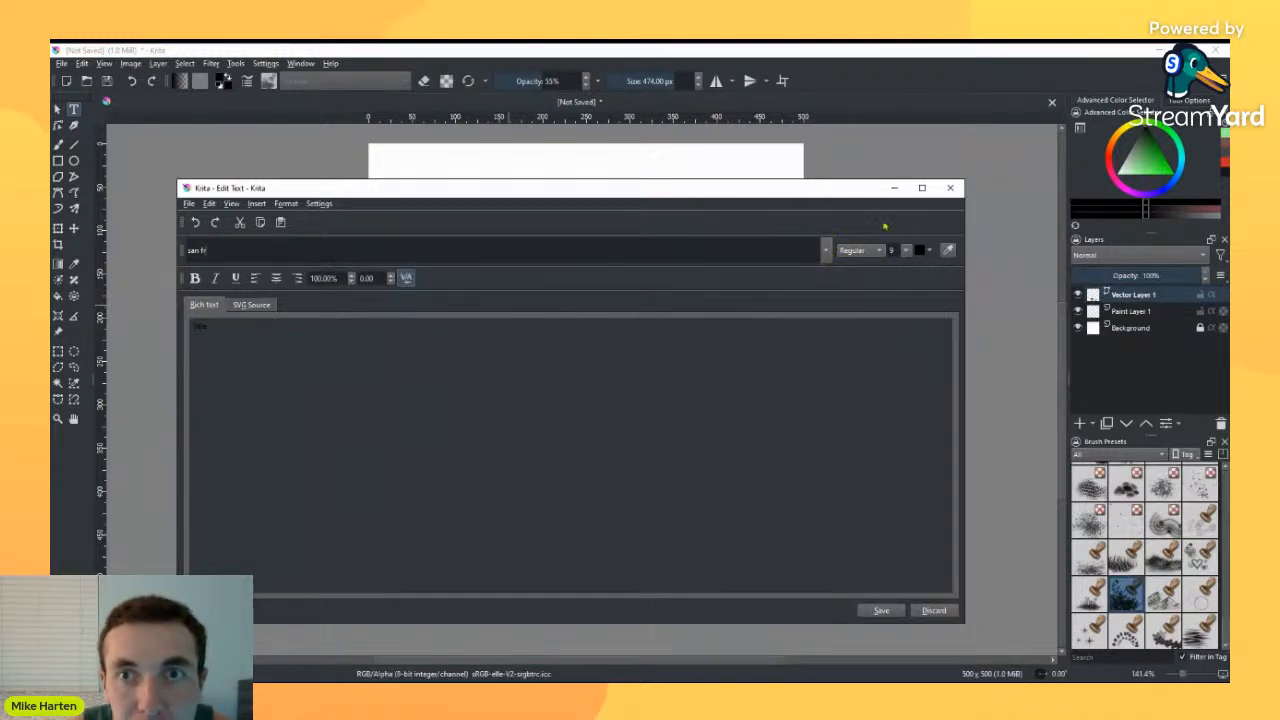
left_click(950, 187)
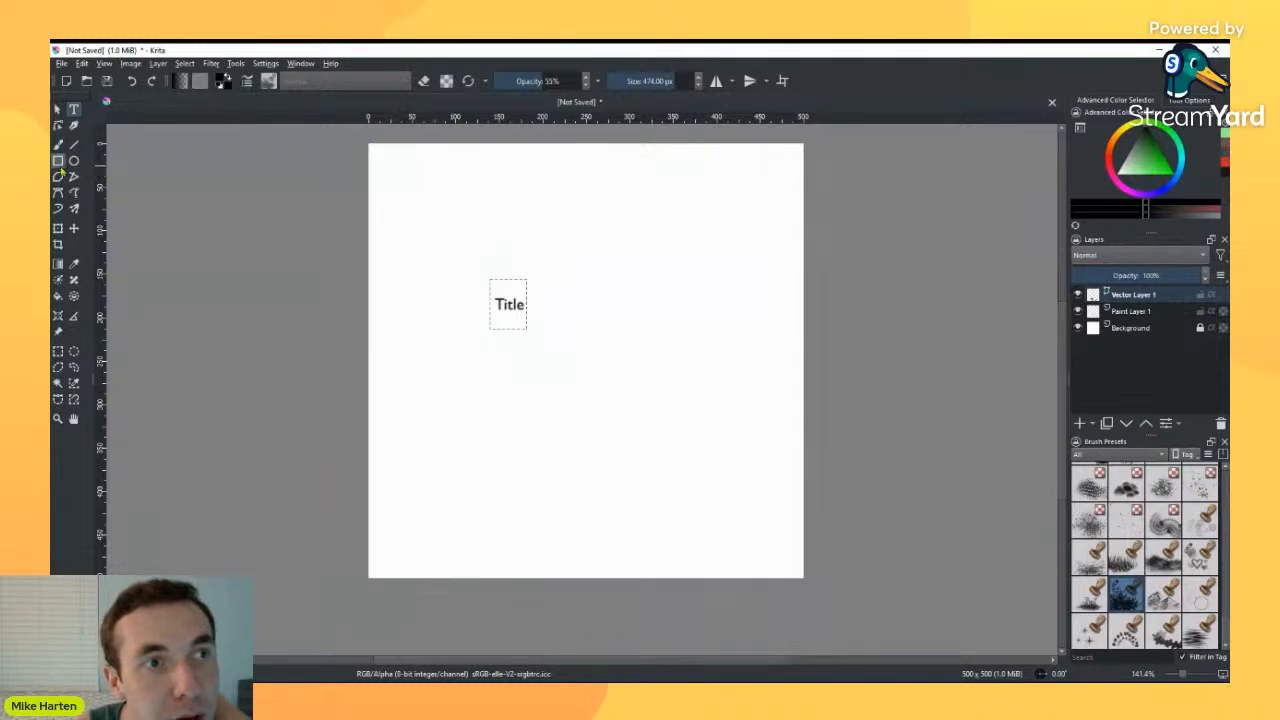
left_click(264, 160)
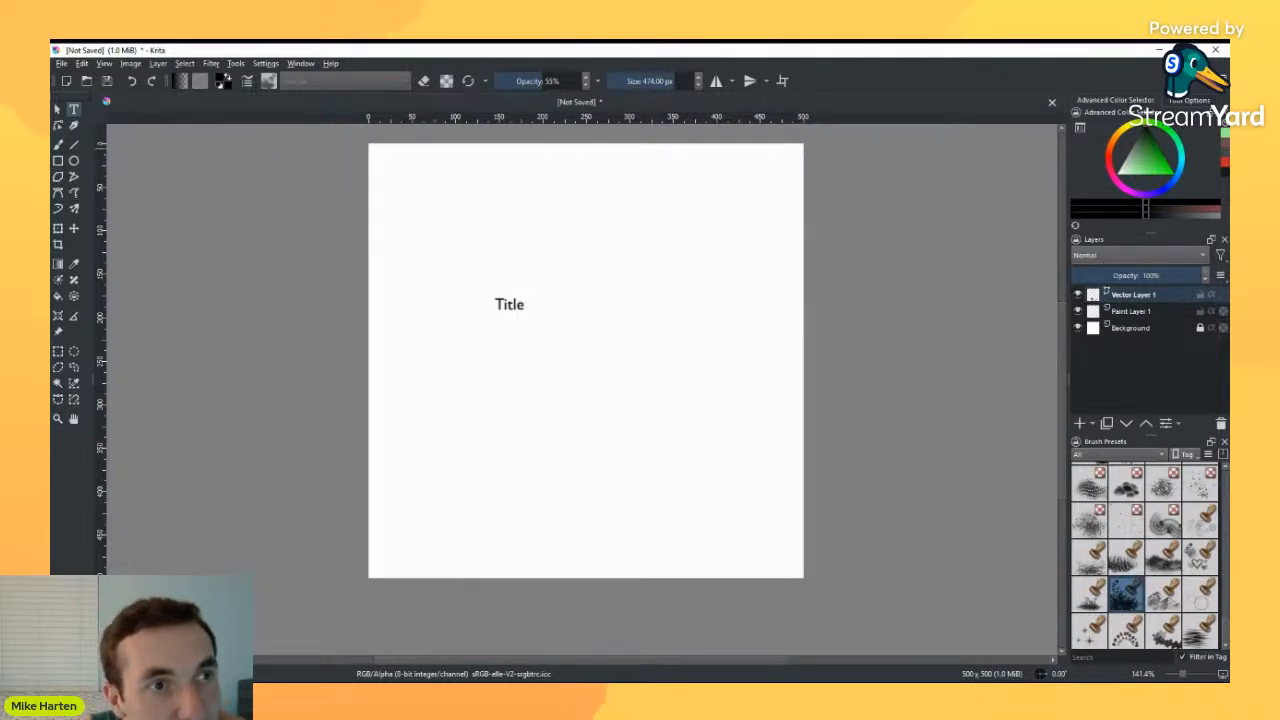
left_click(100, 213)
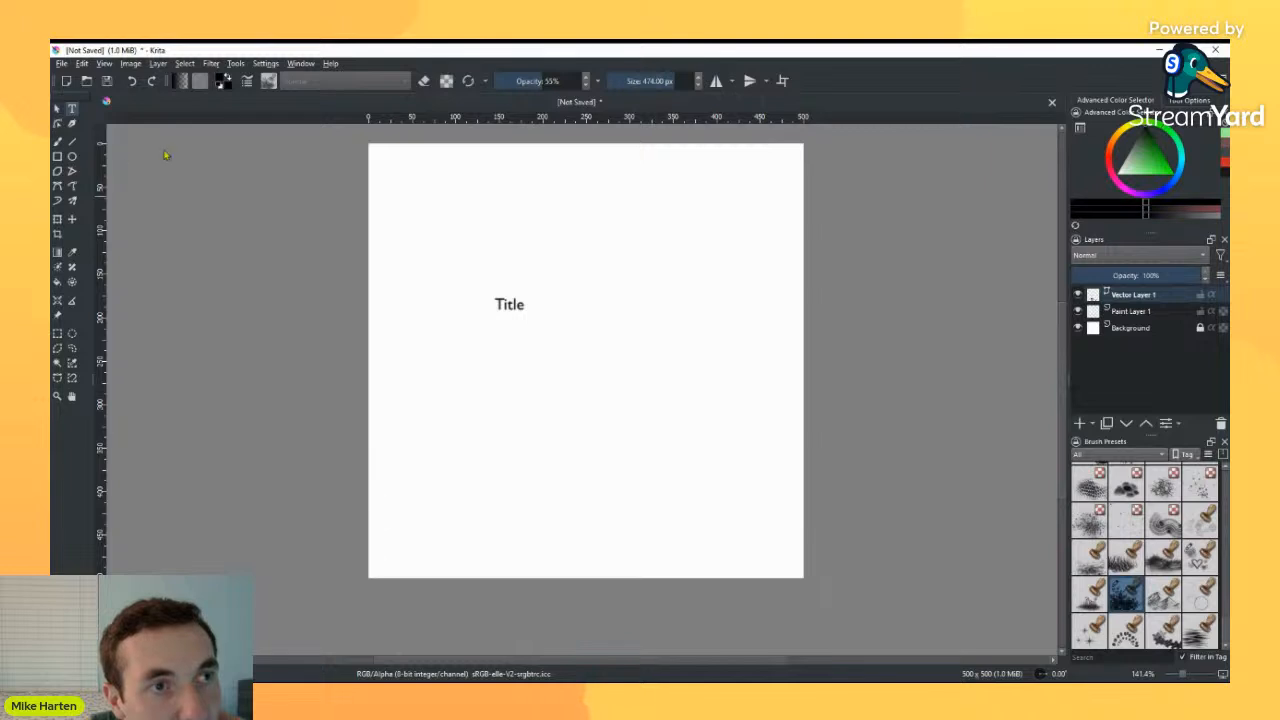
left_click(102, 199)
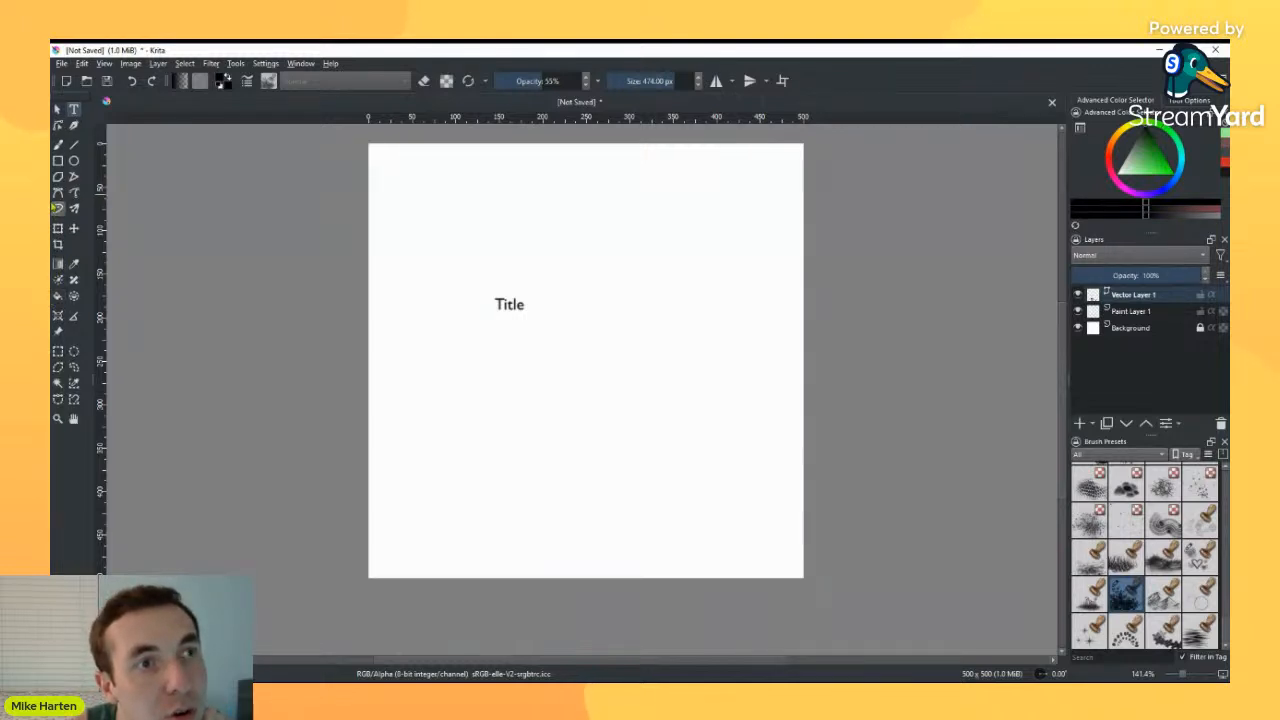
Step: Add a paint layer above the title and fill it with a pale green diagonal gradient starting near the upper-left corner
left_click(58, 264)
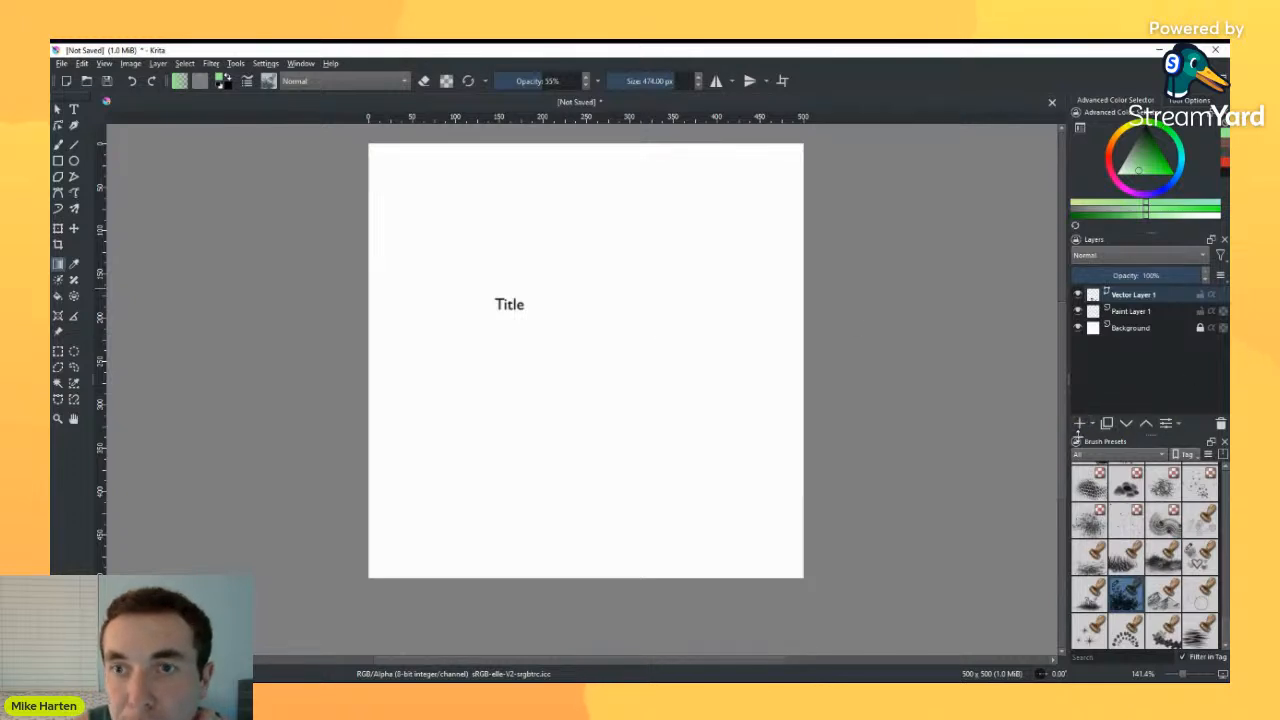
left_click(1080, 424)
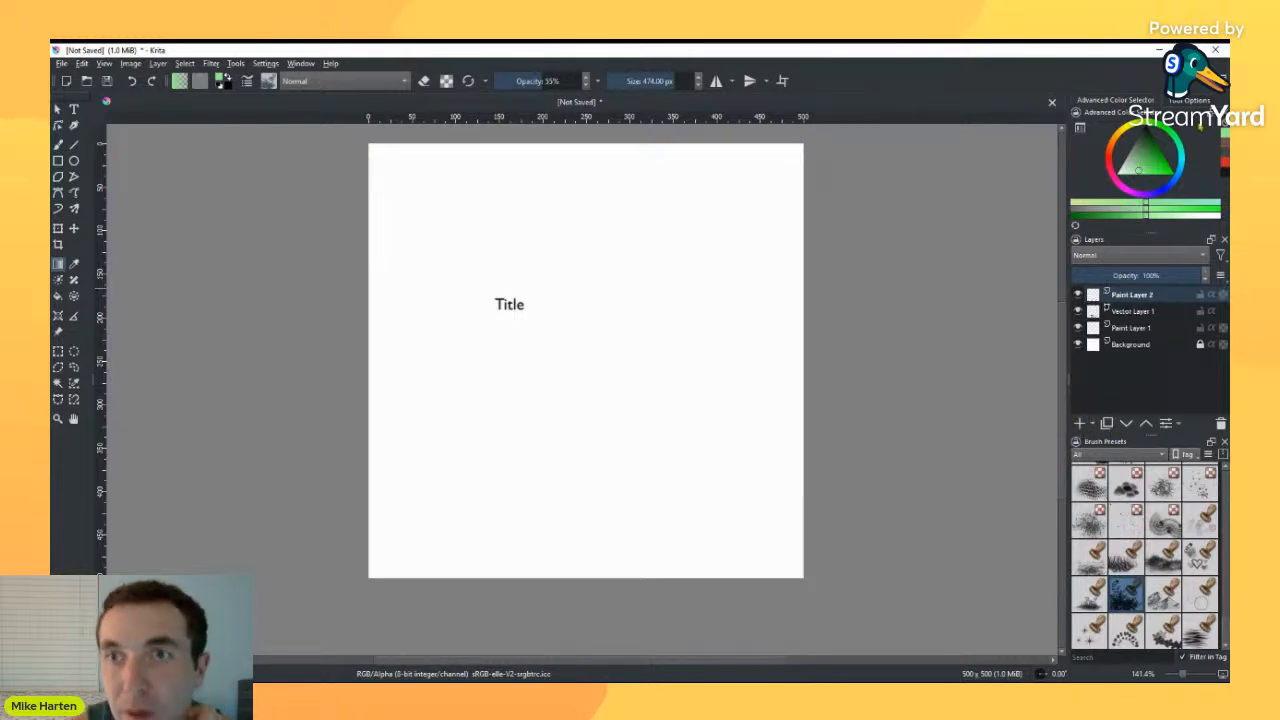
left_click(1134, 167)
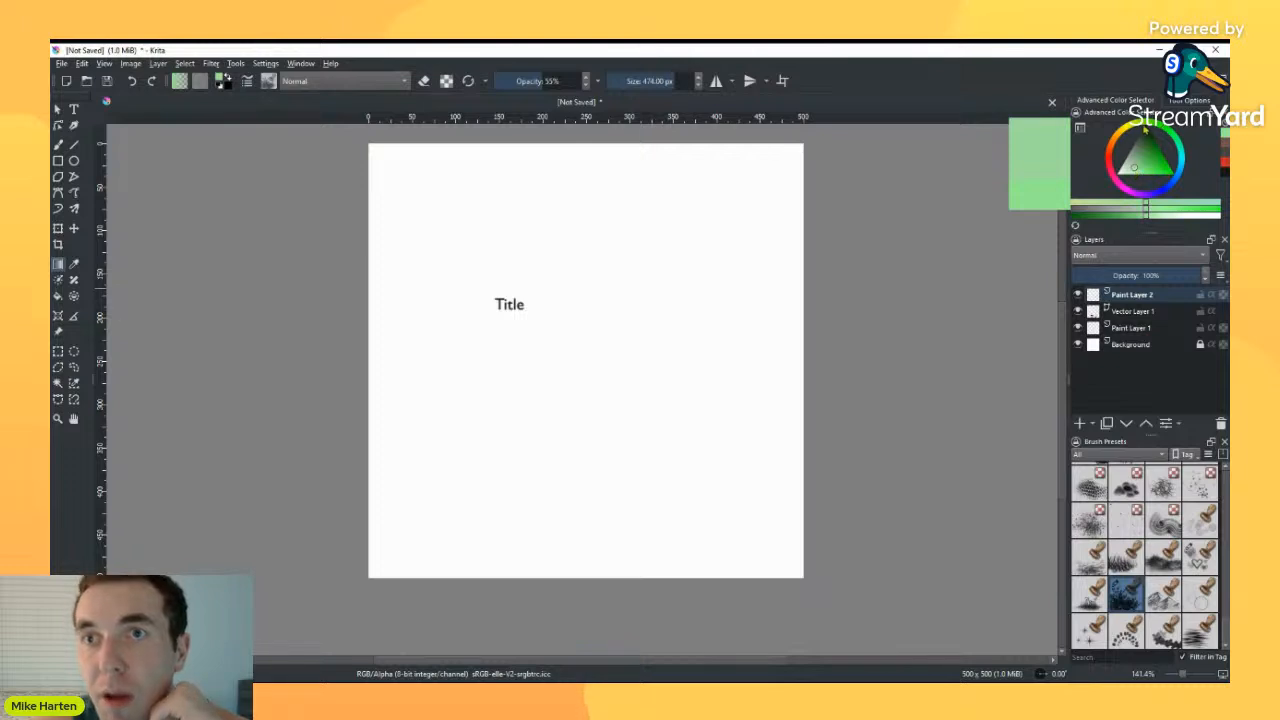
left_click_drag(420, 211, 697, 434)
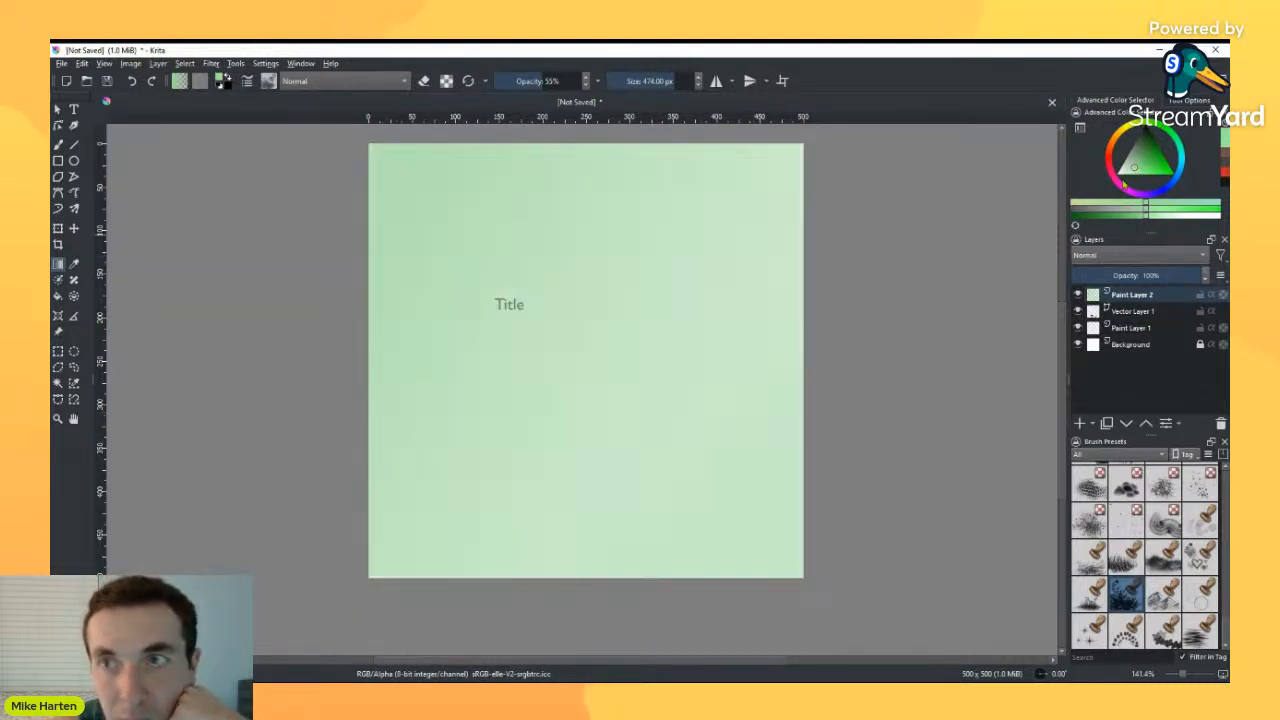
Step: Switch to a dark green and draw several overlapping diagonal gradients across the new paint layer
left_click(1157, 146)
left_click_drag(430, 190, 645, 433)
left_click_drag(717, 513, 379, 219)
left_click_drag(710, 444, 474, 240)
left_click_drag(646, 396, 518, 302)
left_click_drag(640, 412, 565, 317)
left_click_drag(687, 416, 470, 241)
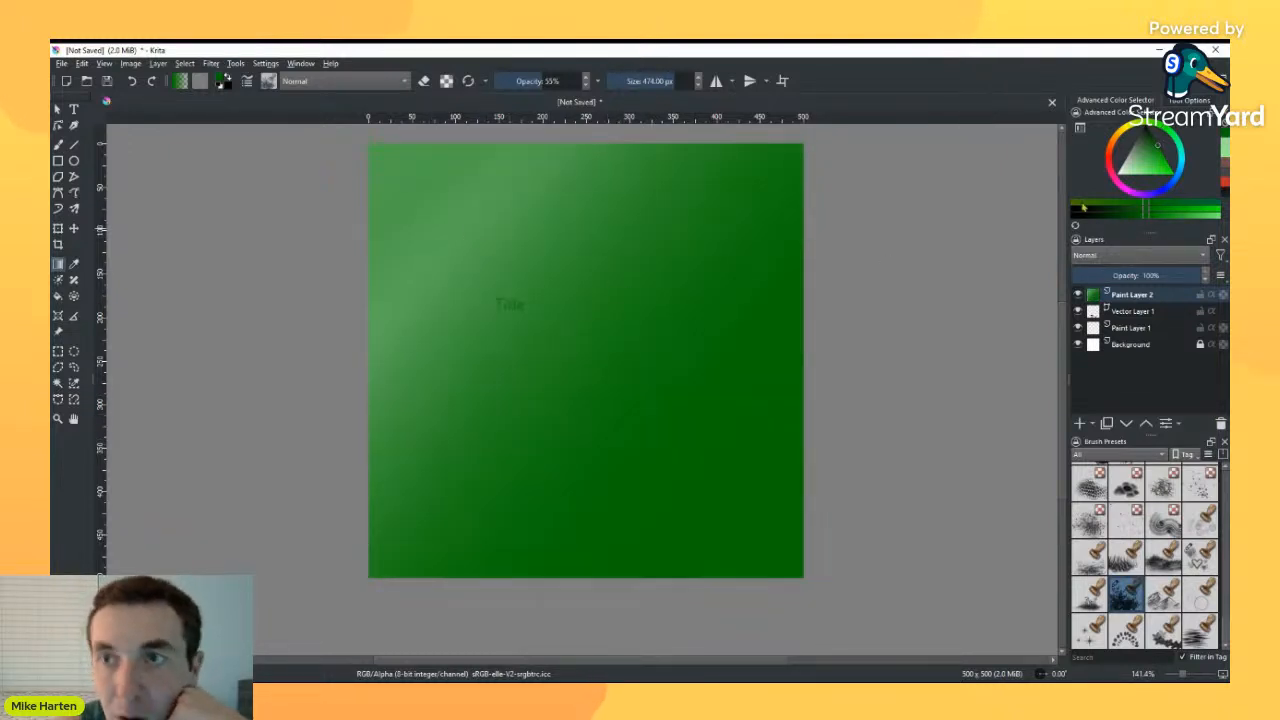
Step: Choose a dark blue and overlay gradients in several directions on the green layer
left_click(1169, 191)
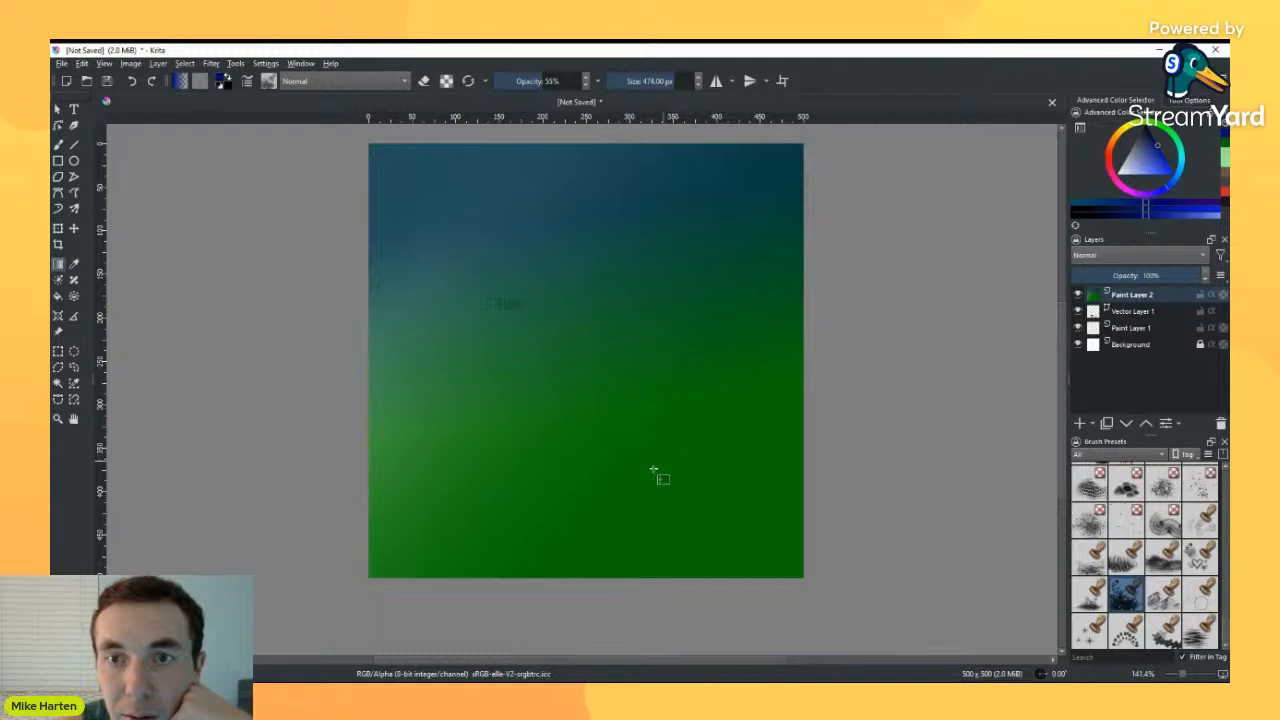
left_click_drag(546, 510, 662, 434)
mouse_move(795, 456)
left_mouse_down()
mouse_move(789, 421)
mouse_move(590, 331)
left_mouse_up()
left_click_drag(532, 374, 621, 372)
left_click_drag(635, 360, 630, 262)
left_click_drag(682, 200, 626, 268)
Step: Undo the last blue gradients and delete the gradient-filled paint layer
key("ctrl+z")
key("ctrl+z")
key("ctrl+z")
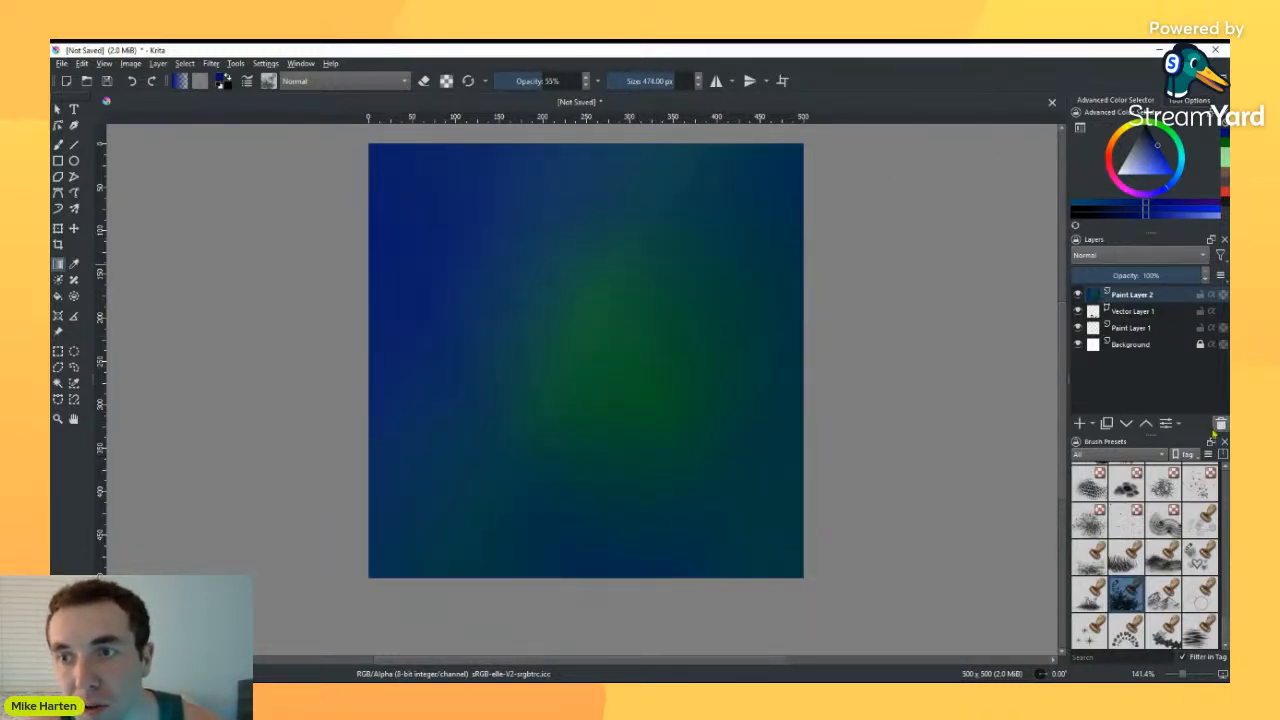
left_click(1220, 424)
Step: Duplicate the title's vector layer and try to draw a lighter blue diagonal gradient on the copy
left_click(1106, 423)
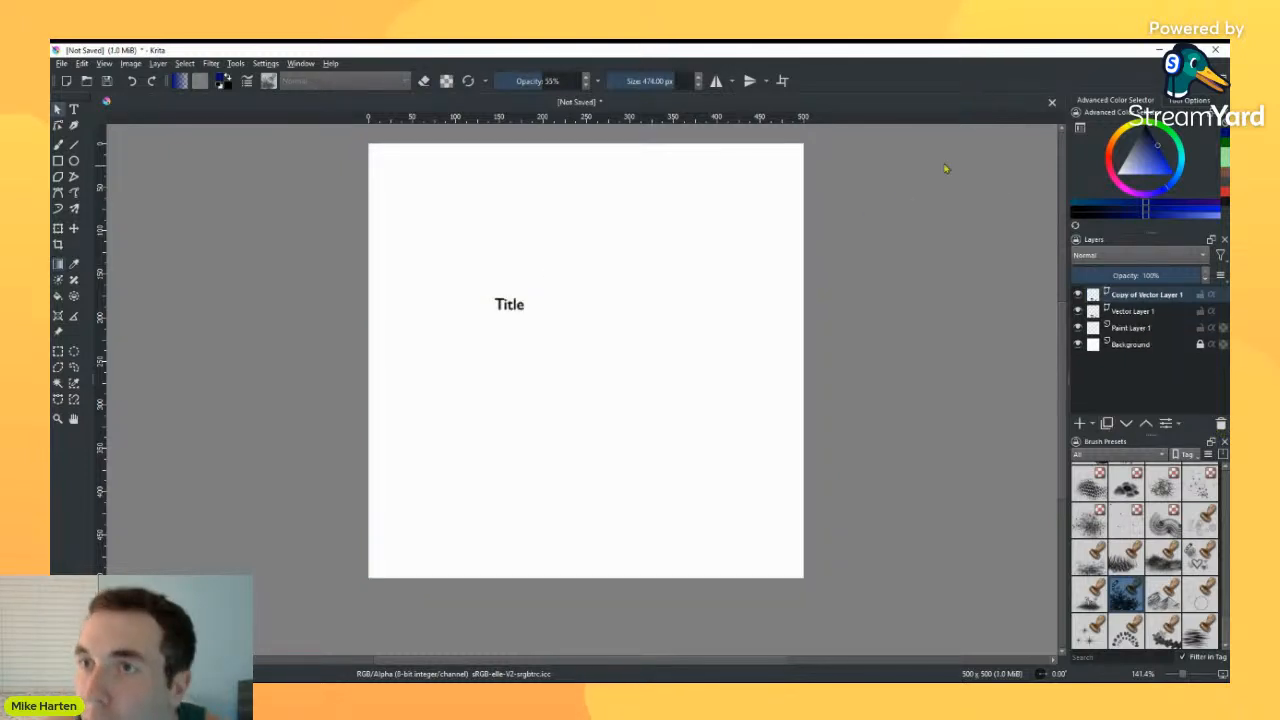
mouse_move(1159, 154)
left_mouse_down()
mouse_move(1184, 144)
mouse_move(1193, 156)
left_mouse_up()
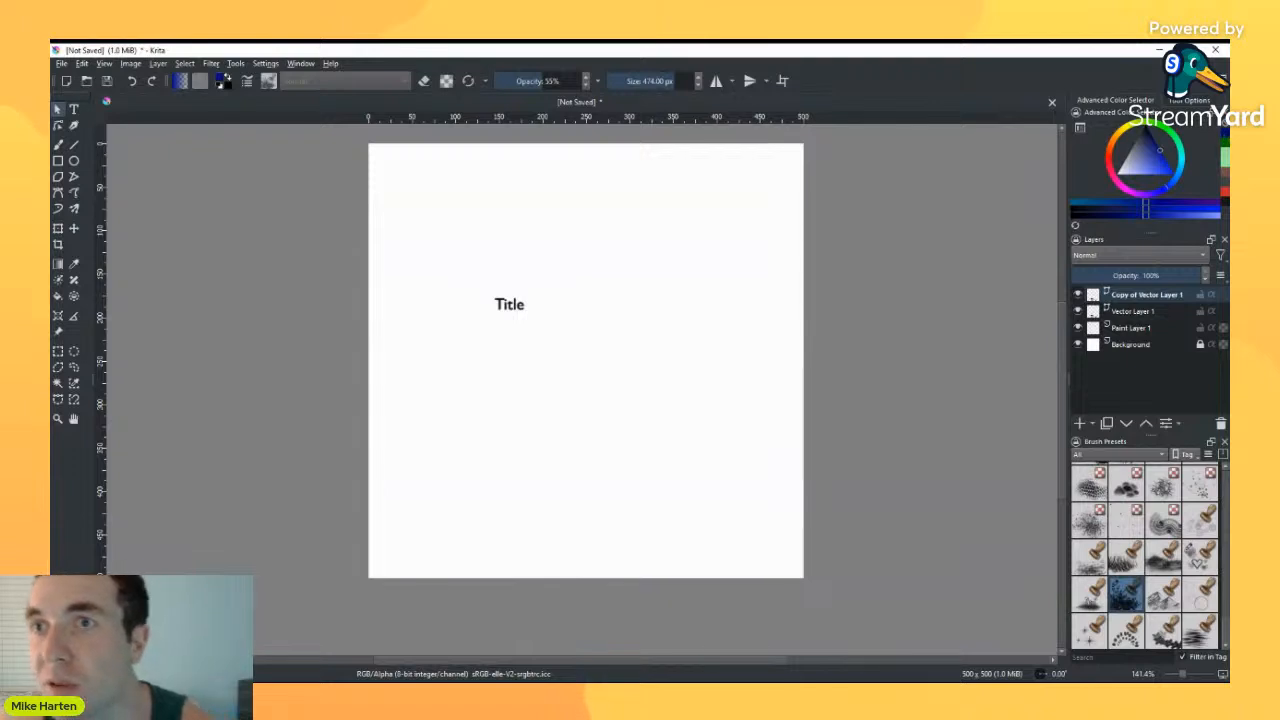
left_click_drag(734, 172, 533, 383)
key("g")
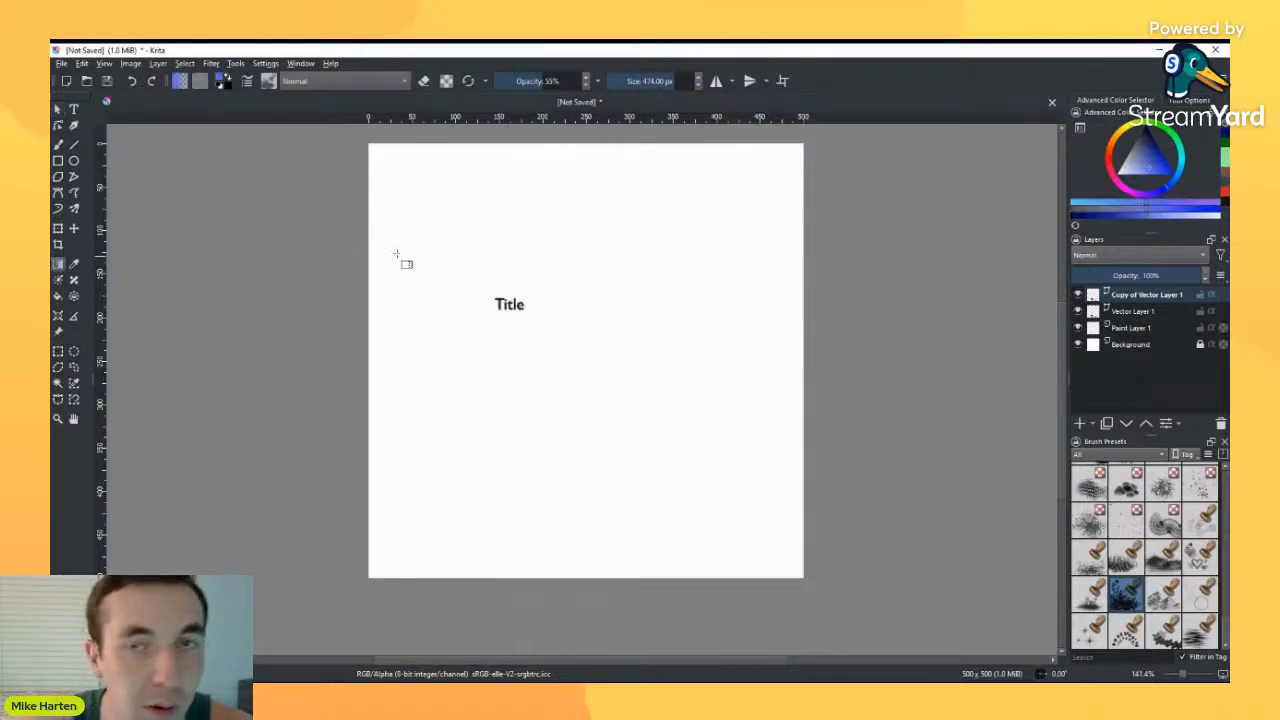
left_click_drag(720, 187, 430, 447)
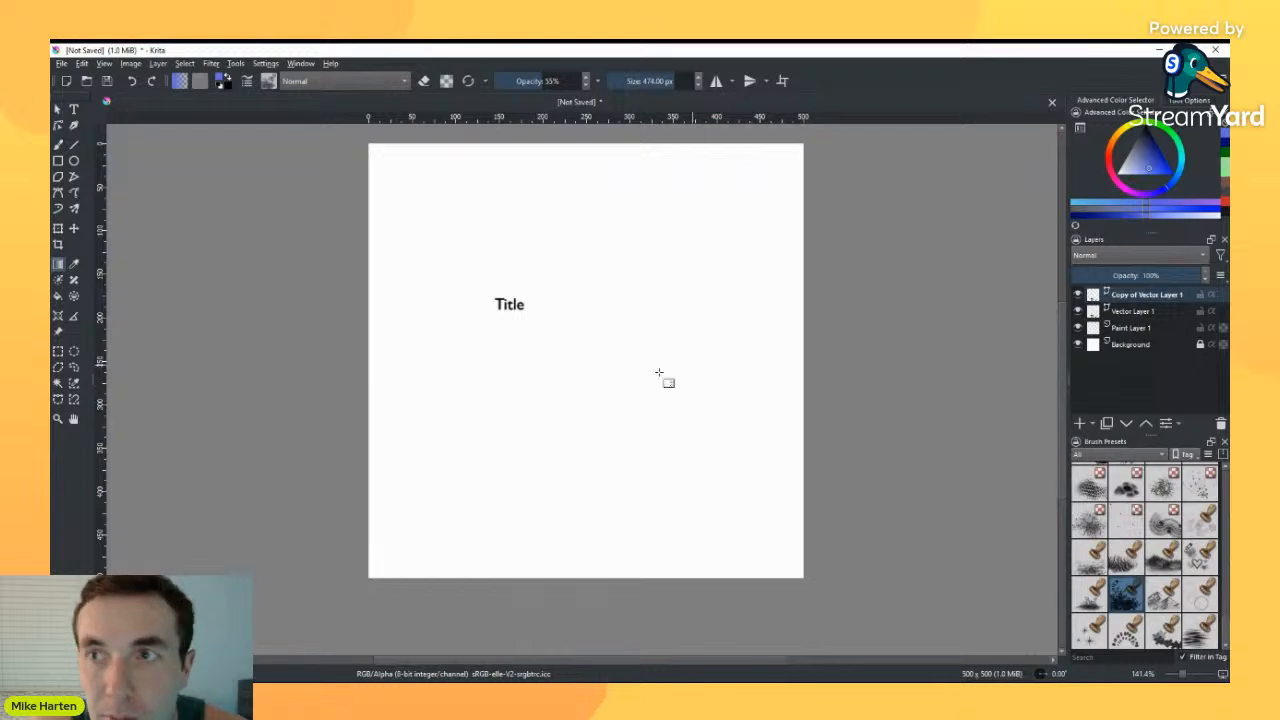
Step: Add a new paint layer on top and try a deeper blue diagonal gradient from its upper-right area, undoing it
left_click(1162, 160)
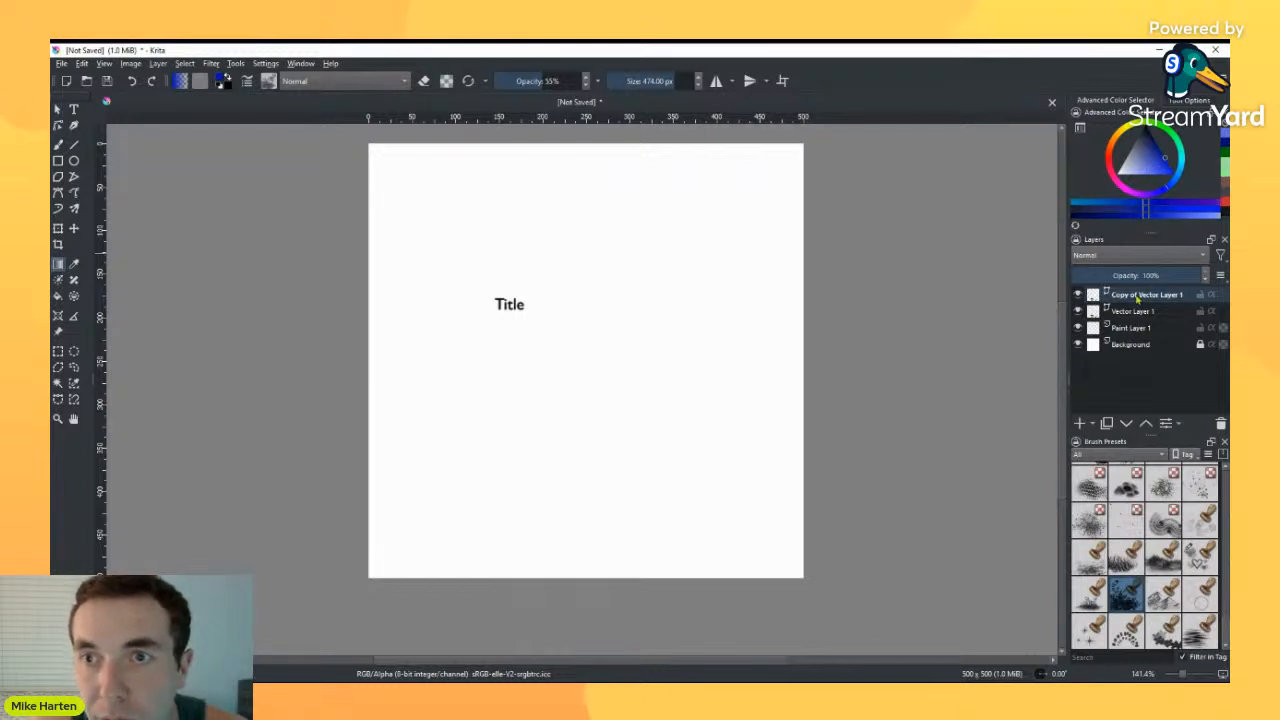
left_click(1080, 423)
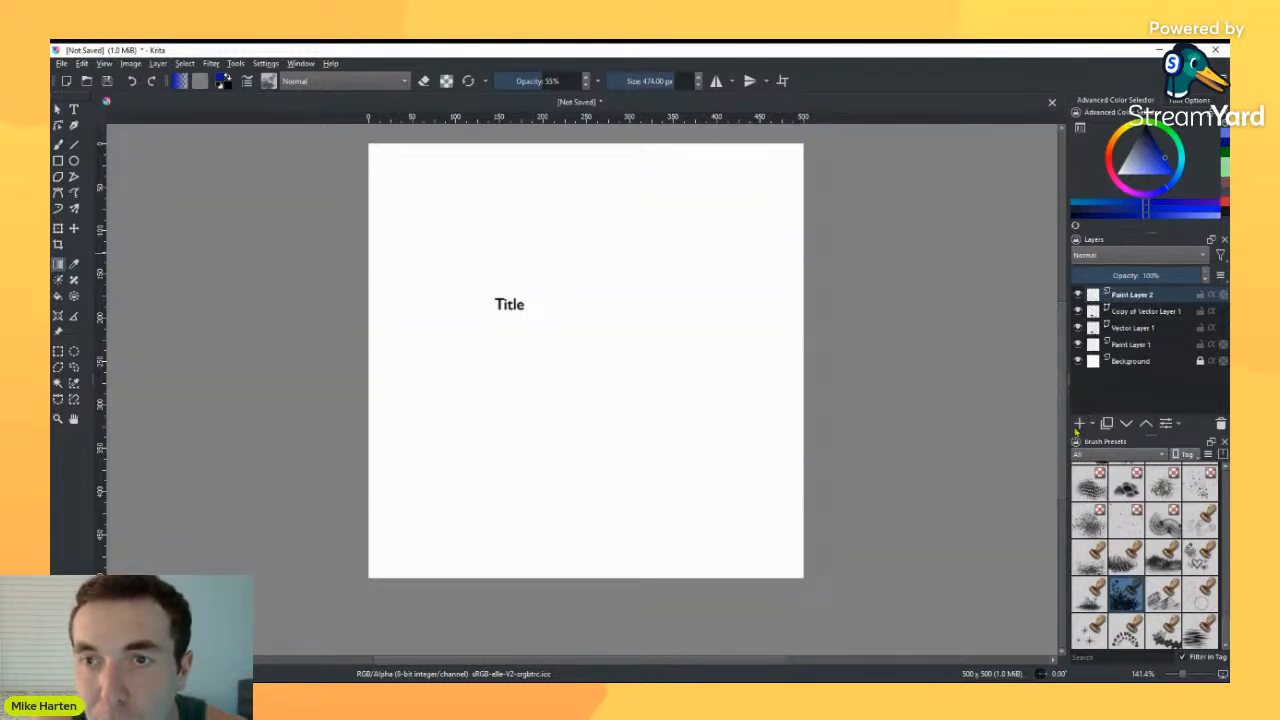
left_click_drag(712, 199, 465, 488)
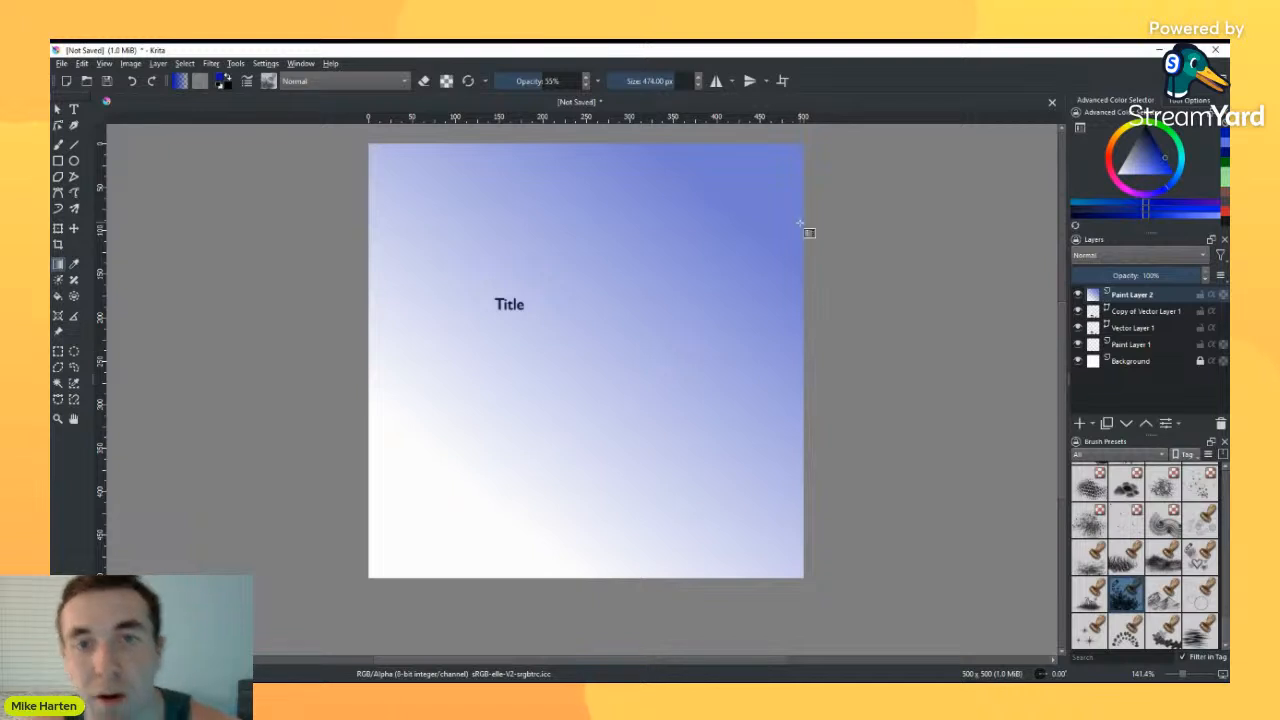
key("ctrl+z")
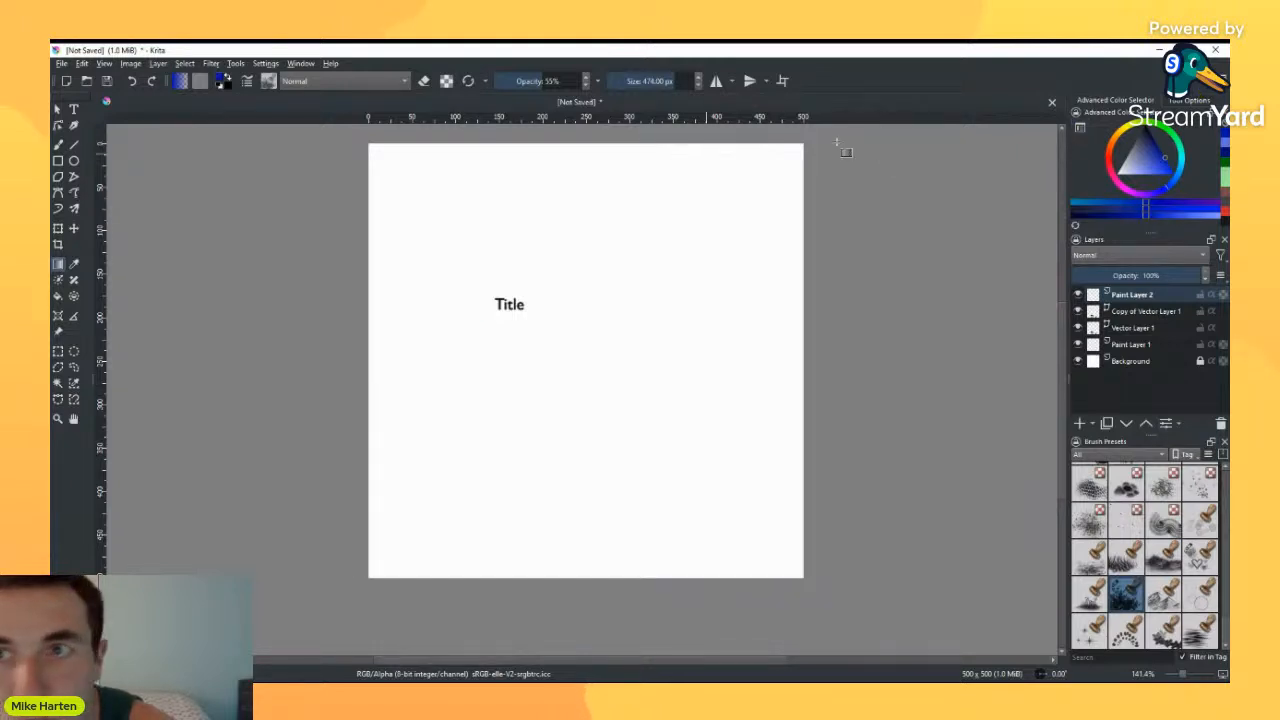
Step: Try blue gradients on the new paint layer diagonally, upward, left to right and downward, undoing each one
left_click_drag(766, 178, 424, 490)
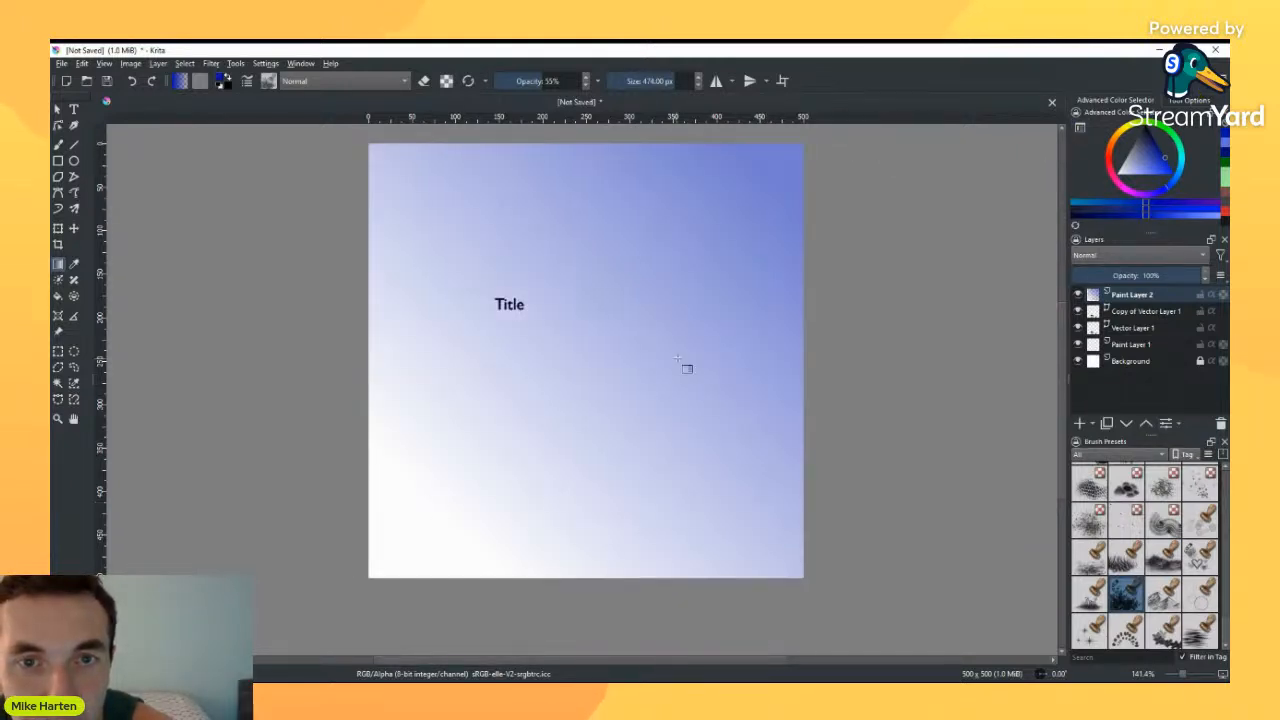
key("ctrl+z")
left_click_drag(586, 548, 594, 280)
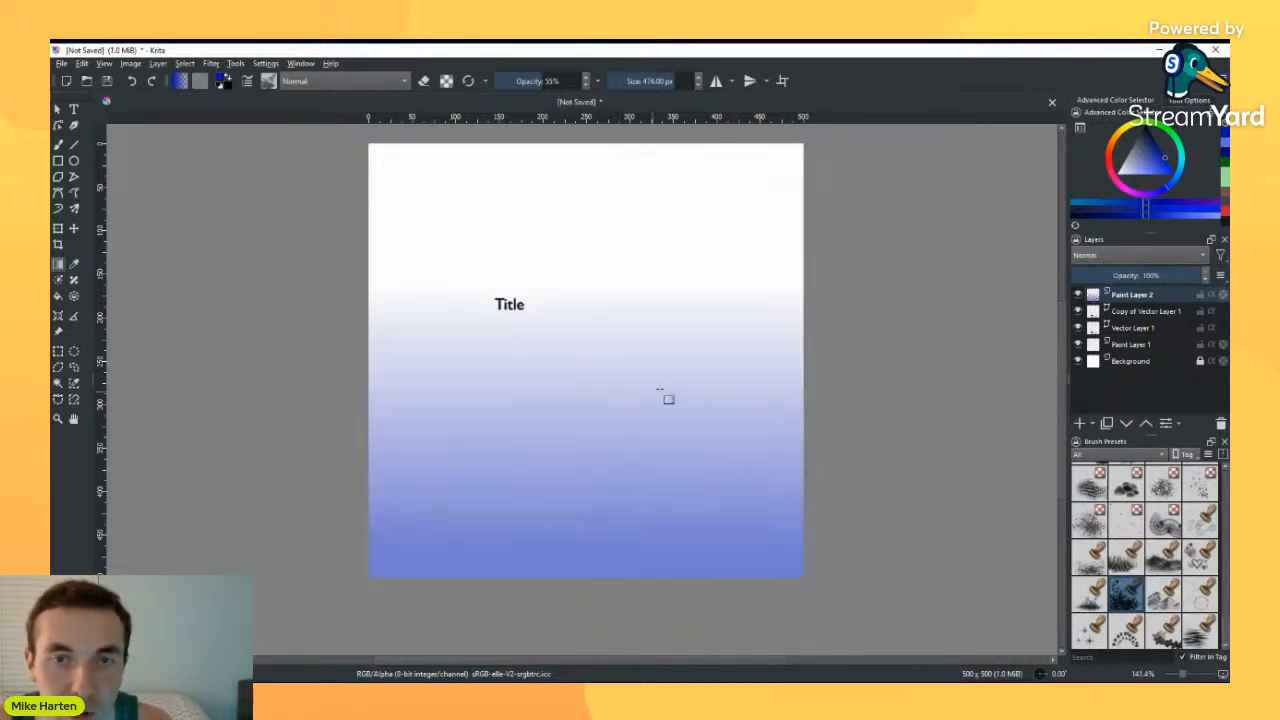
key("ctrl+z")
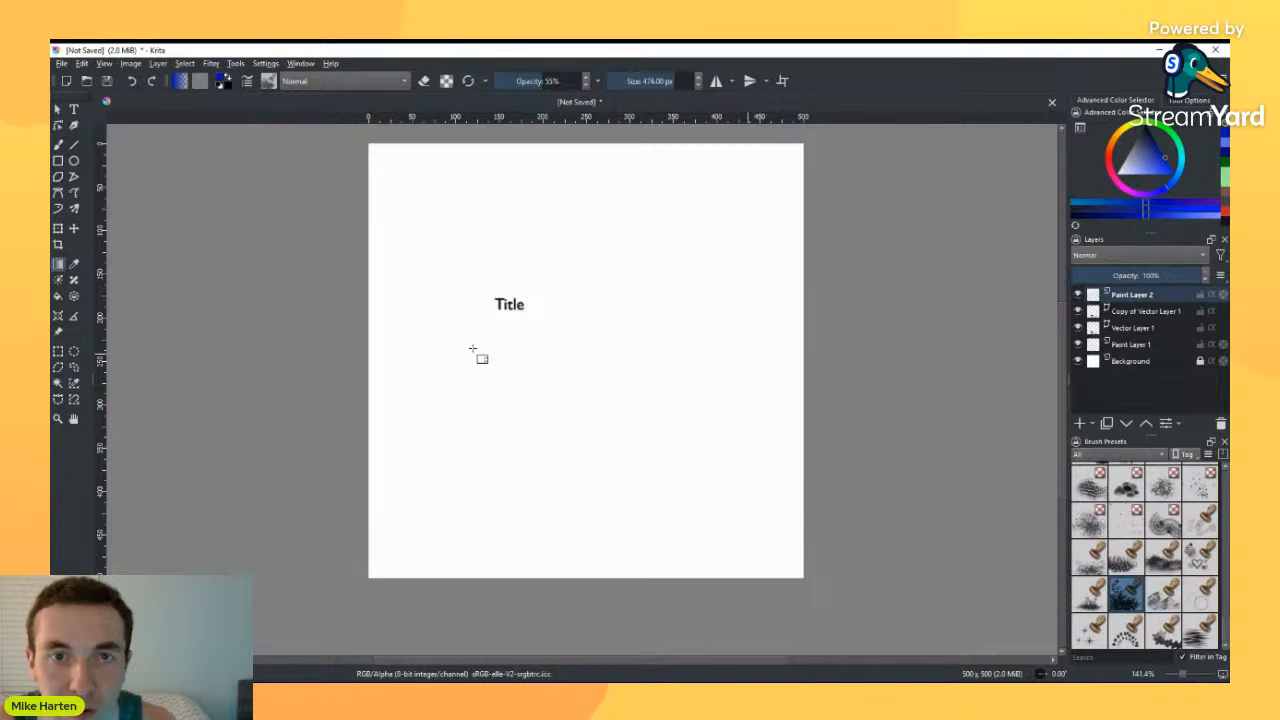
left_click_drag(398, 343, 680, 345)
key("ctrl+z")
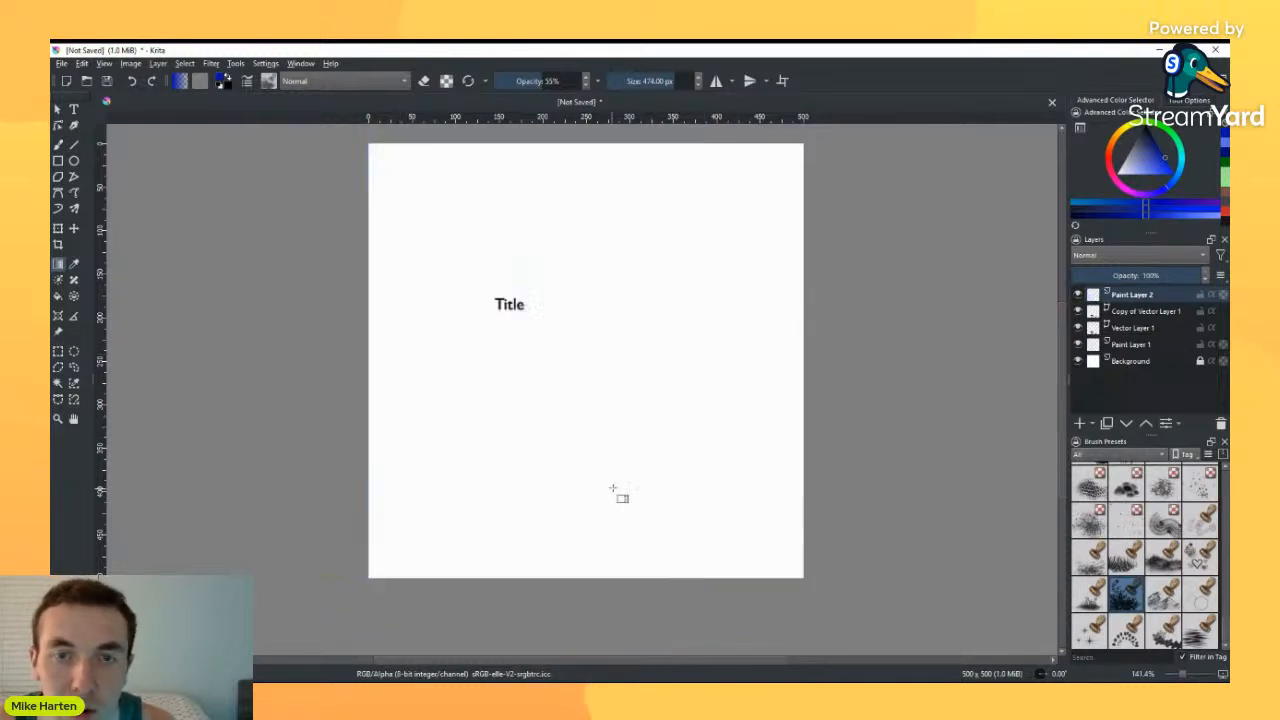
left_click_drag(600, 157, 591, 544)
key("ctrl+z")
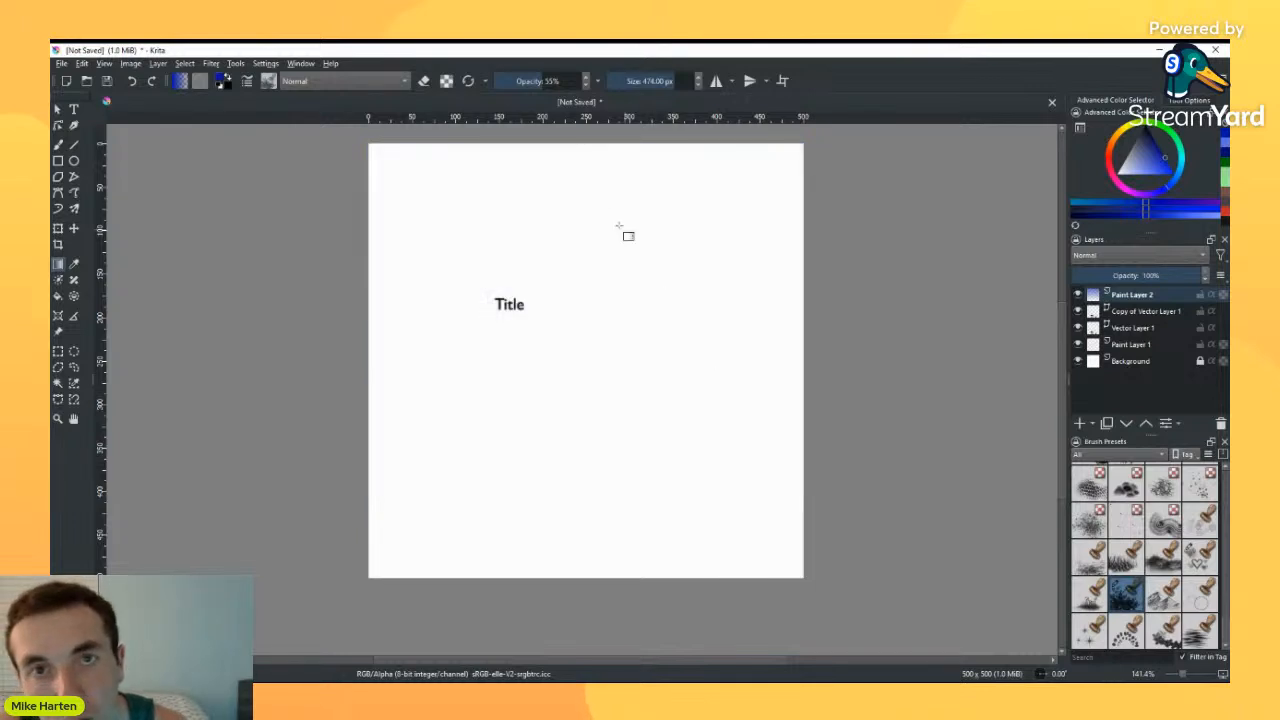
left_click_drag(594, 152, 584, 629)
key("ctrl+z")
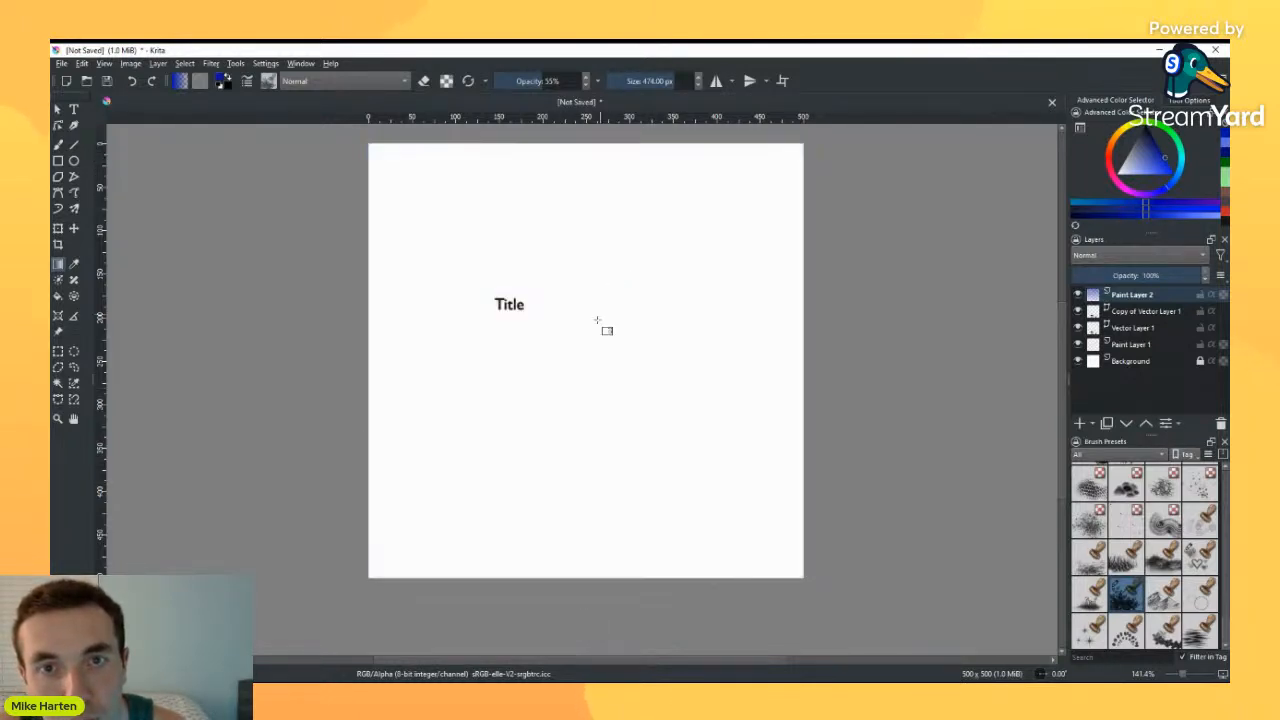
Step: Draw a vertical blue gradient that starts fading just below the canvas's middle and ends past its bottom edge
left_click_drag(586, 398, 563, 641)
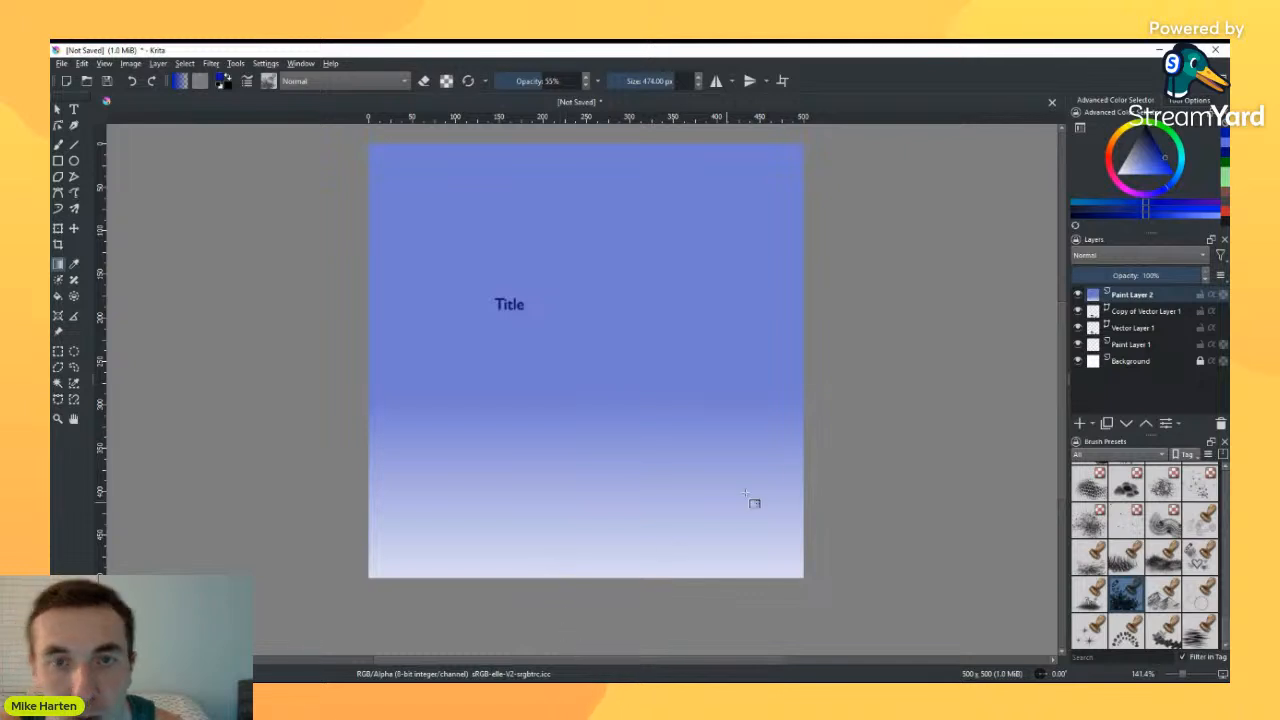
Step: Undo the vertical blue gradient and sample the title text's black as the foreground colour
key("ctrl+z")
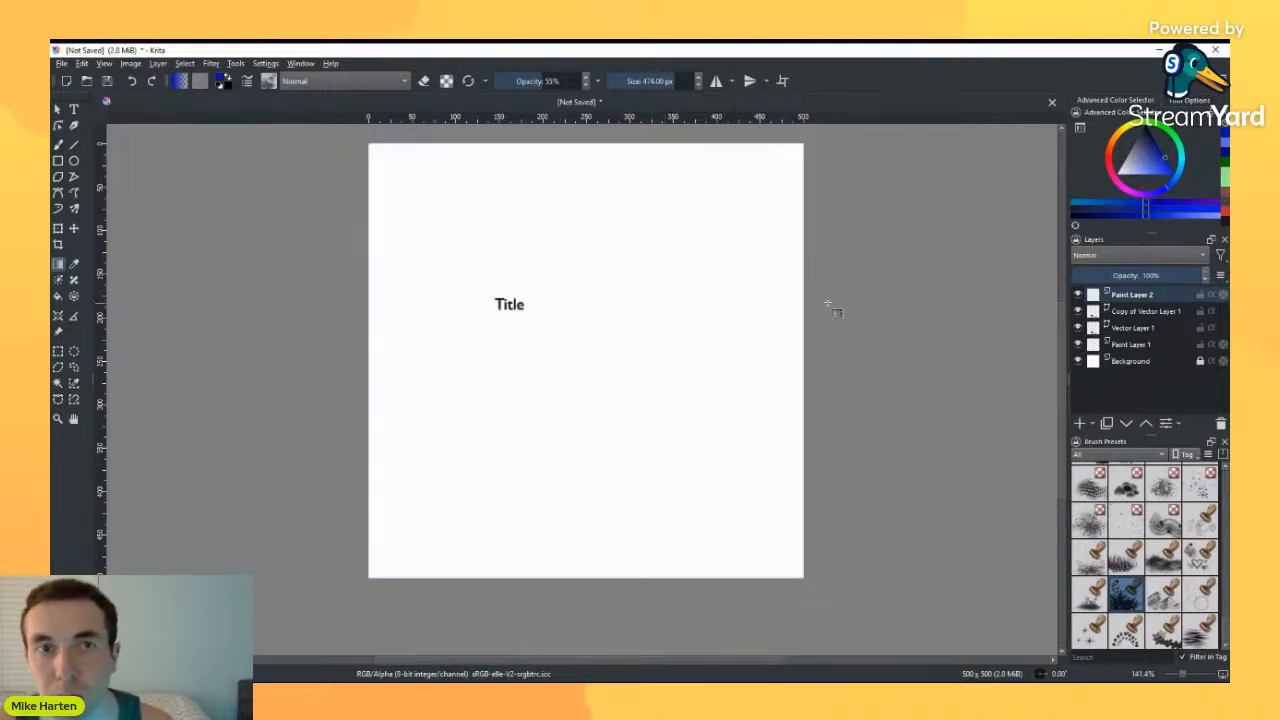
left_click(73, 265)
left_click(500, 298)
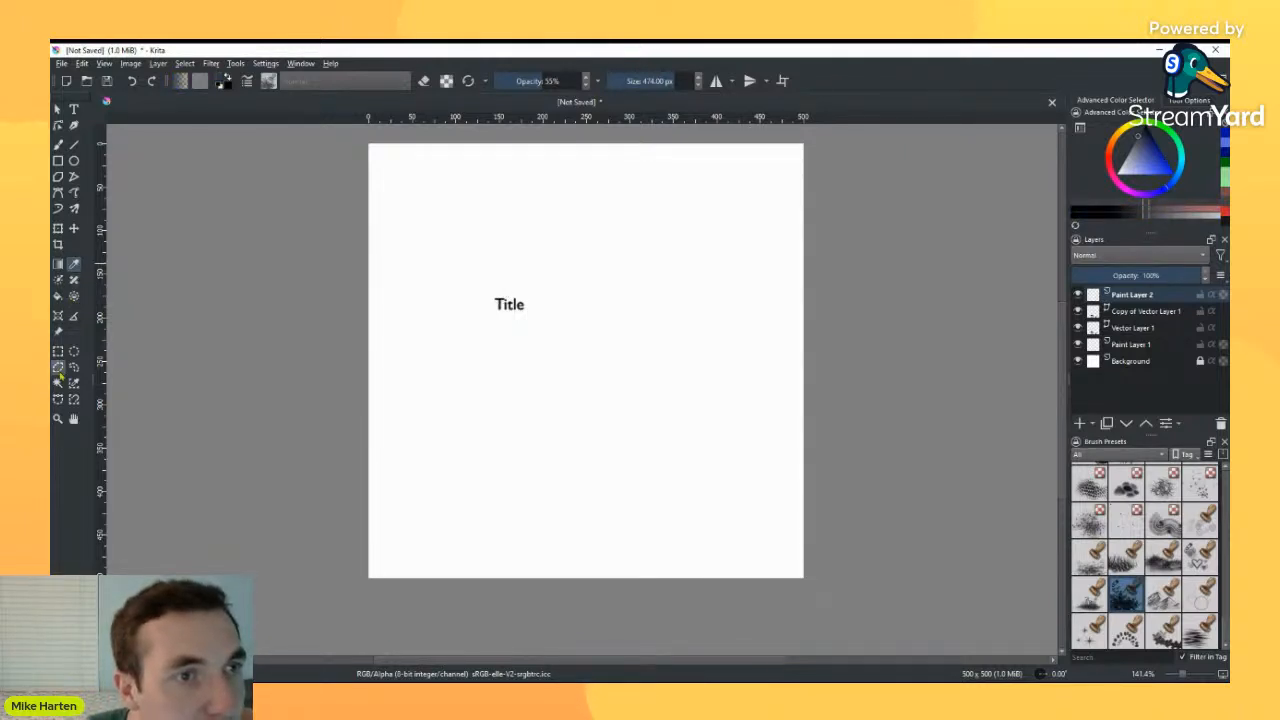
Step: Try the Rectangle tool with the leaf stamp brush and draw three overlapping rectangles with a 40 px pen preset
left_click(58, 160)
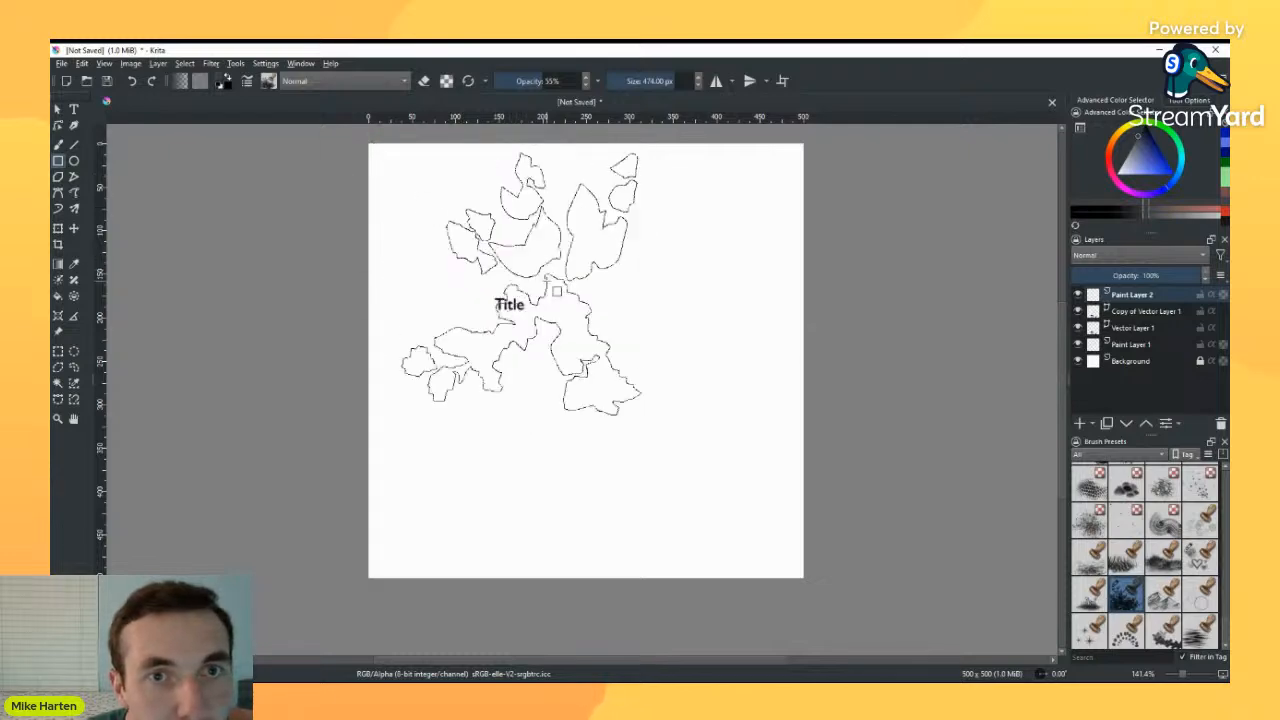
mouse_move(570, 322)
left_mouse_down()
mouse_move(600, 340)
mouse_move(679, 456)
left_mouse_up()
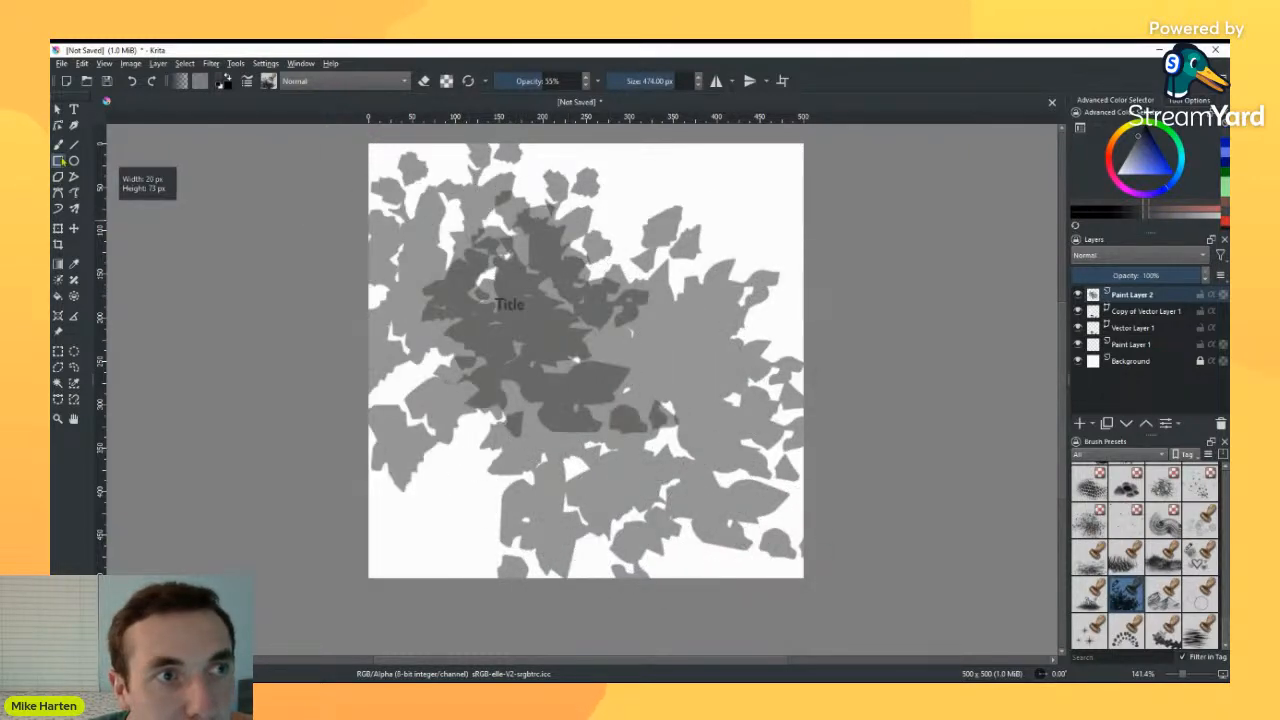
scroll(1137, 540, "up", 10)
left_click(1128, 515)
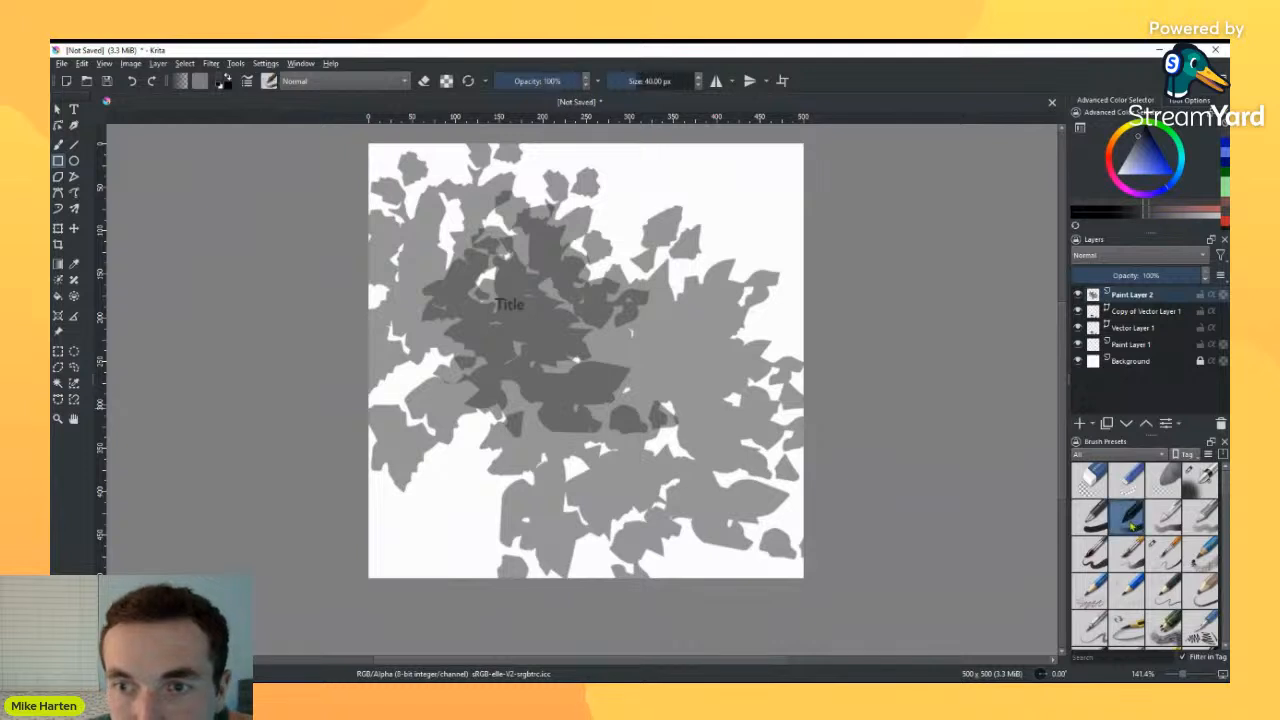
left_click_drag(500, 318, 709, 509)
left_click_drag(750, 298, 590, 412)
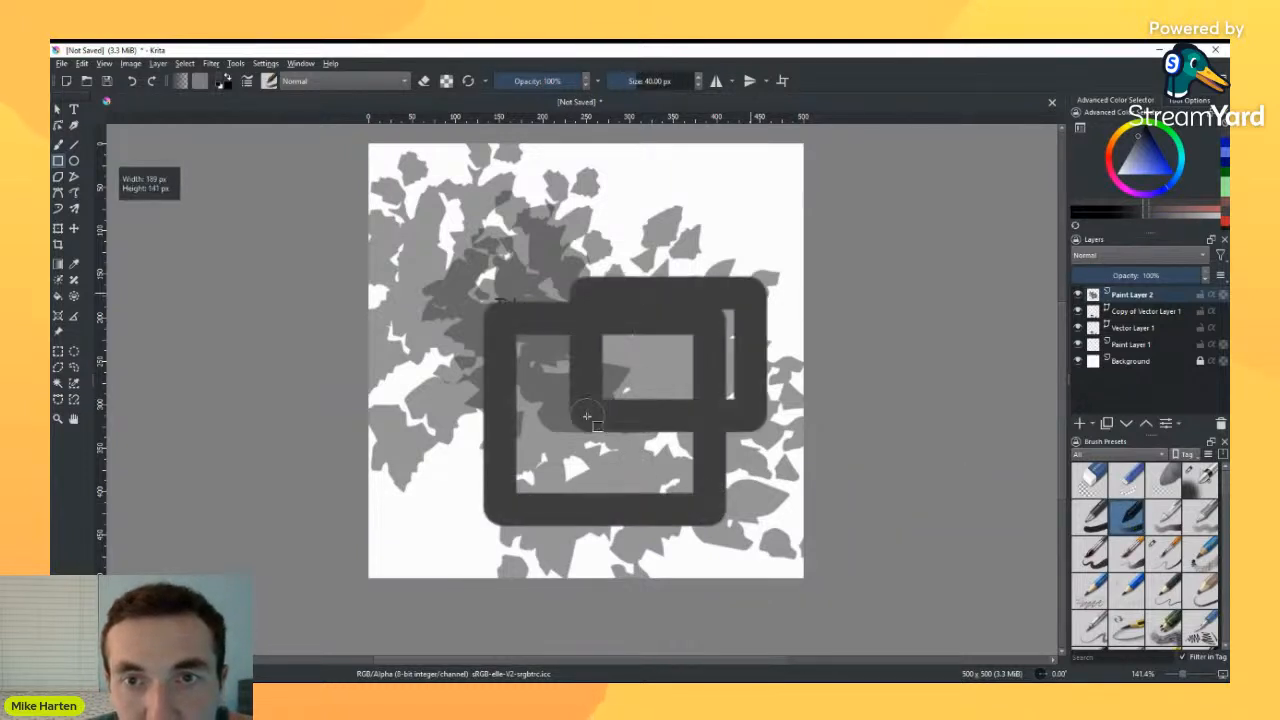
left_click_drag(556, 174, 688, 300)
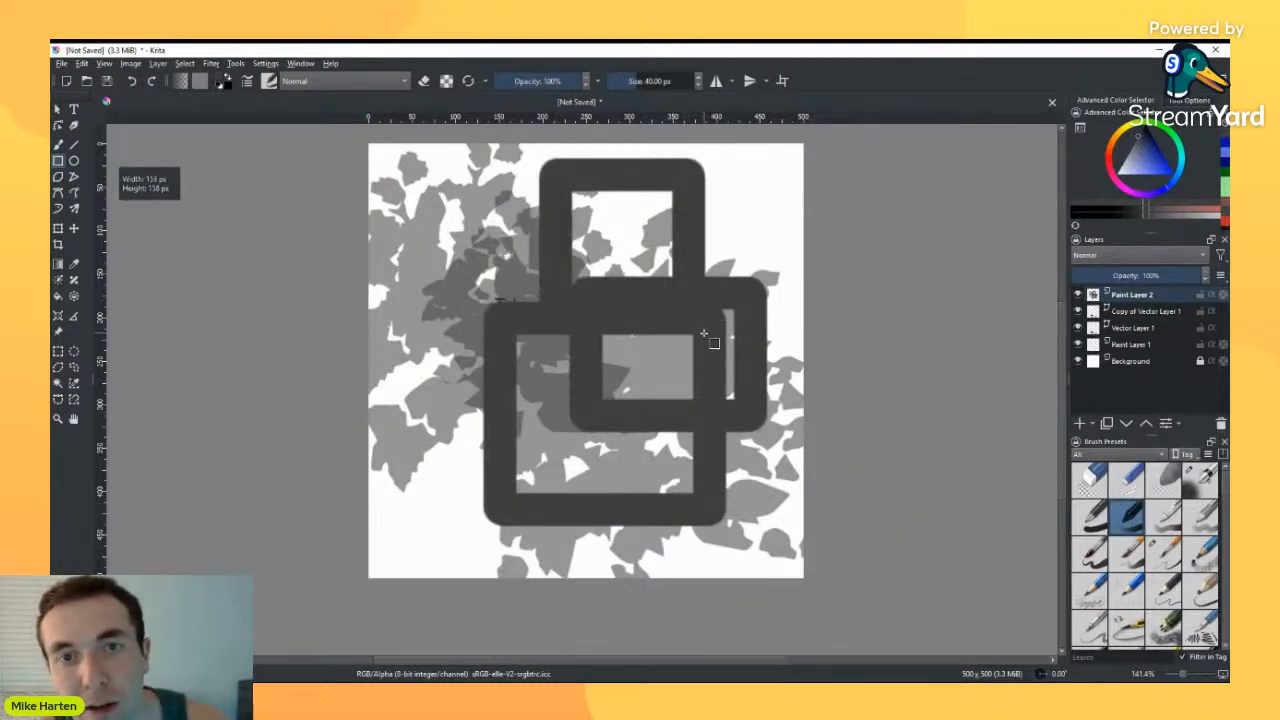
Step: Undo all the rectangles and the addition of the top paint layer
key("ctrl+z")
key("ctrl+z")
key("ctrl+z")
key("ctrl+z")
key("ctrl+z")
key("ctrl+z")
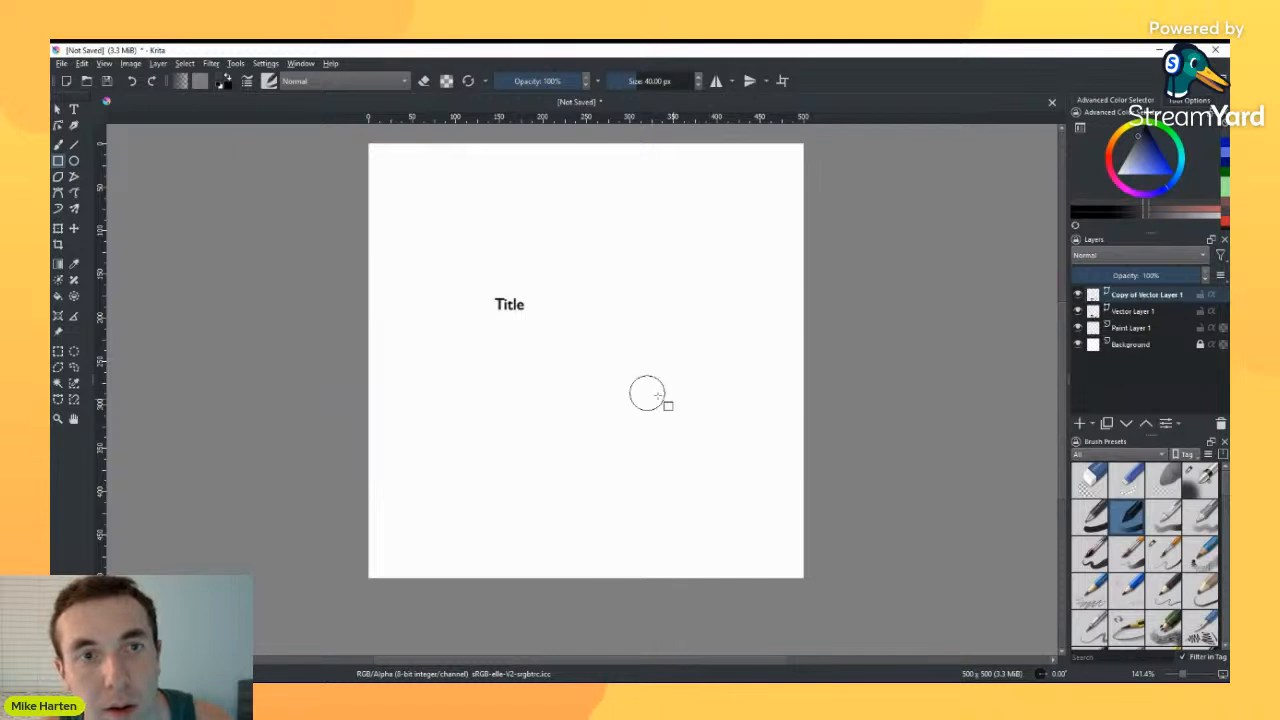
Step: Select the title text on the copied vector layer with the Select Shapes tool and delete it
left_click(58, 108)
left_click(503, 299)
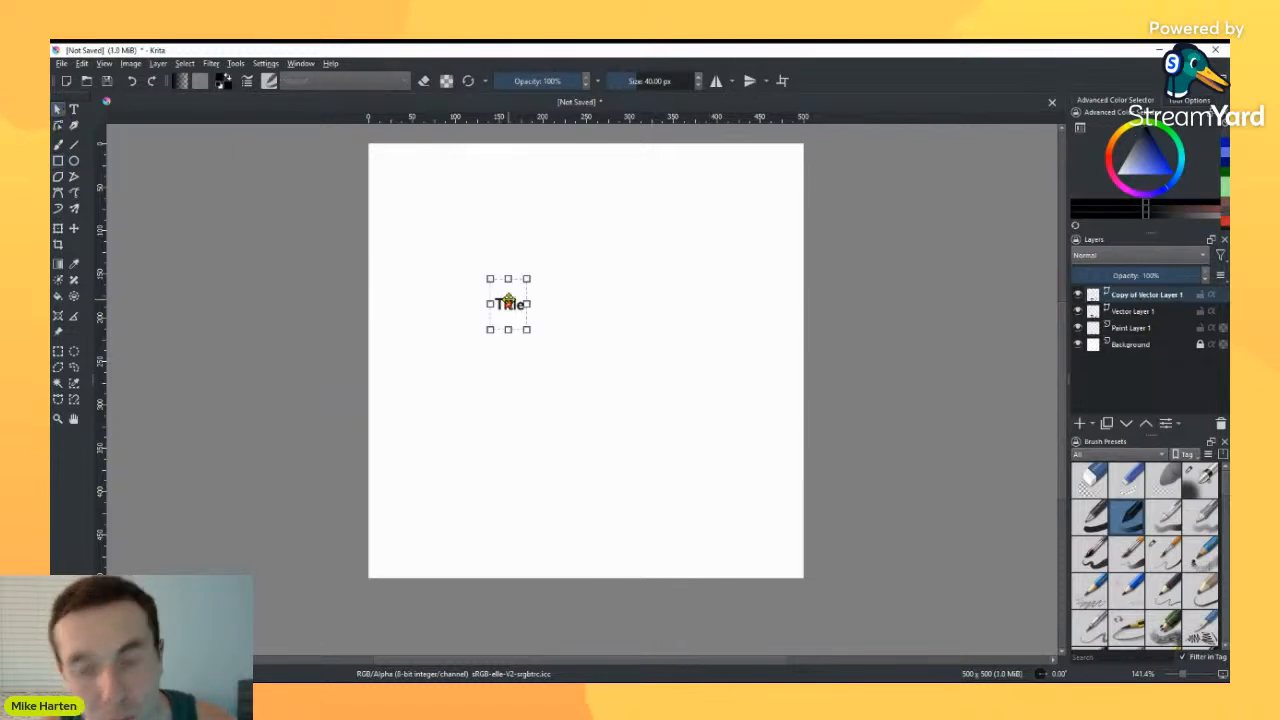
left_click(500, 284)
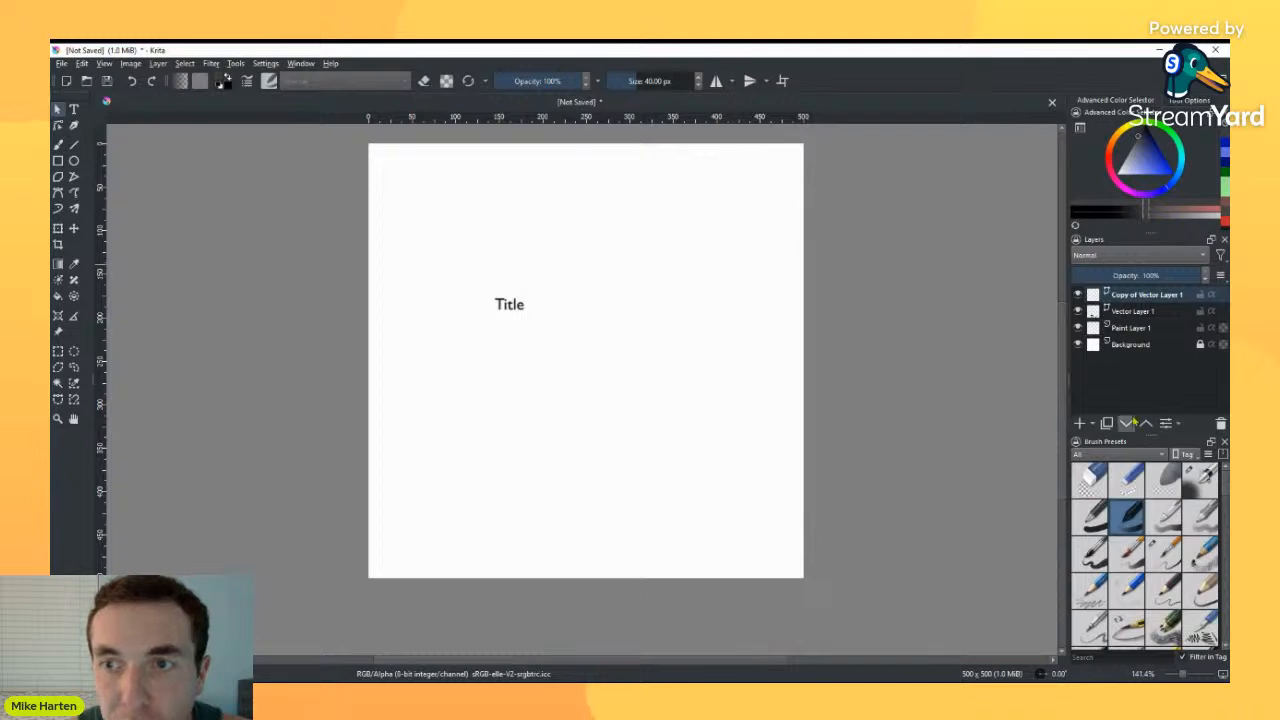
Step: Hide both vector layers and add a new paint layer at the top of the stack
left_click(1078, 295)
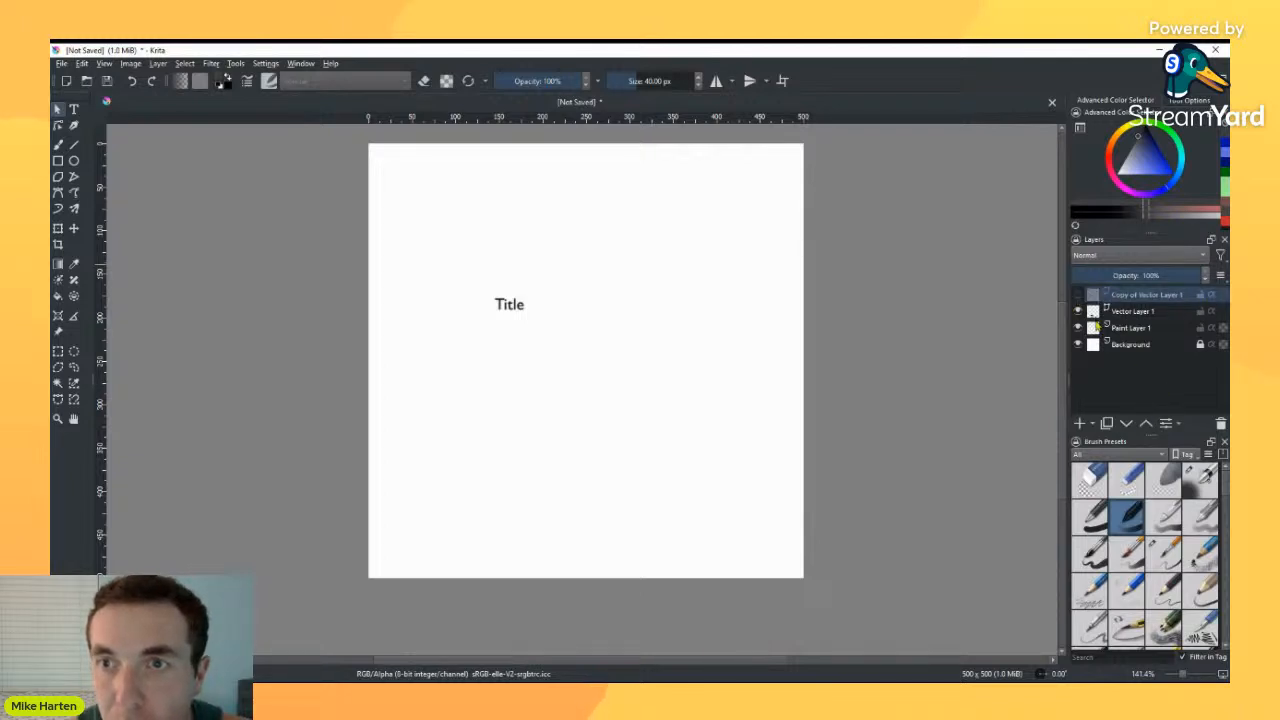
left_click(1078, 311)
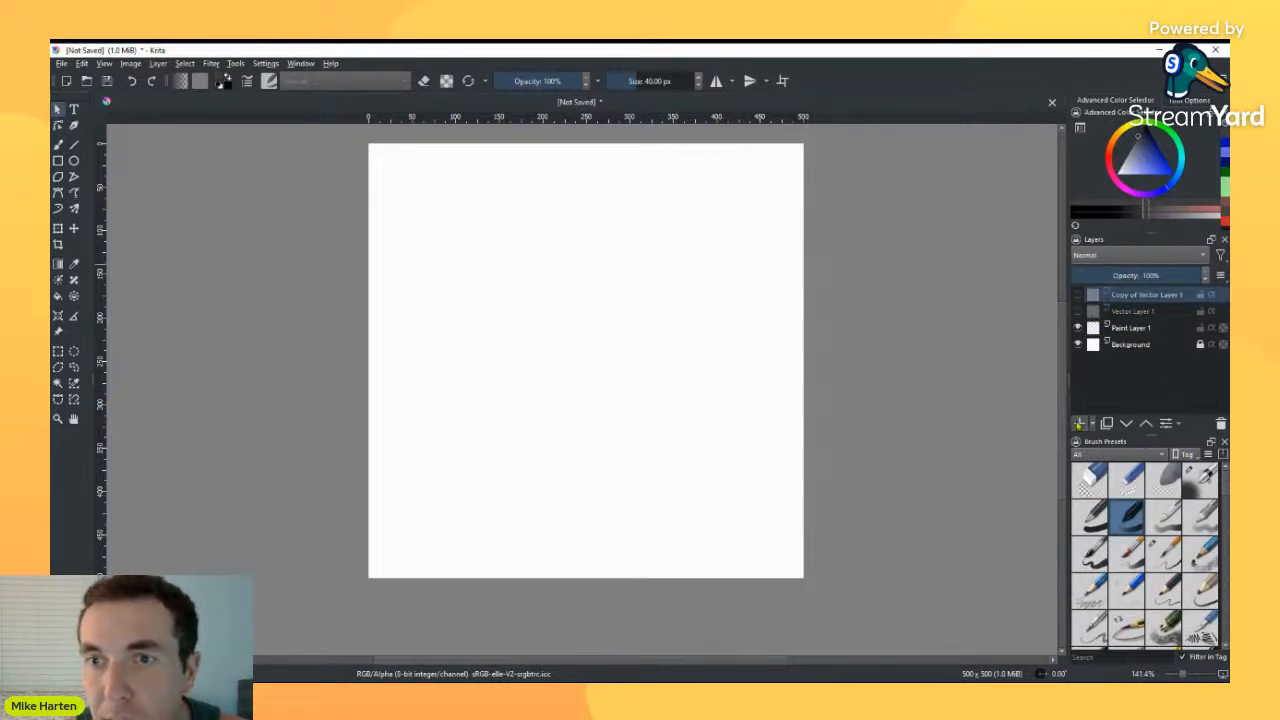
left_click(1079, 423)
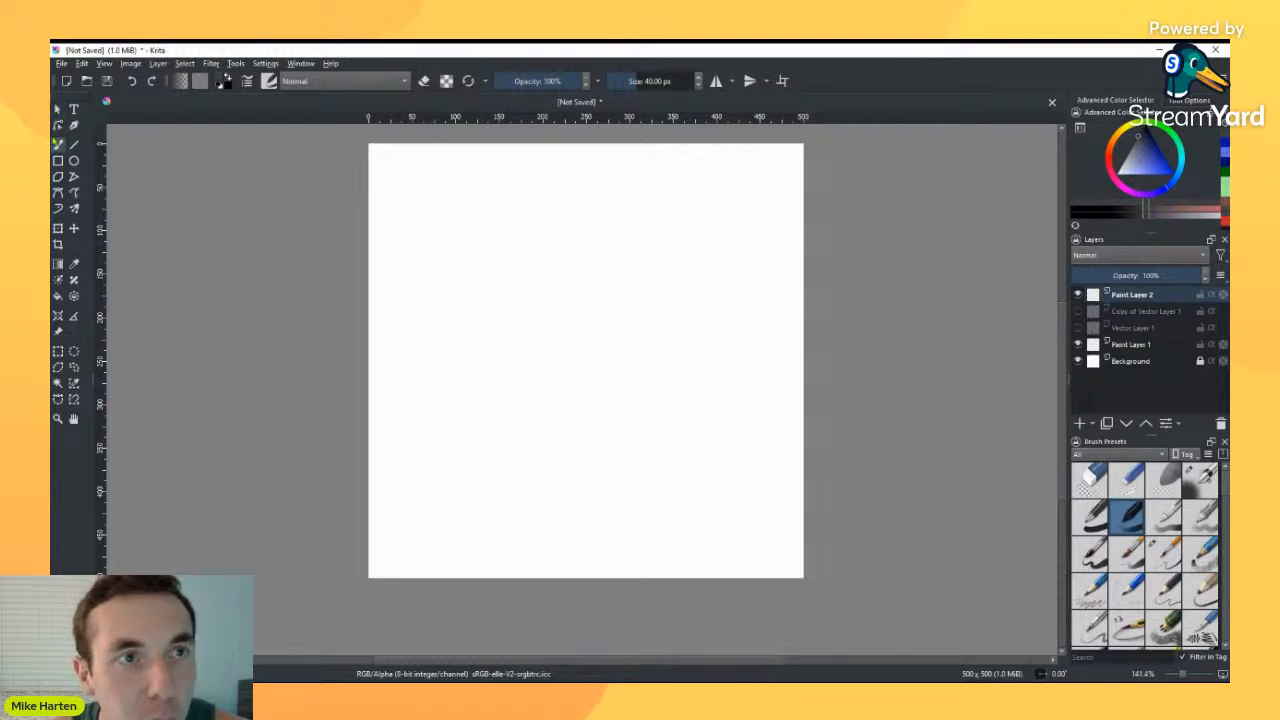
Step: Start opening an existing image and browse to the Downloads folder
left_click(58, 110)
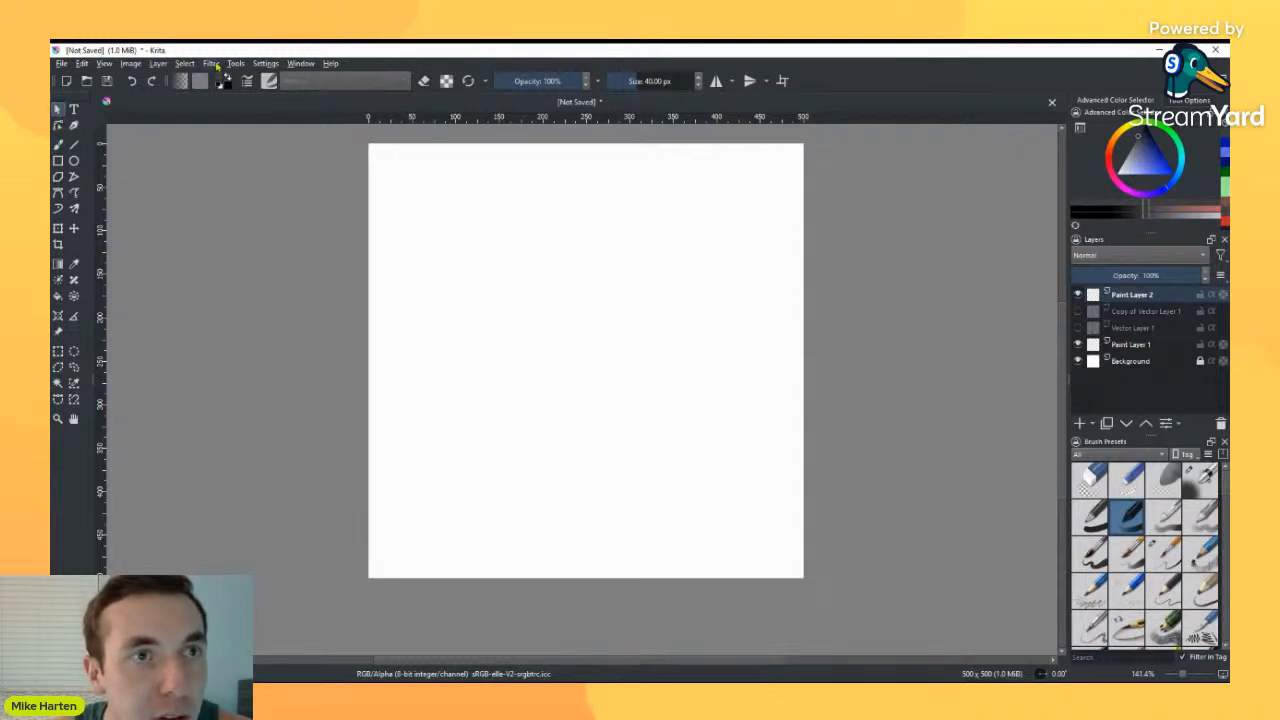
left_click(576, 221)
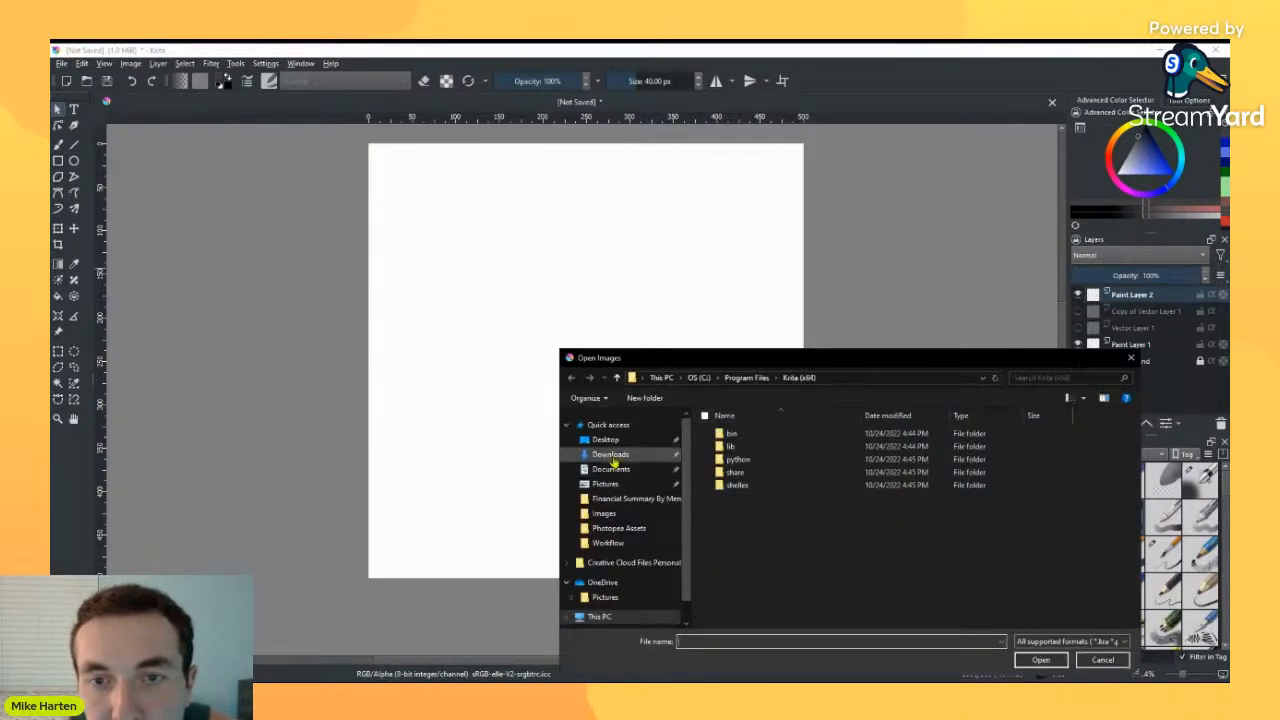
scroll(612, 465, "down", 3)
left_click(608, 469)
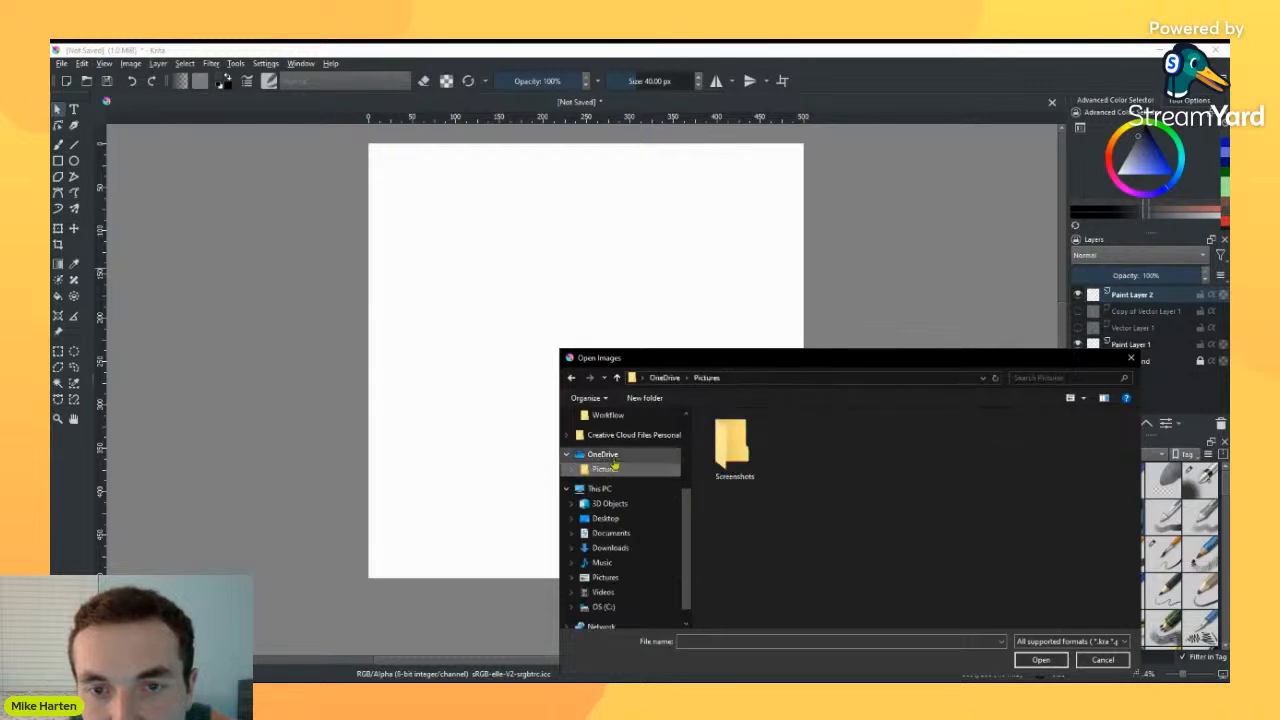
left_click(610, 547)
left_click_drag(808, 362, 614, 250)
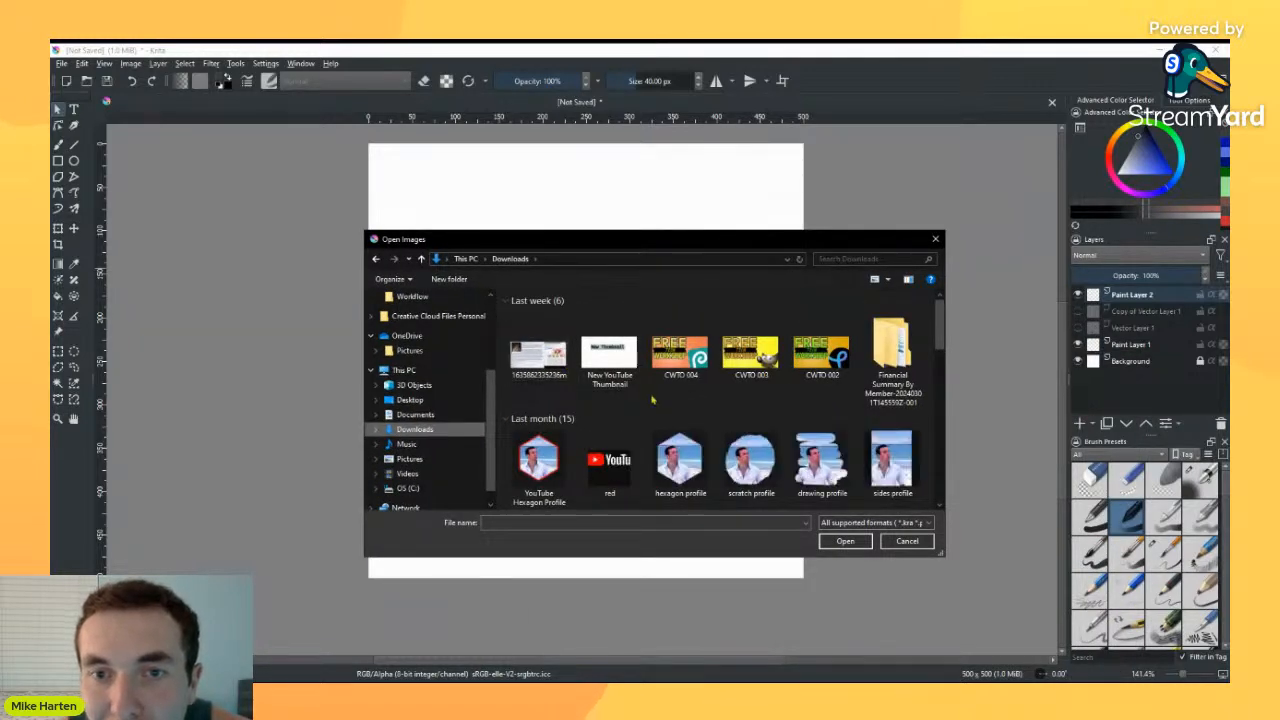
Step: Look through the images in the Downloads folder for a suitable picture to open
scroll(620, 403, "down", 2)
scroll(620, 403, "down", 10)
scroll(664, 427, "up", 1)
scroll(664, 427, "up", 3)
scroll(720, 440, "down", 10)
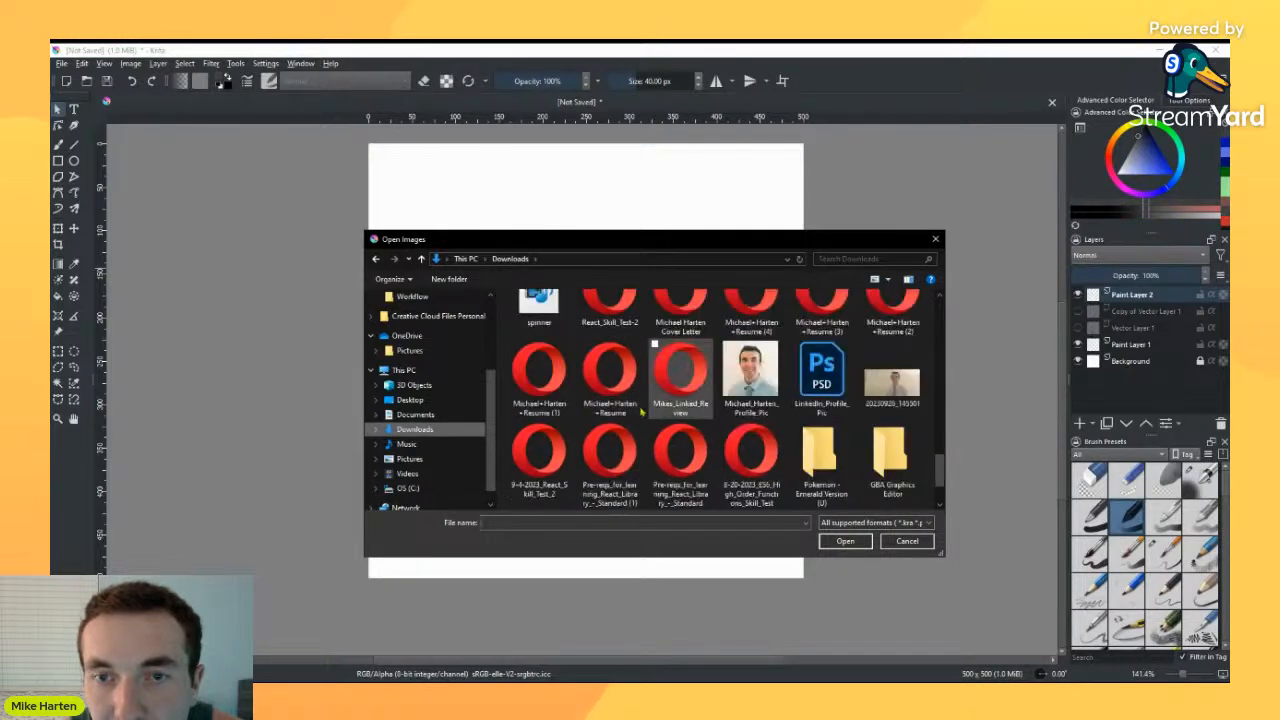
scroll(690, 425, "up", 6)
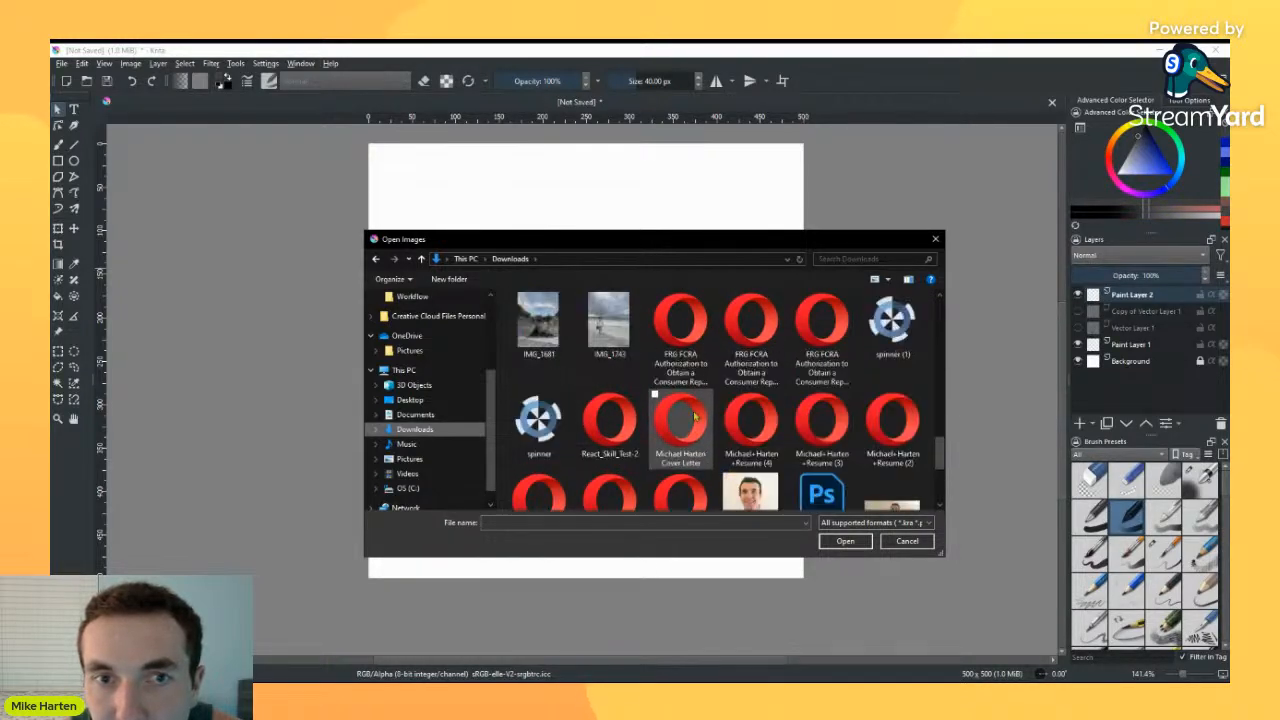
left_click(293, 676)
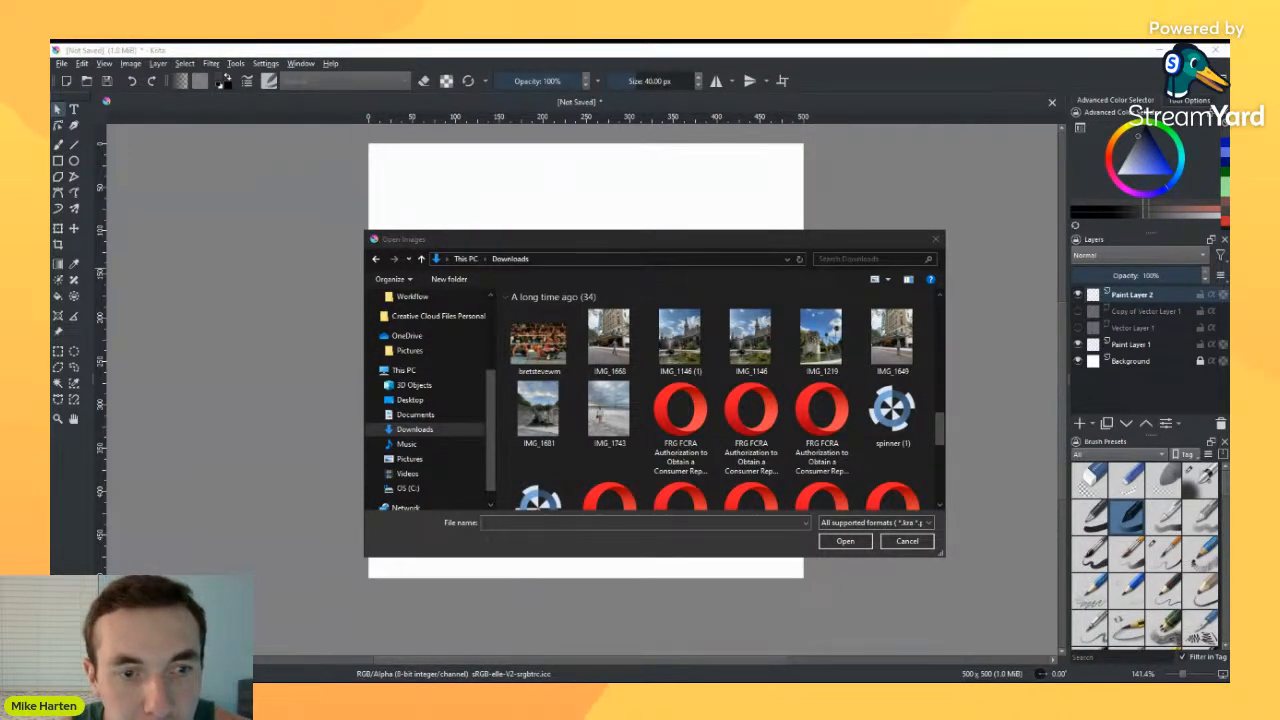
left_click(646, 434)
scroll(646, 434, "up", 10)
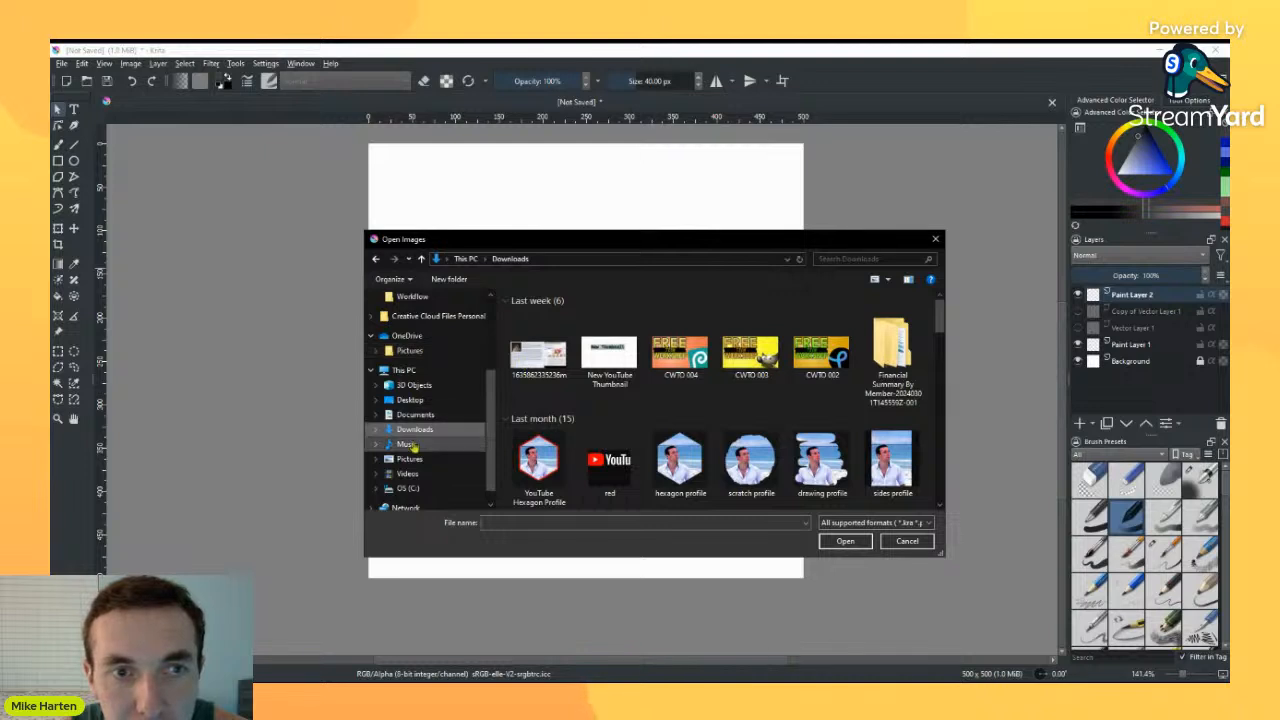
left_click(409, 458)
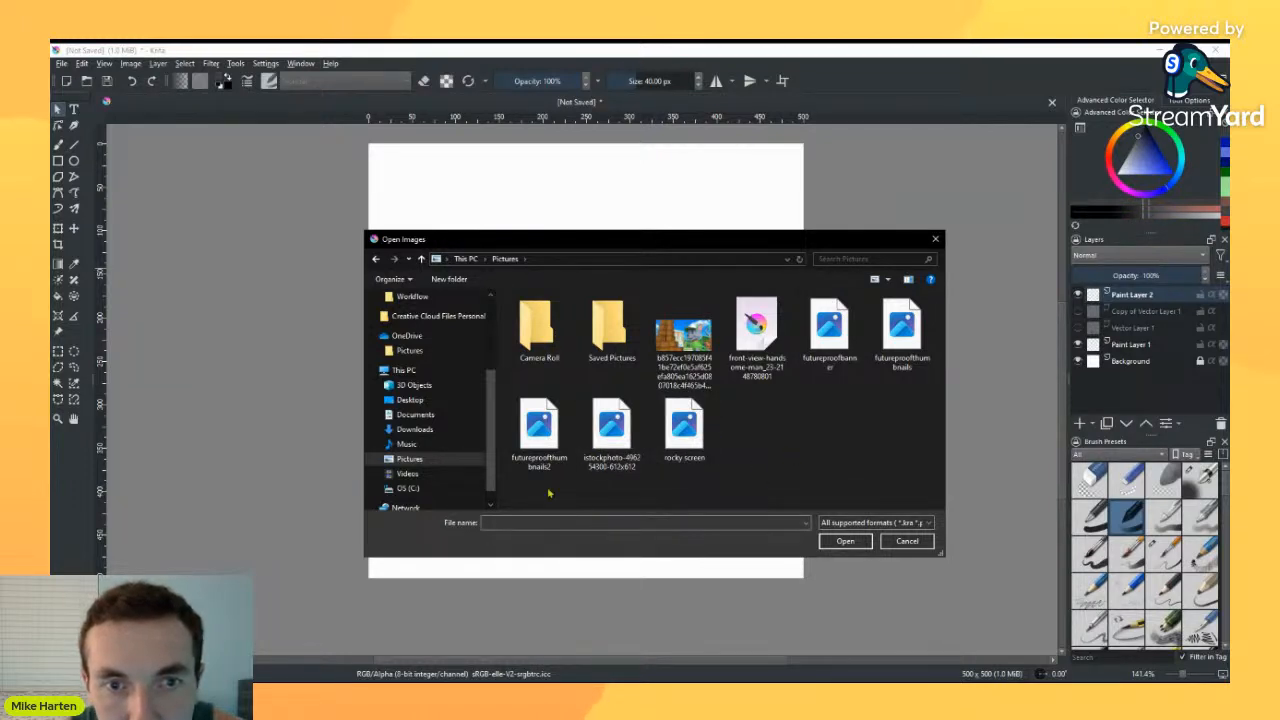
left_click(906, 540)
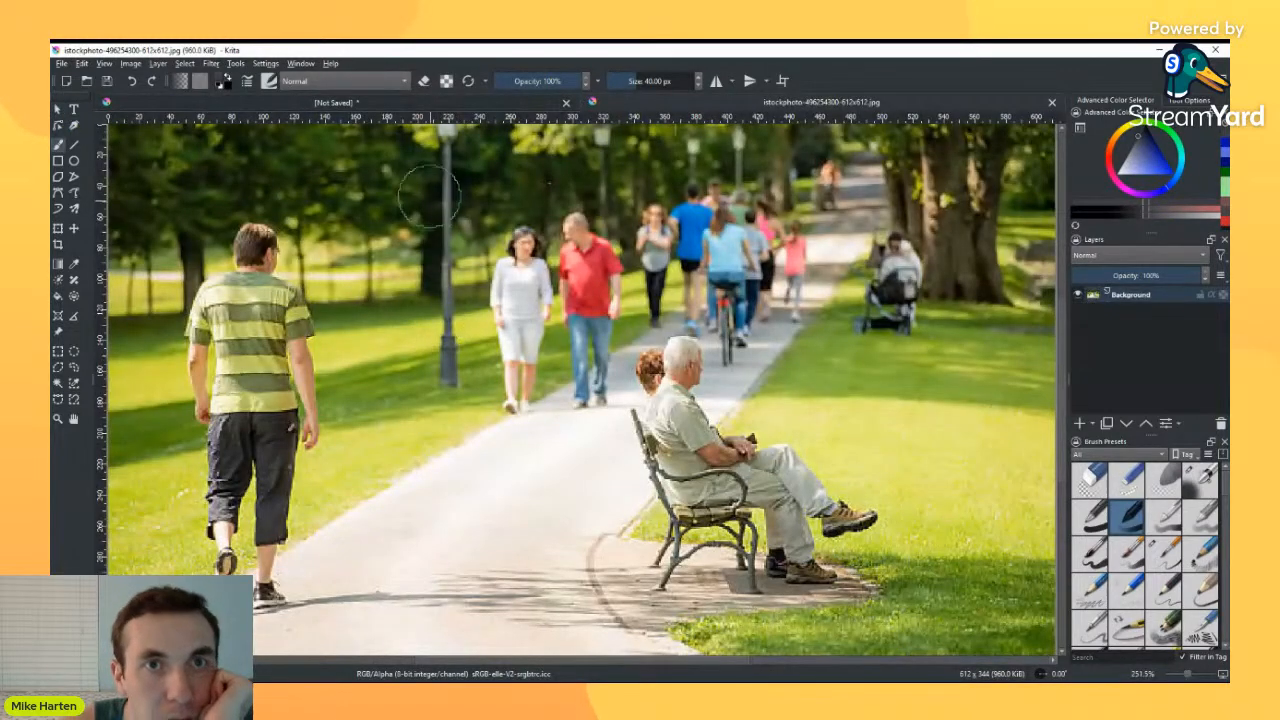
Step: Try to select the park photo with the Select Shapes tool
left_click(58, 109)
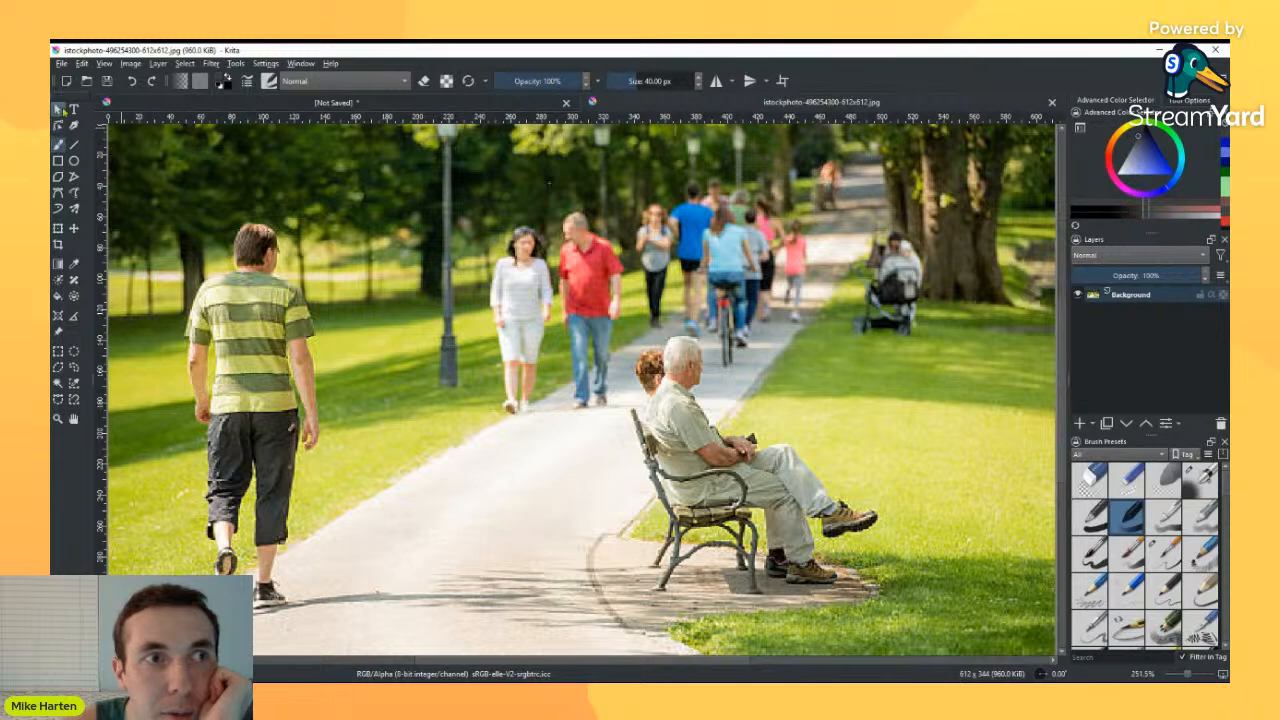
scroll(352, 258, "down", 3)
left_click(497, 261)
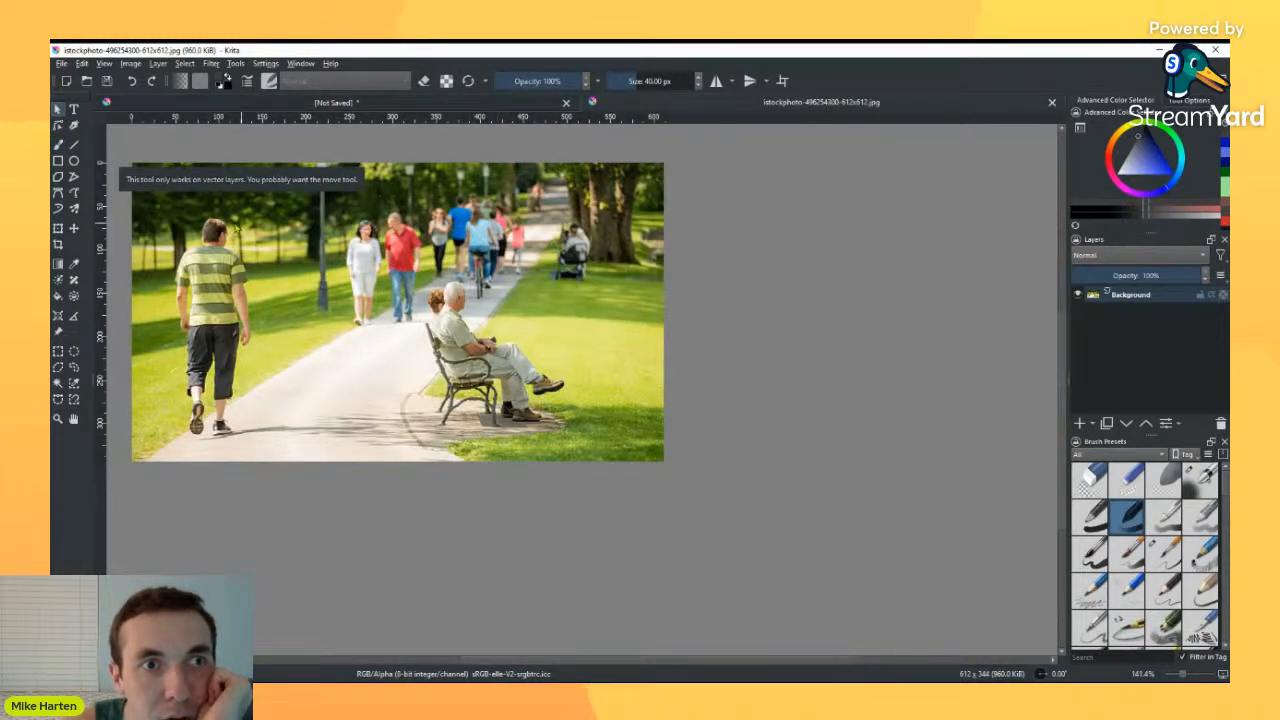
left_click(247, 206)
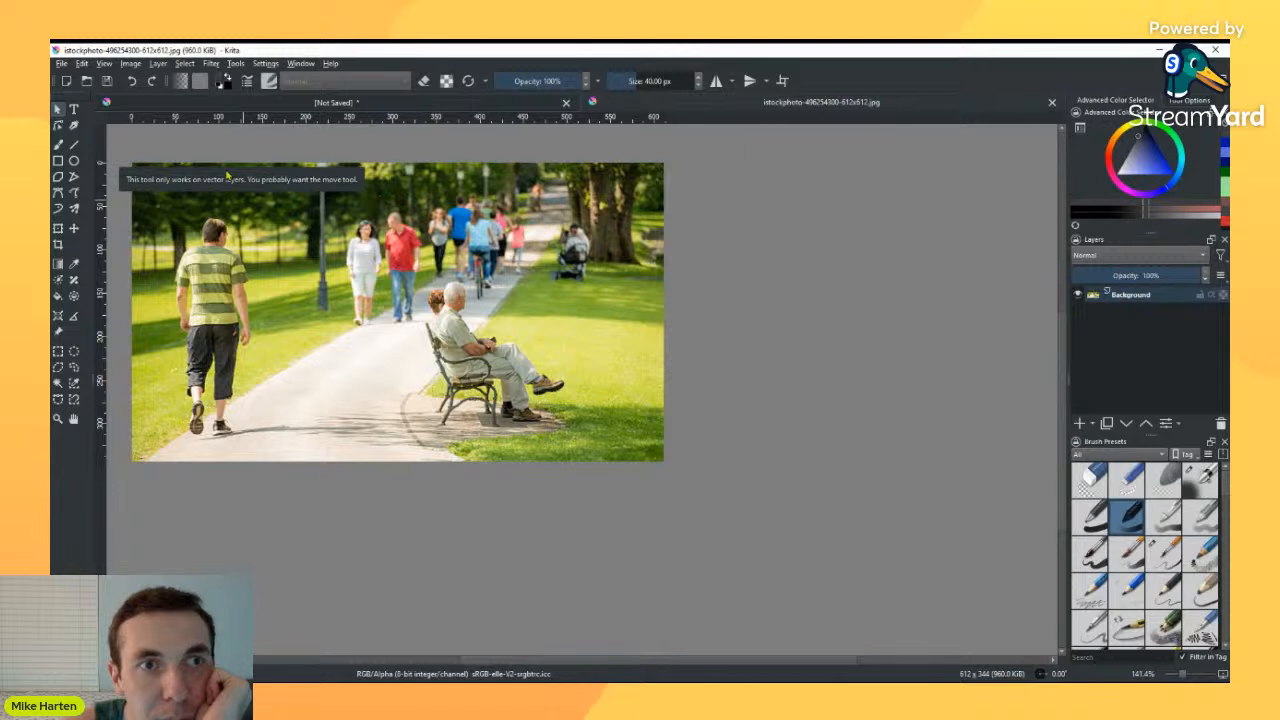
Step: Shift the park photo on its canvas with the Move tool, first down and right, then up and left
left_click(73, 125)
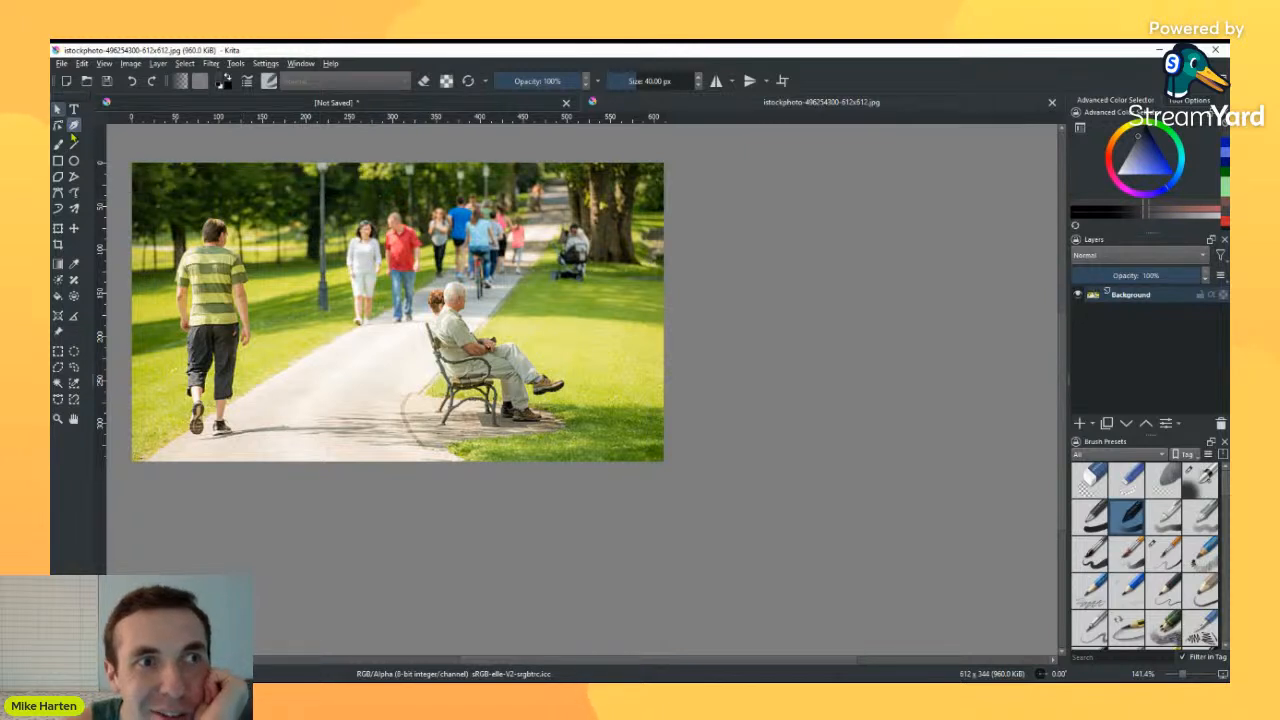
left_click(74, 228)
left_click_drag(438, 240, 423, 293)
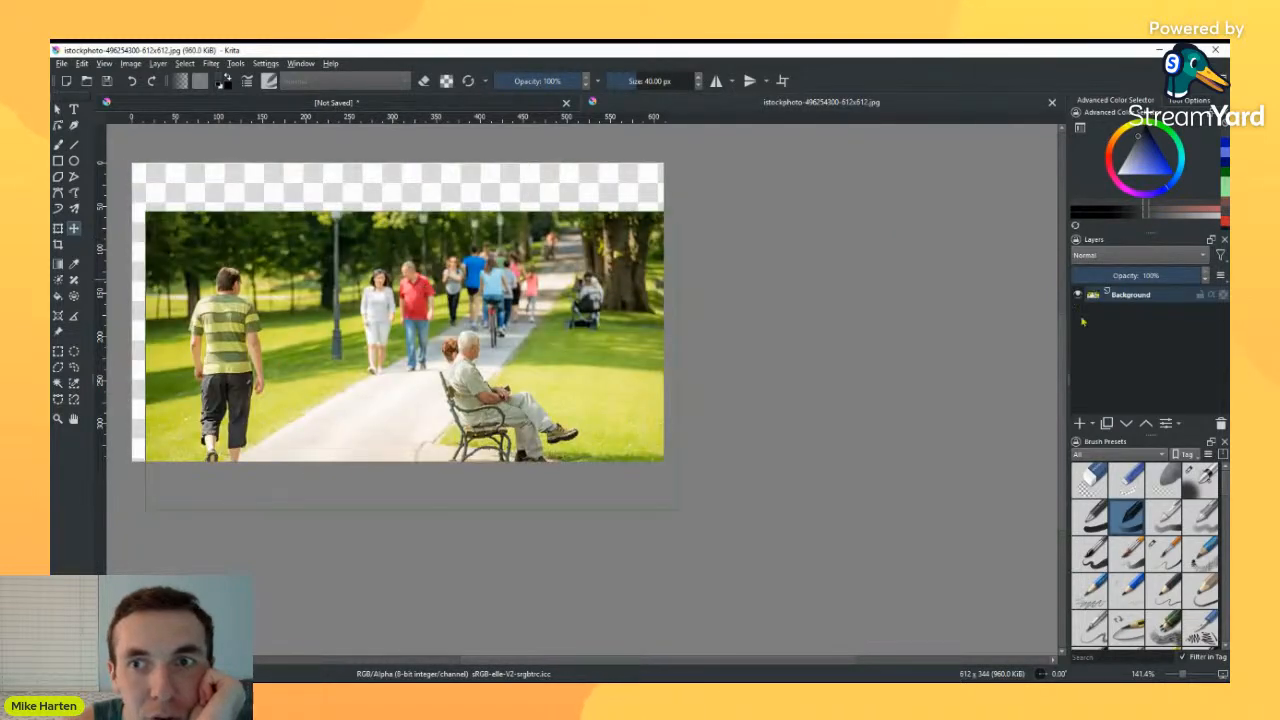
left_click(1201, 296)
left_click_drag(537, 323, 440, 168)
left_click(336, 108)
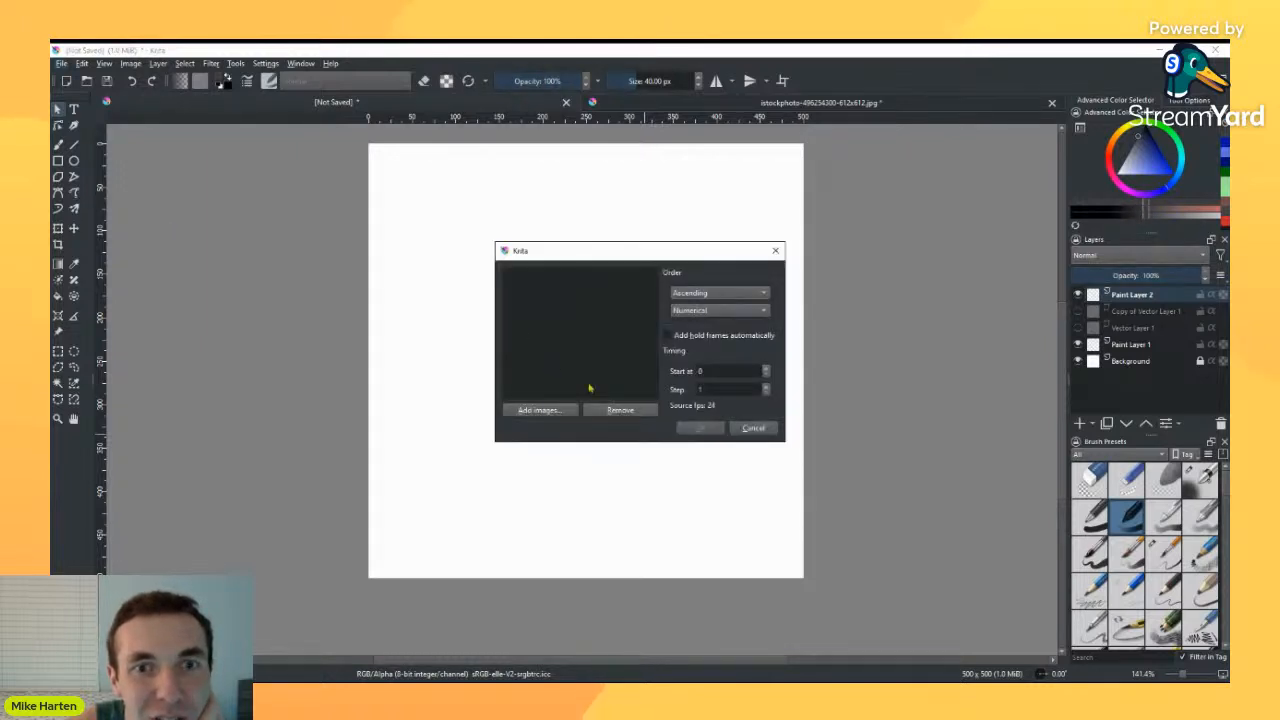
left_click(775, 251)
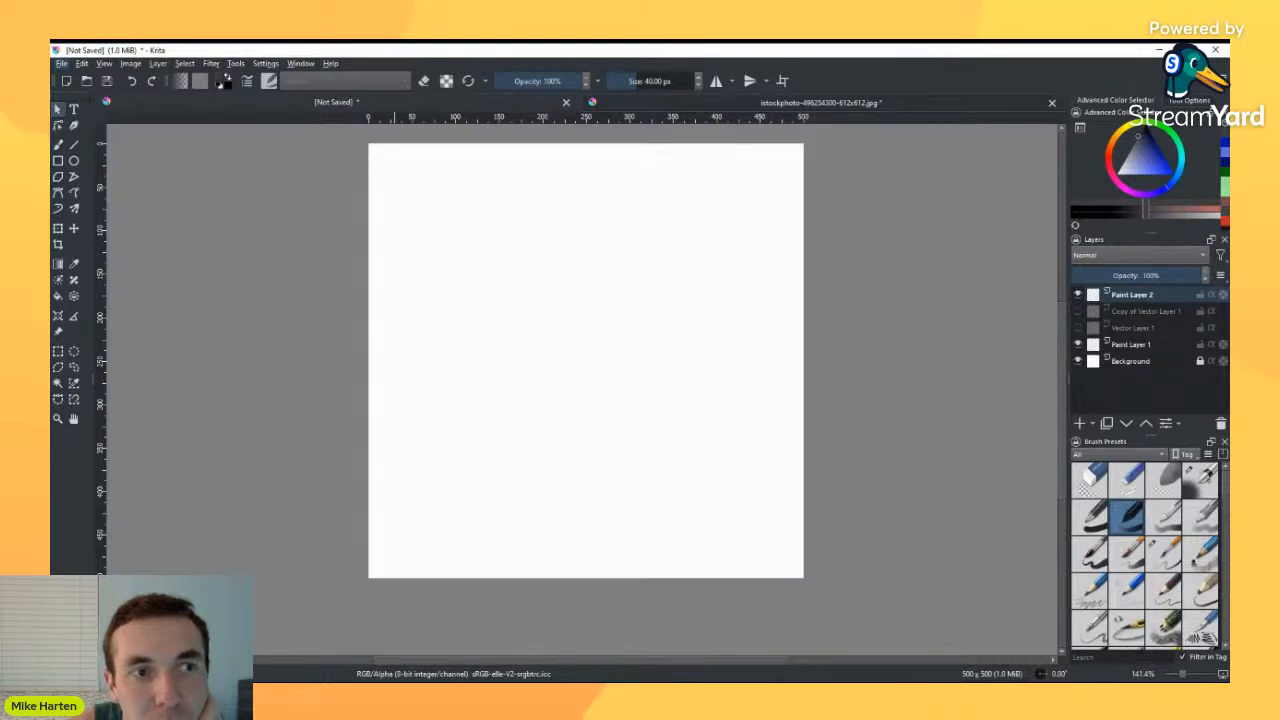
left_click(512, 381)
Step: Return to the photo document, move the photo left on its canvas, and add a new paint layer above it
left_click(655, 104)
left_click_drag(541, 230, 430, 240)
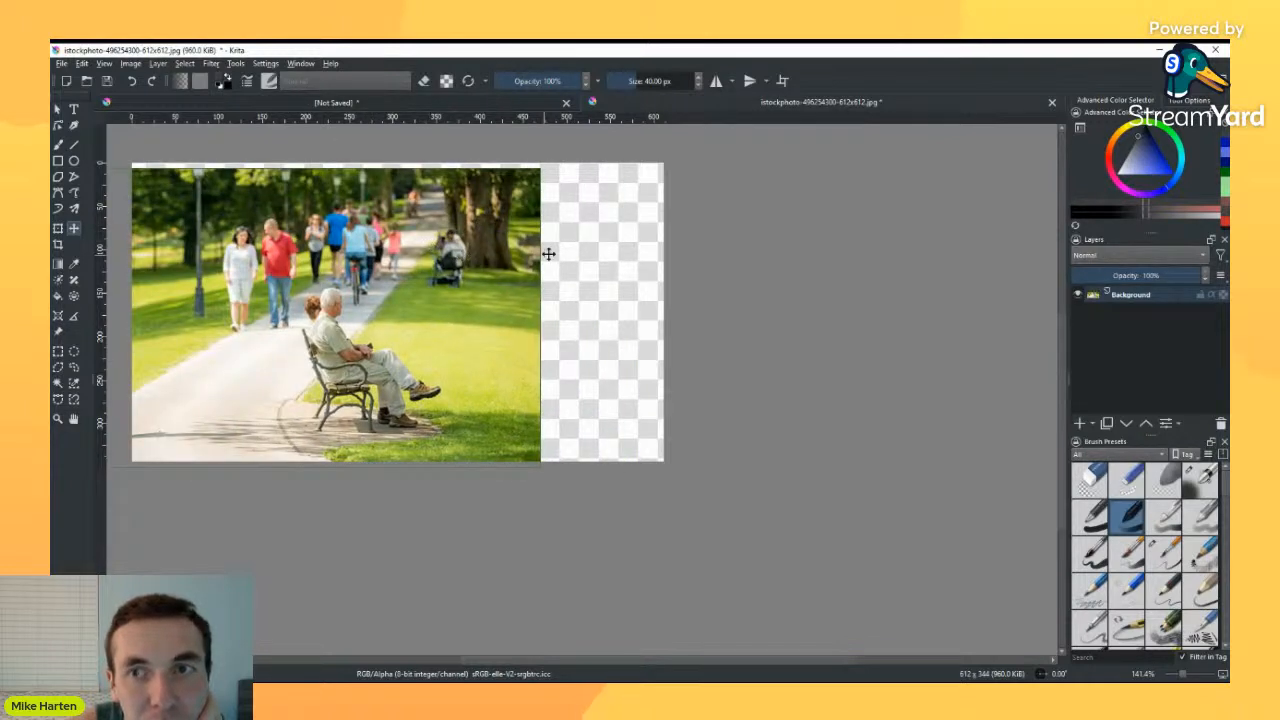
left_click(1079, 423)
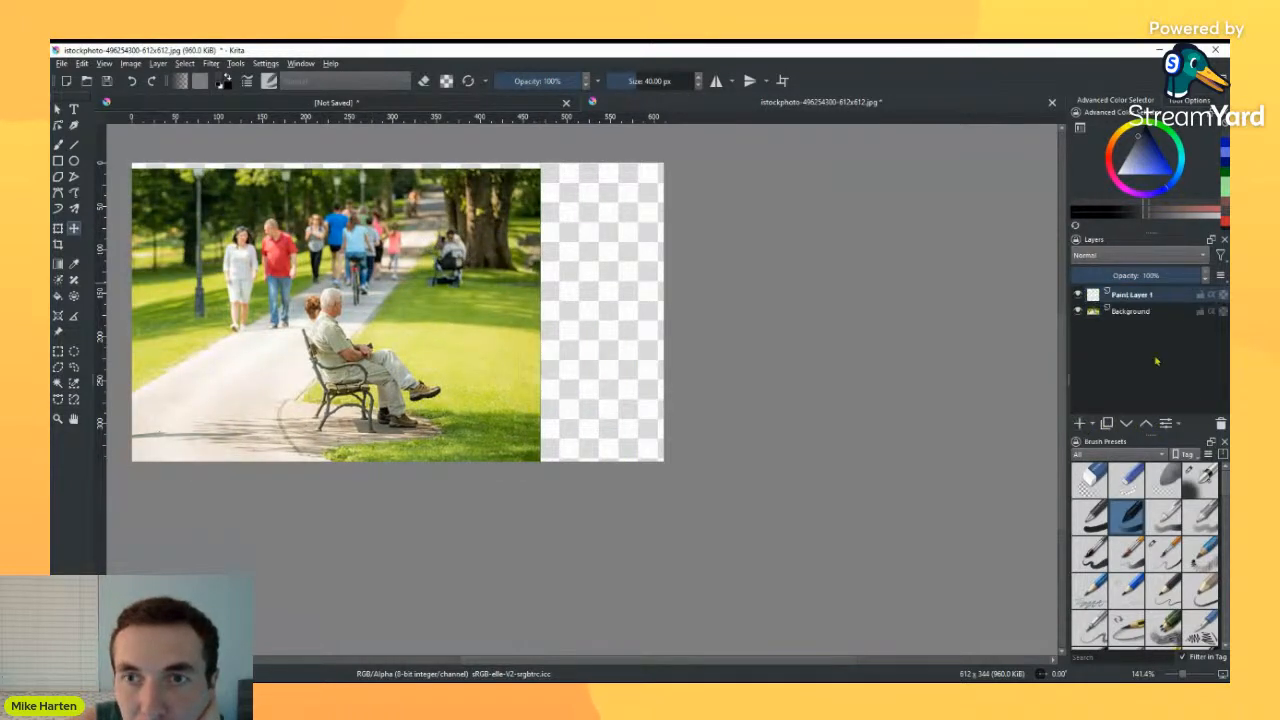
Step: Copy the photo's Background layer into the unsaved 500 × 500 document and try to select it with the Select Shapes tool
left_click(1127, 312)
left_click_drag(1125, 320, 600, 270)
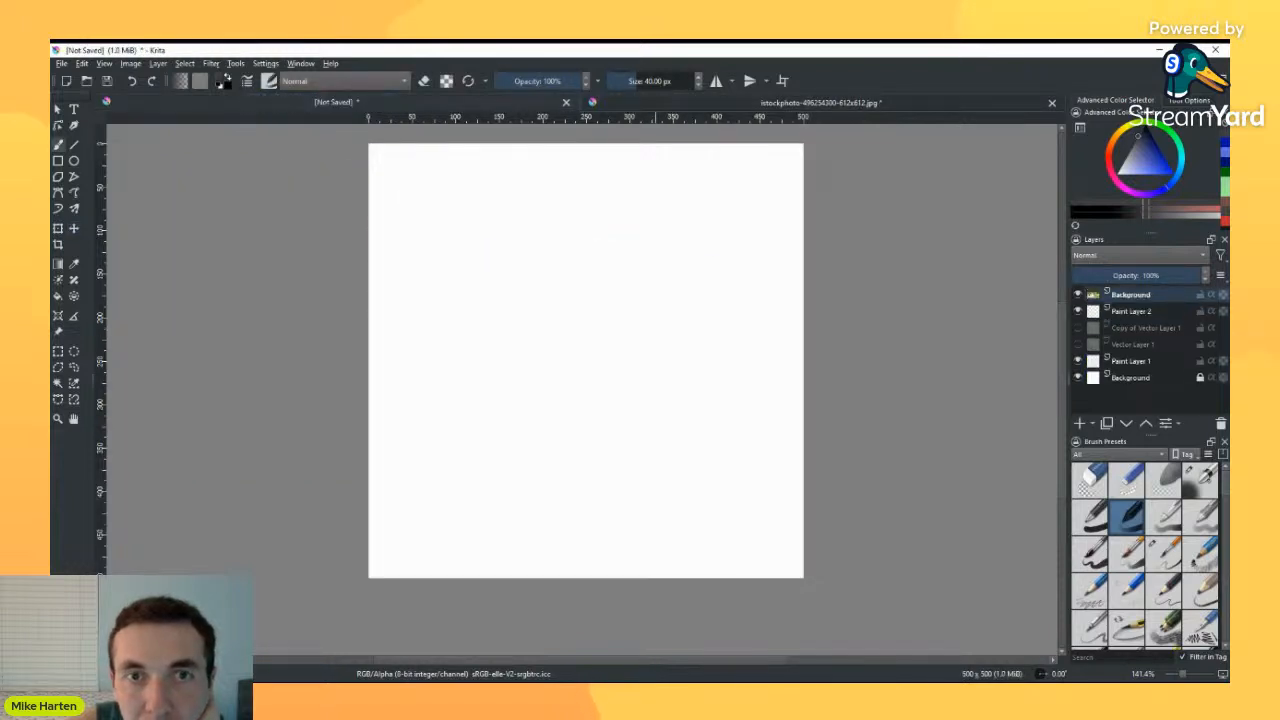
left_click(57, 108)
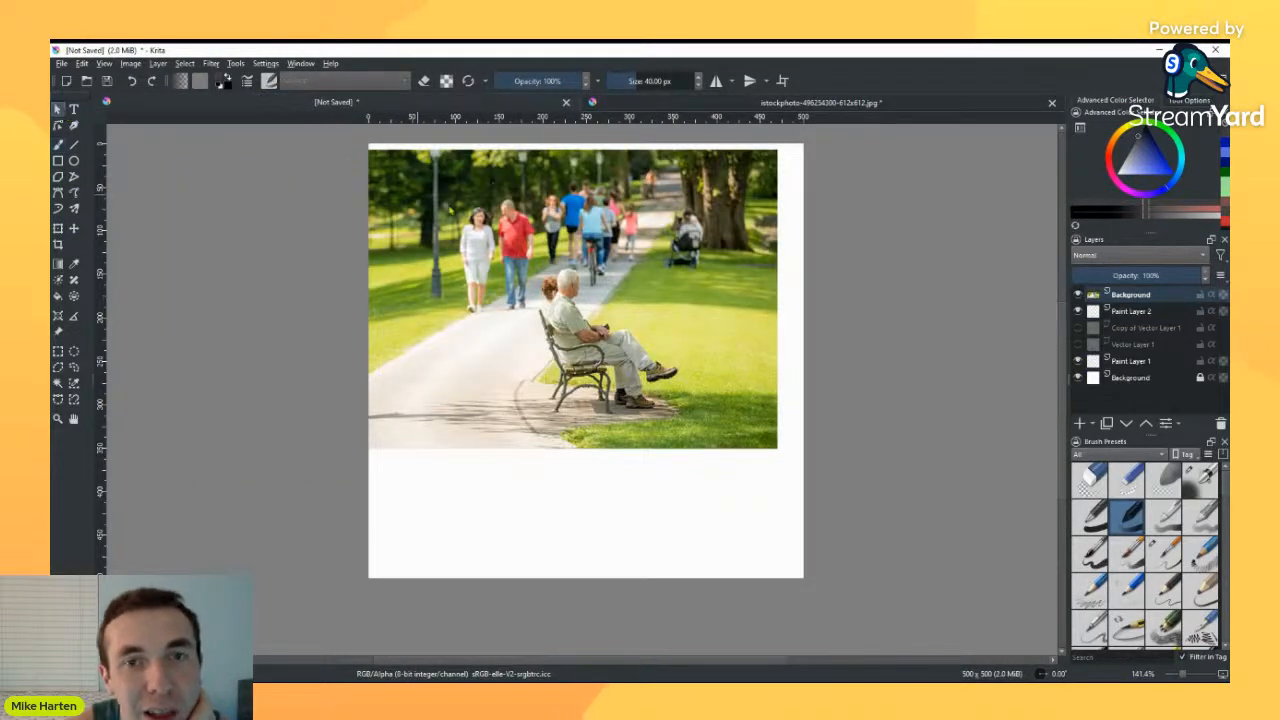
left_click(596, 312)
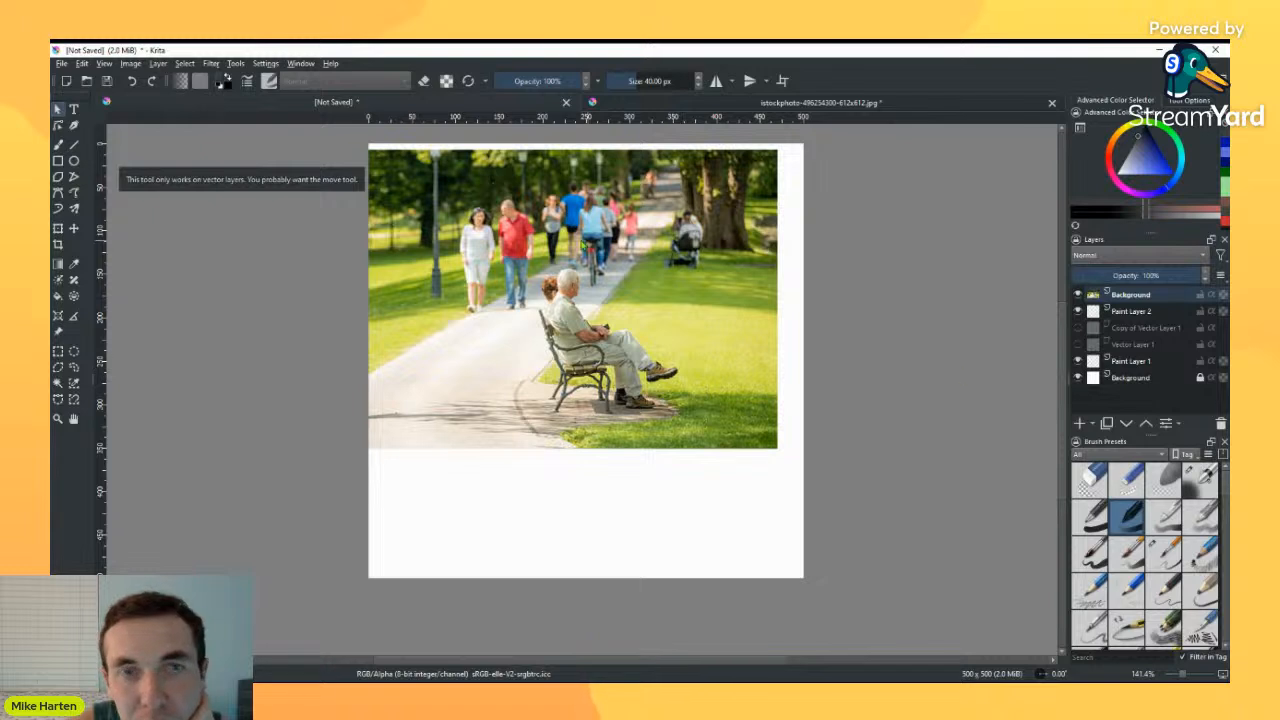
Step: Move the park photo toward the canvas centre, scale it down to fit inside, and try selecting it with the Select Shapes tool
left_click(73, 228)
left_click_drag(536, 221, 617, 268)
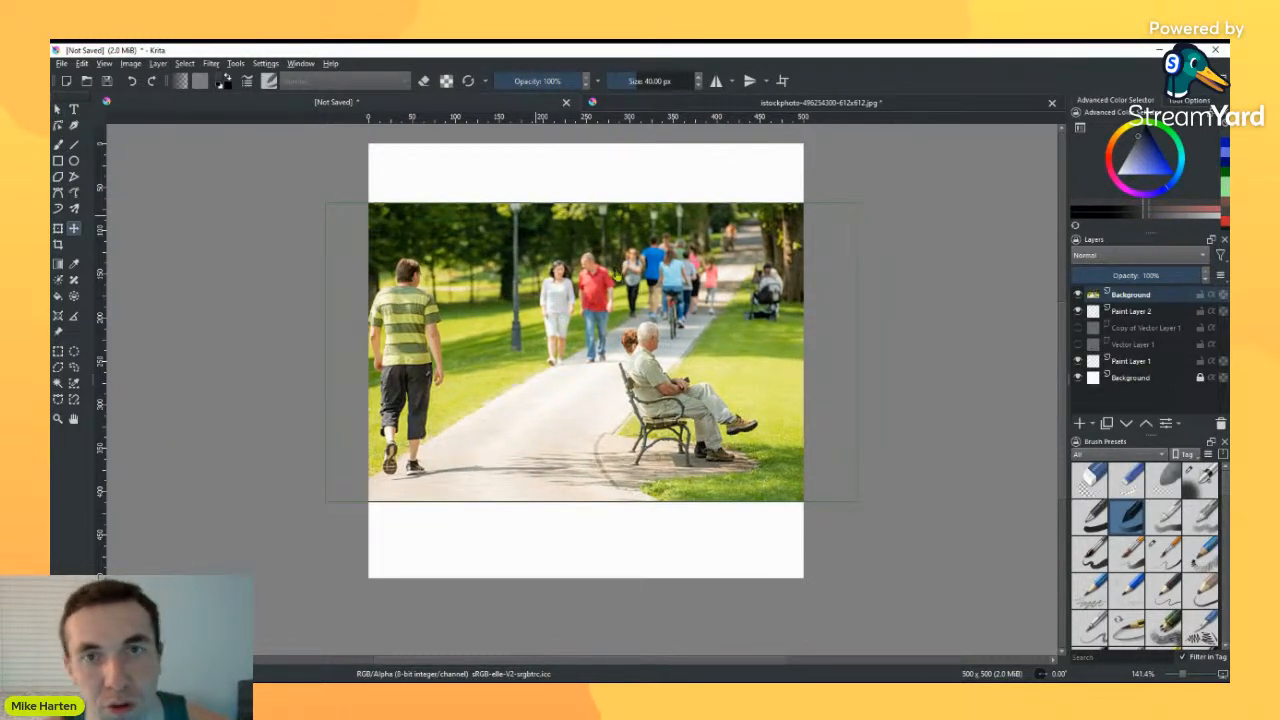
key("ctrl+t")
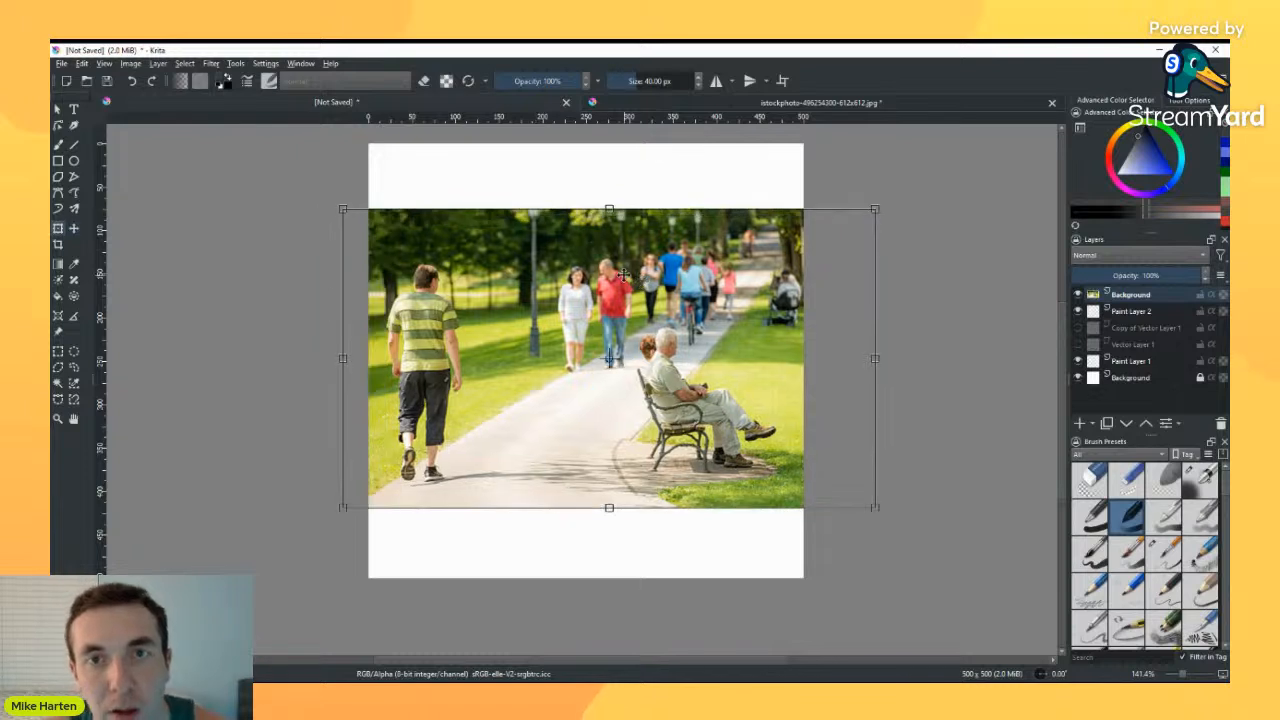
left_click_drag(344, 209, 517, 283)
left_click_drag(676, 380, 576, 338)
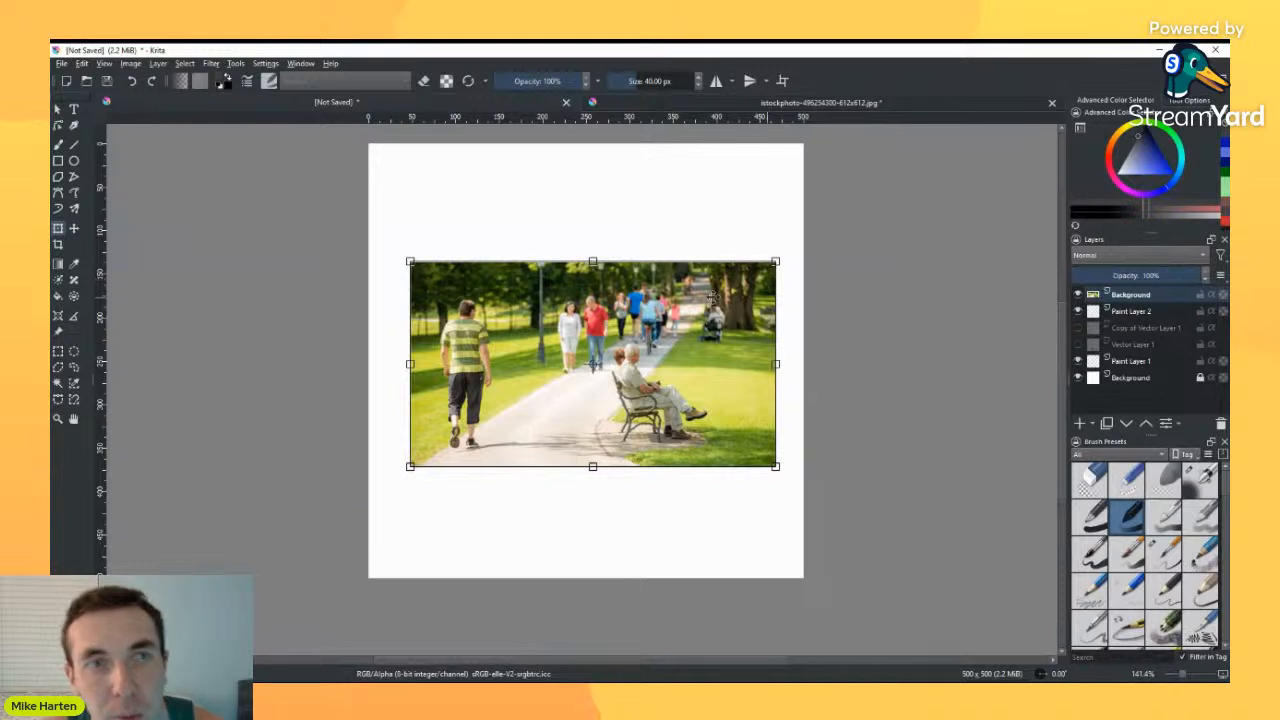
left_click(58, 110)
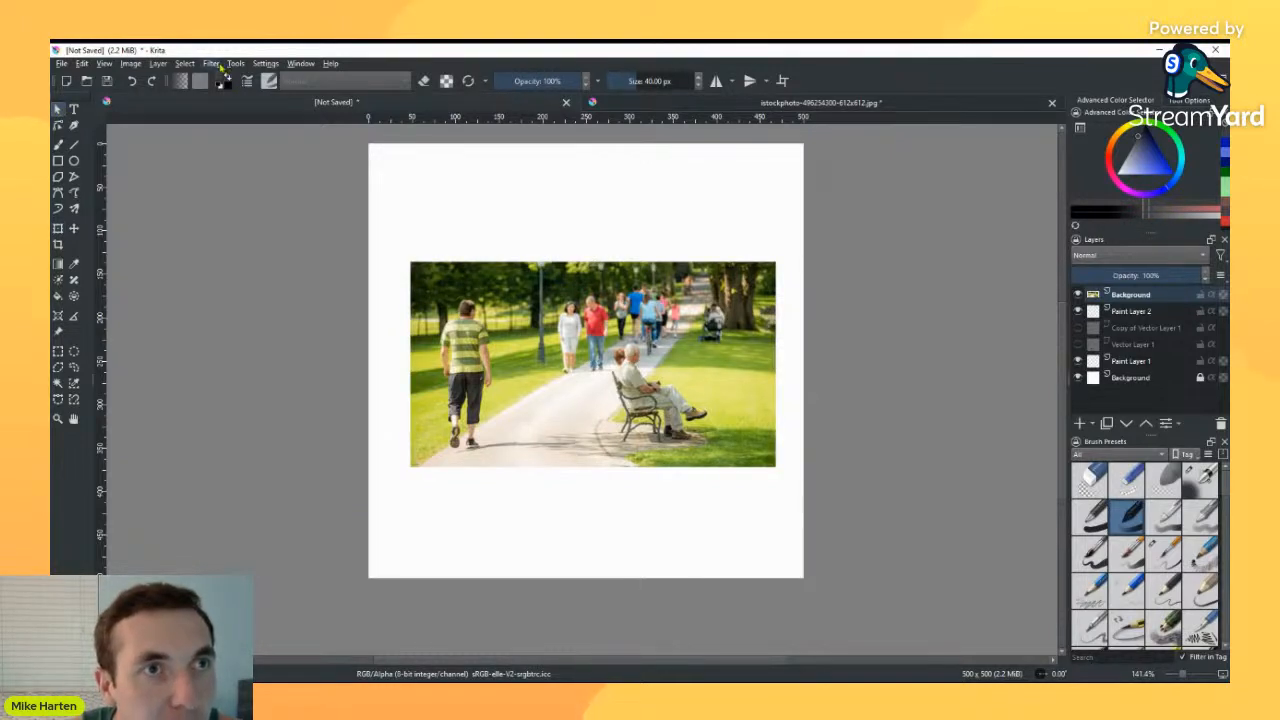
left_click(550, 312)
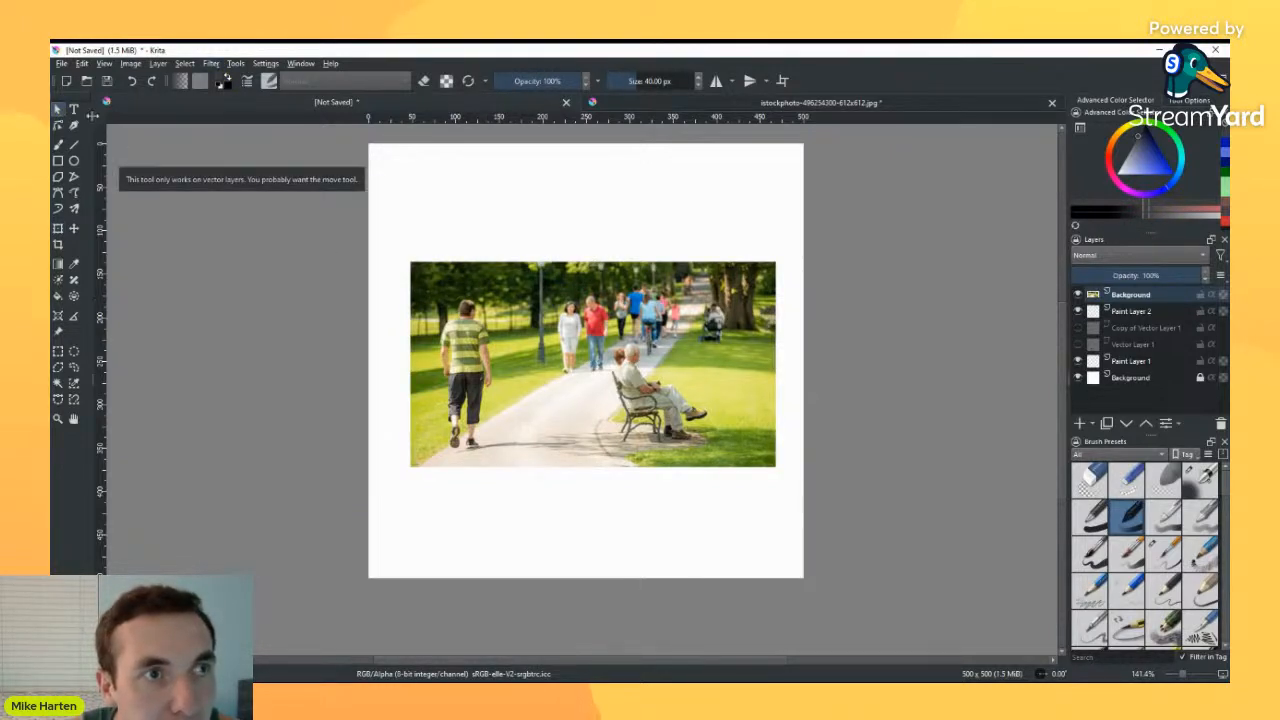
Step: Enlarge and reposition the park photo until it covers the whole canvas, with the man in the striped shirt fully in frame
key("ctrl+t")
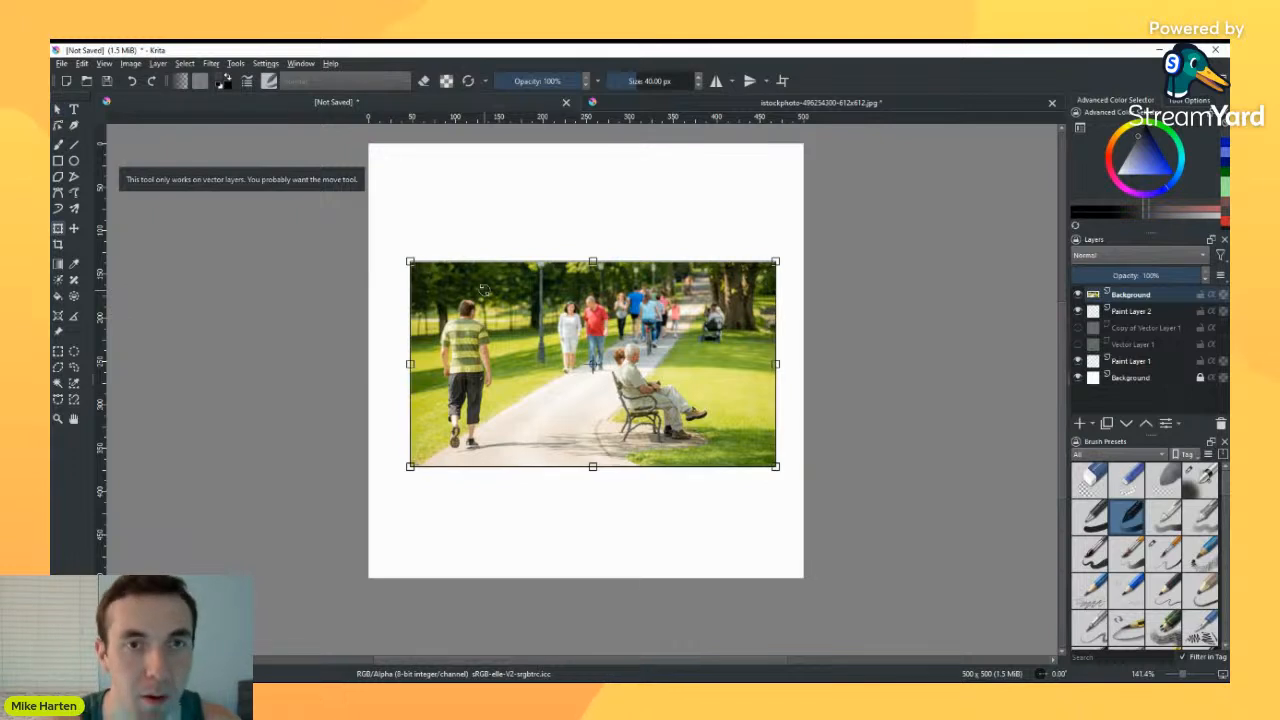
left_click_drag(410, 261, 54, 47)
left_click_drag(548, 360, 765, 459)
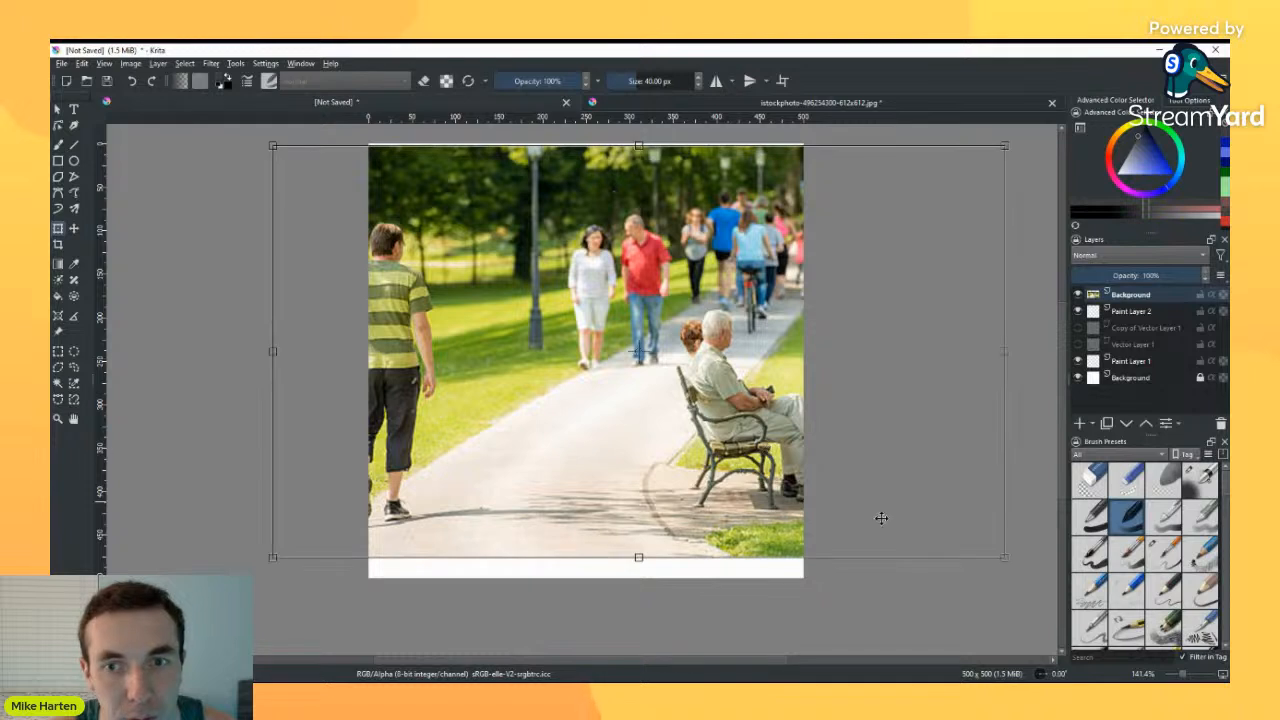
left_click_drag(1005, 558, 1067, 602)
left_click_drag(708, 417, 729, 397)
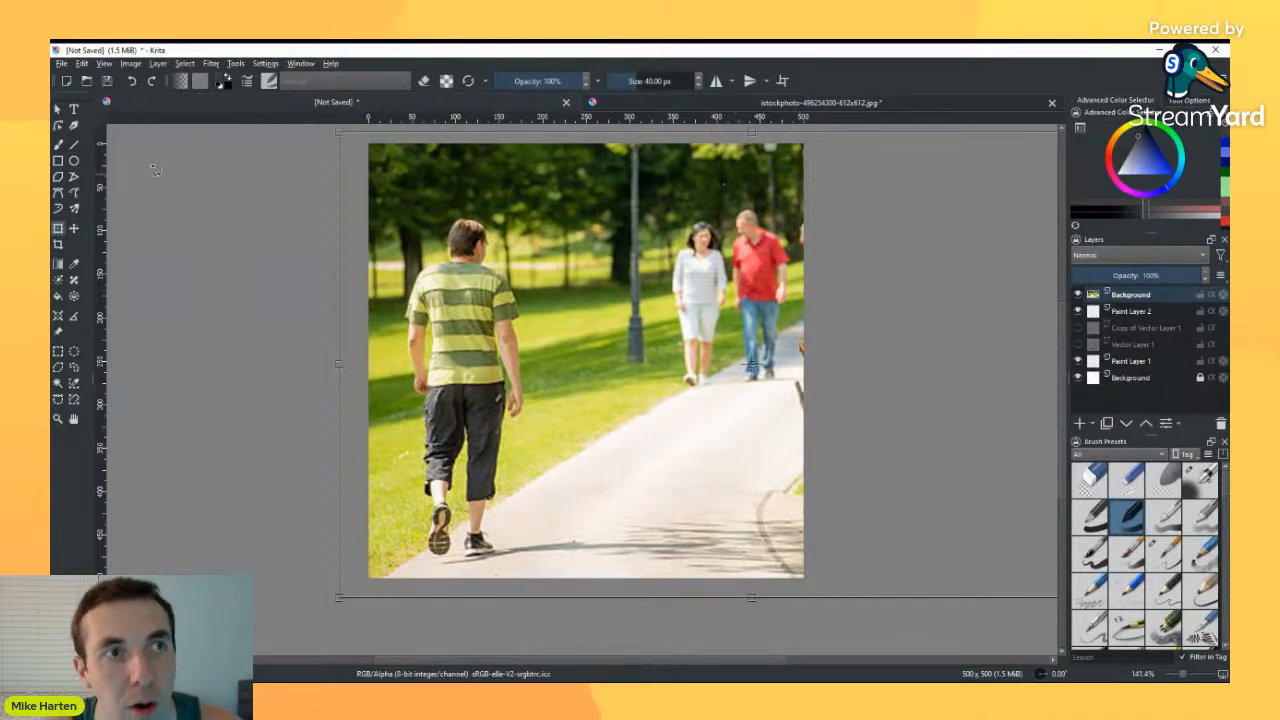
left_click(57, 109)
left_click(73, 228)
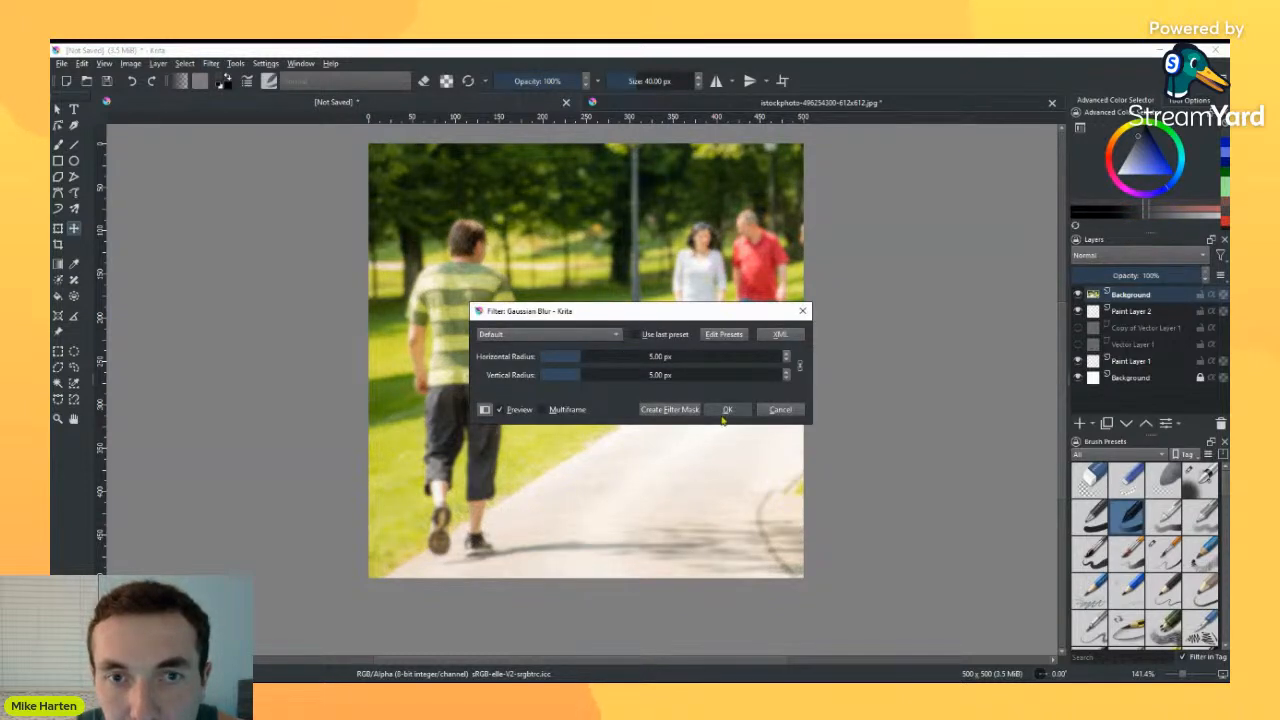
Step: Apply a Gaussian Blur with 5 px horizontal and vertical radii to the photo, and undo it
left_click(726, 410)
key("ctrl+z")
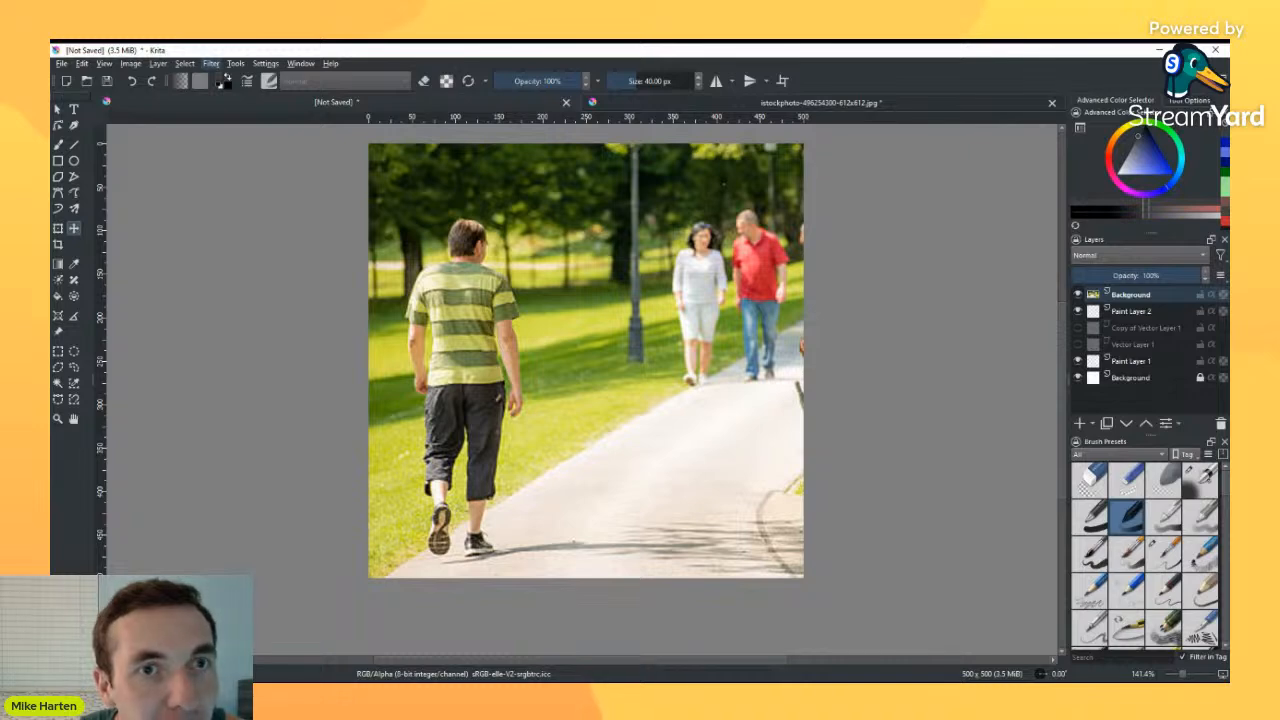
Step: Preview Emboss with Variable Depth at depth 30 without applying it, and try another emboss filter on the photo before undoing it
left_click(506, 179)
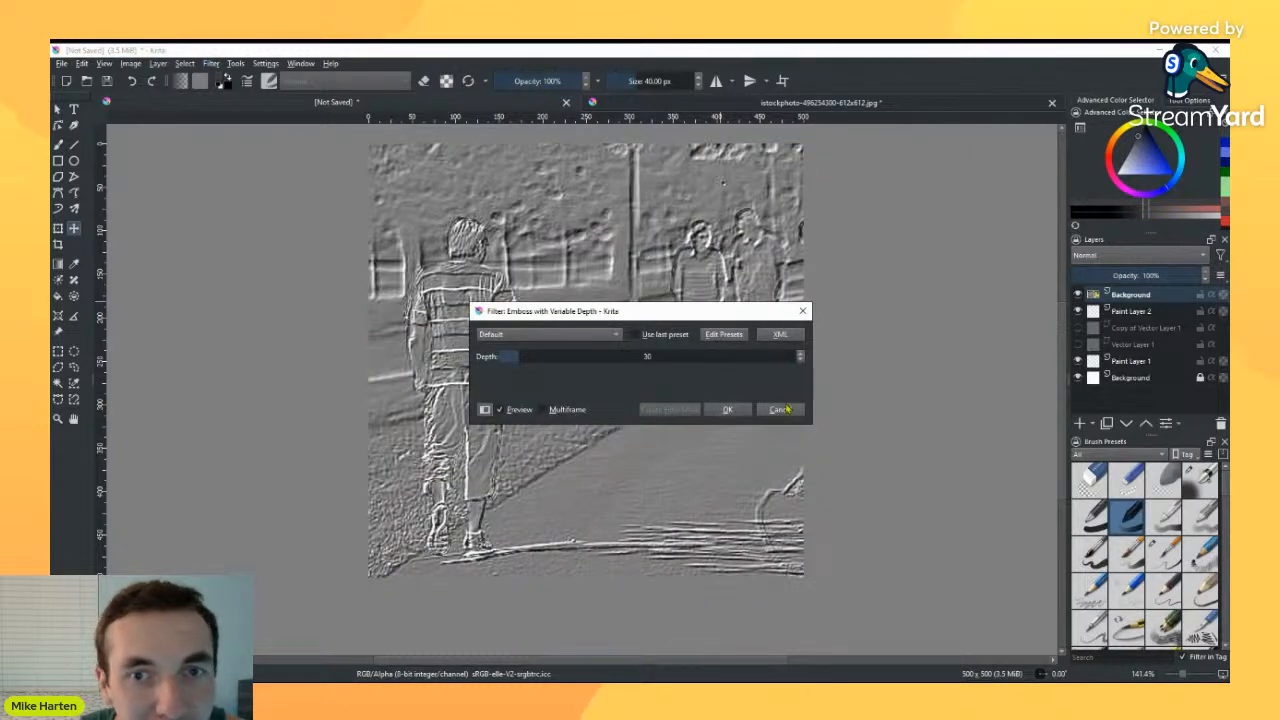
key("Escape")
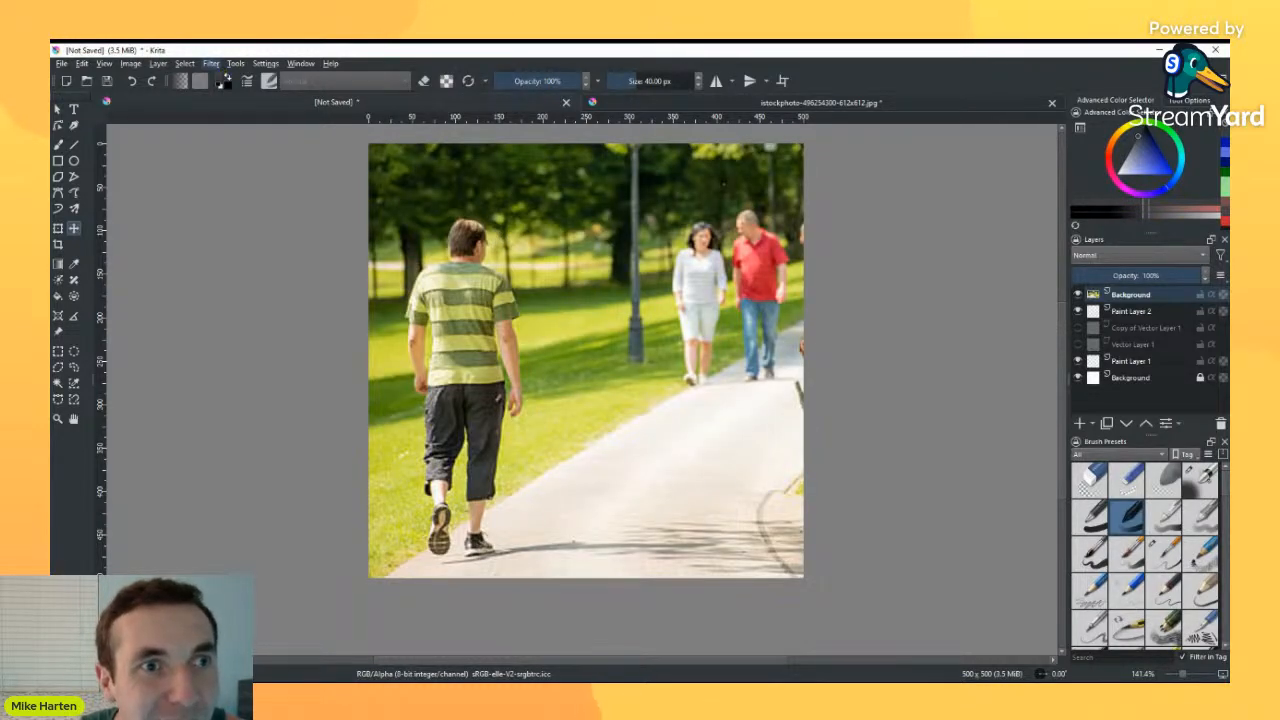
left_click(477, 191)
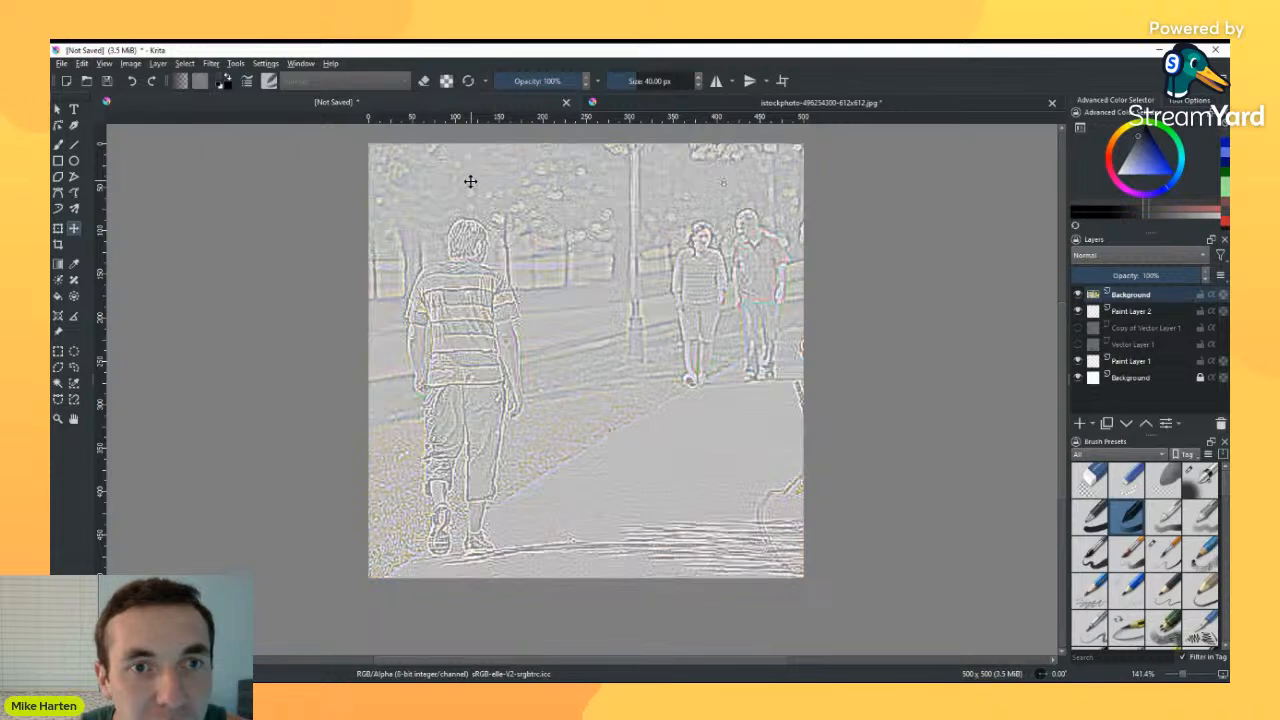
key("ctrl+z")
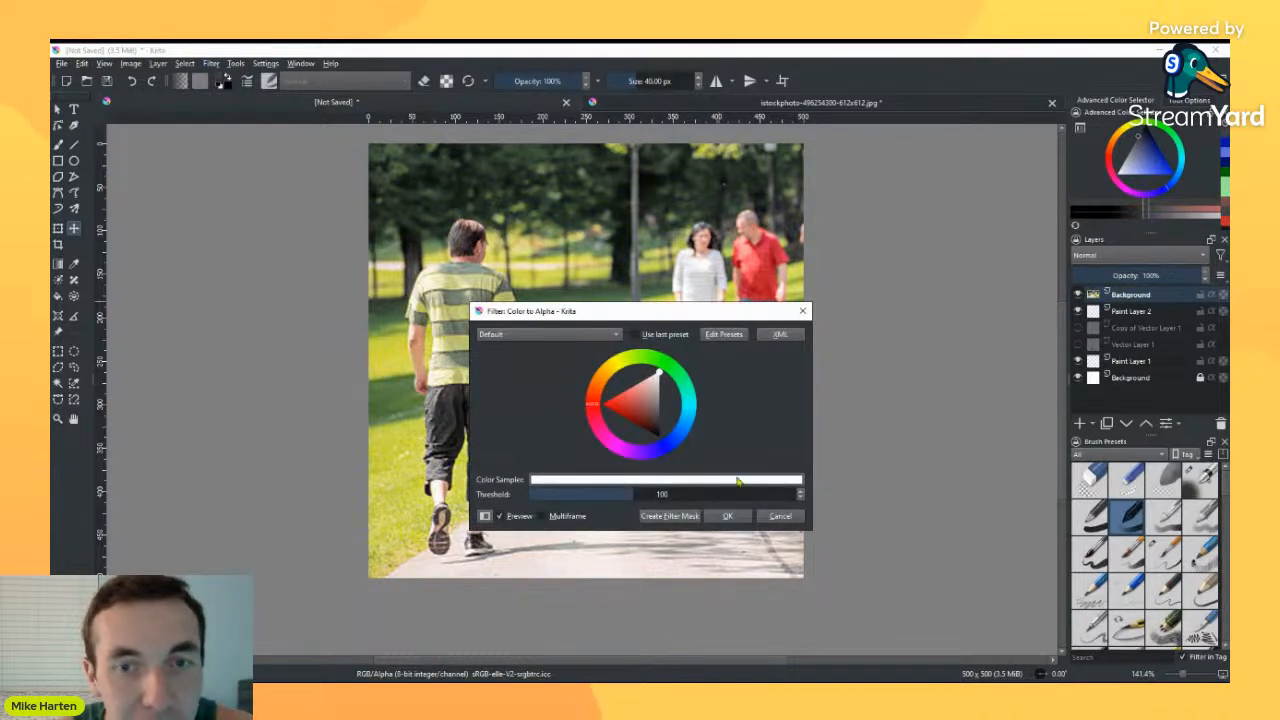
Step: Preview the Color to Alpha filter with threshold 160 and an orange and a green colour, and discard it
left_click_drag(628, 312, 847, 323)
mouse_move(848, 416)
left_mouse_down()
mouse_move(880, 458)
mouse_move(828, 405)
left_mouse_up()
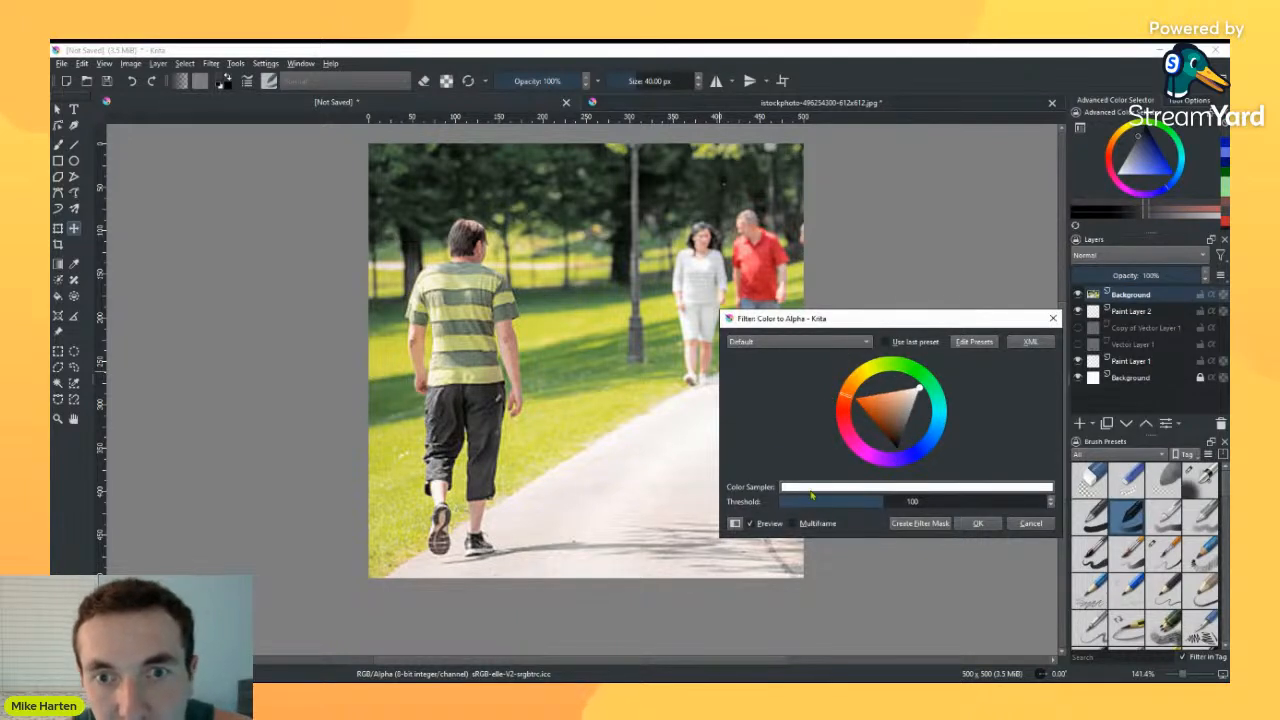
left_click_drag(897, 498, 946, 499)
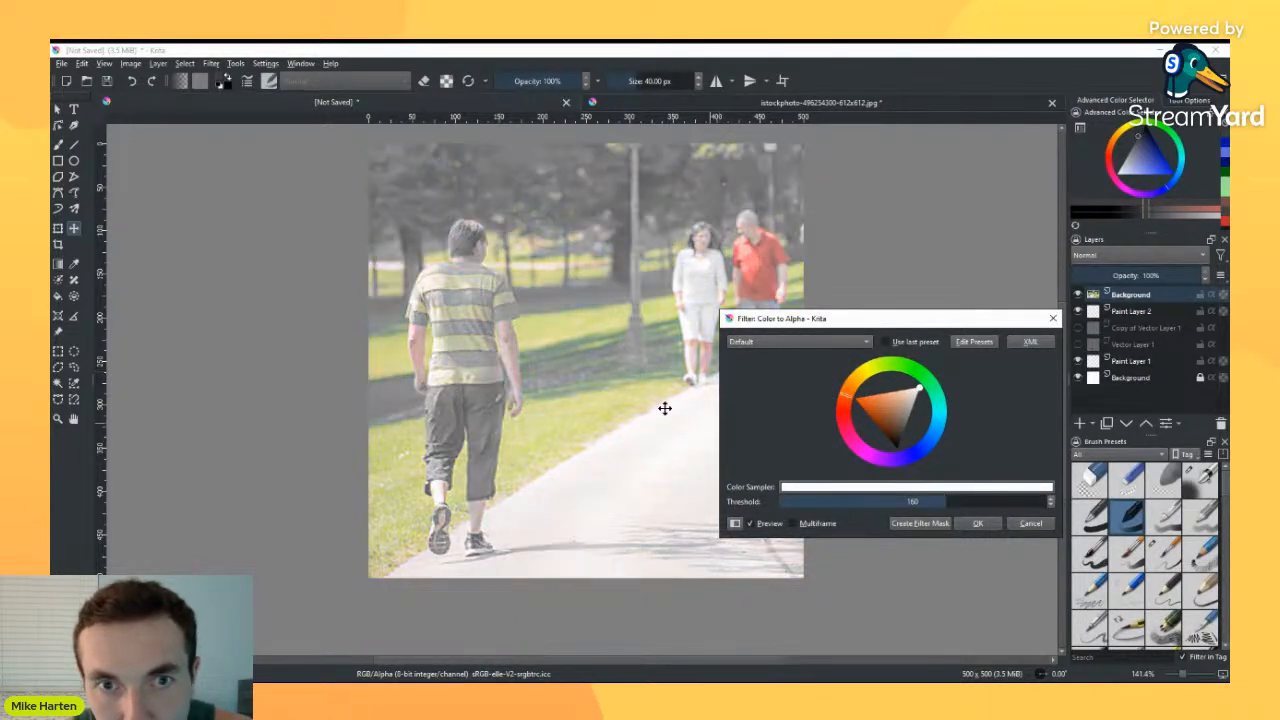
left_click(880, 414)
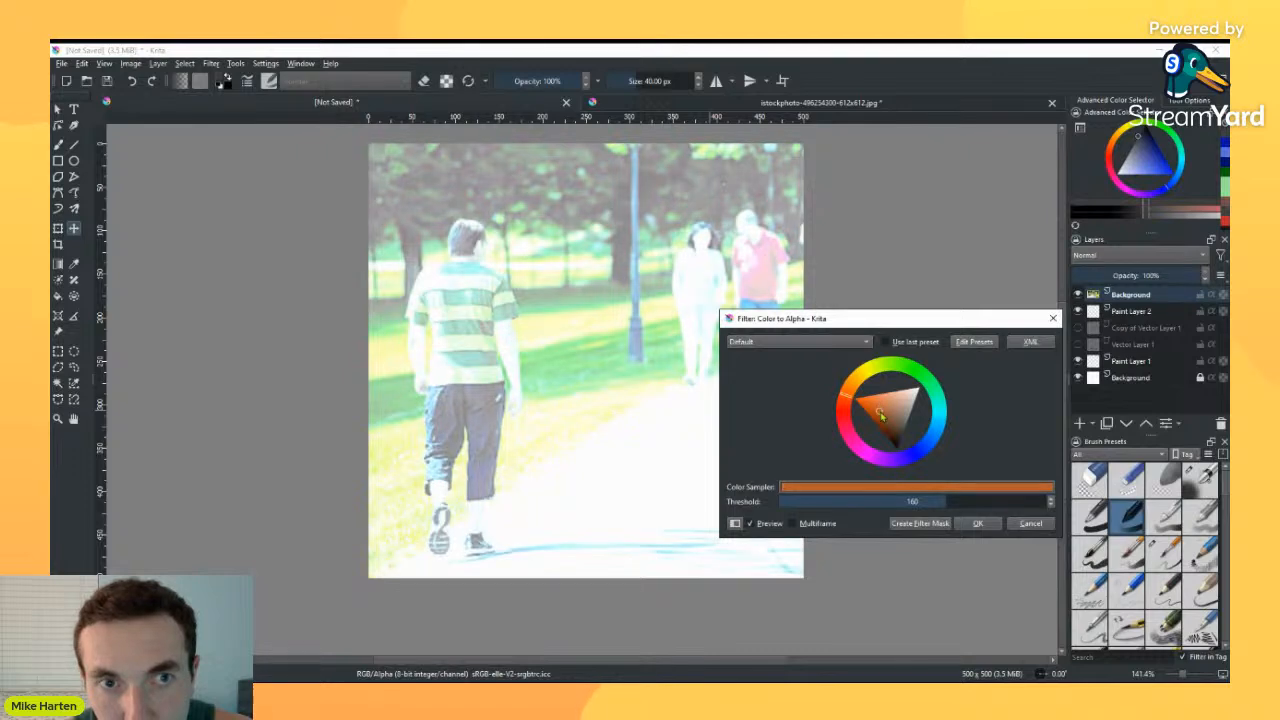
left_click_drag(859, 455, 941, 390)
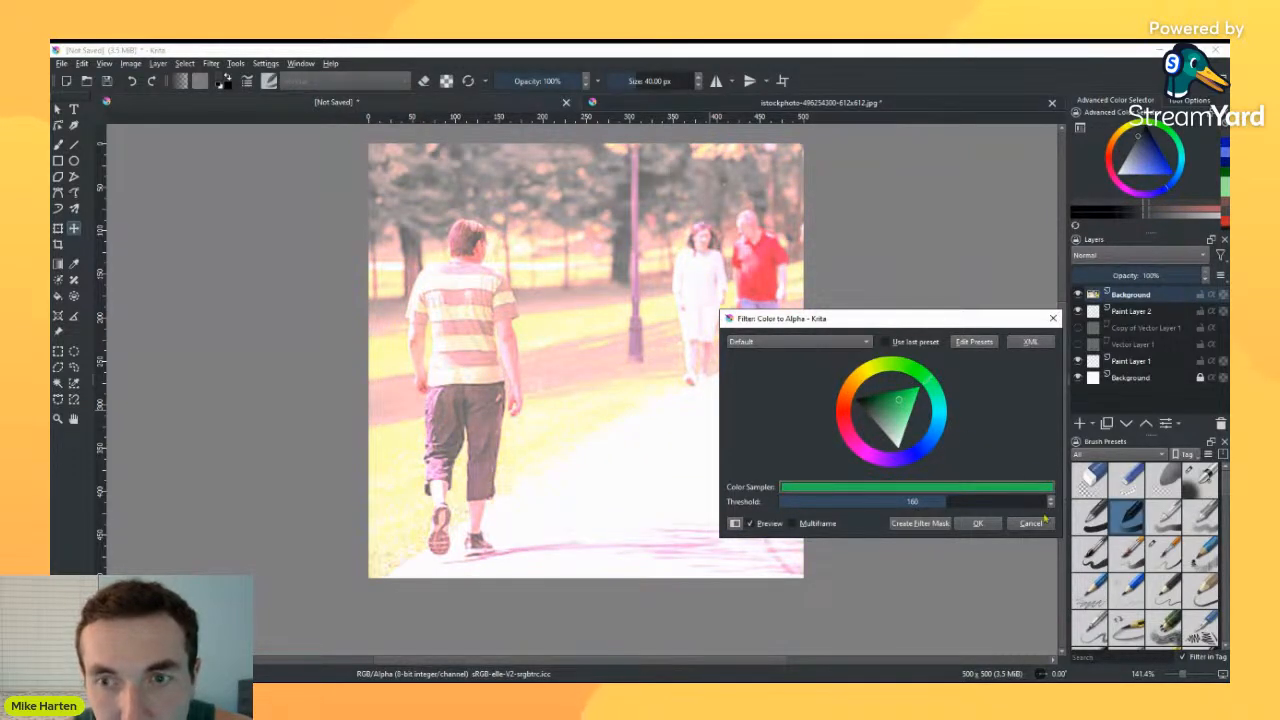
left_click(1038, 522)
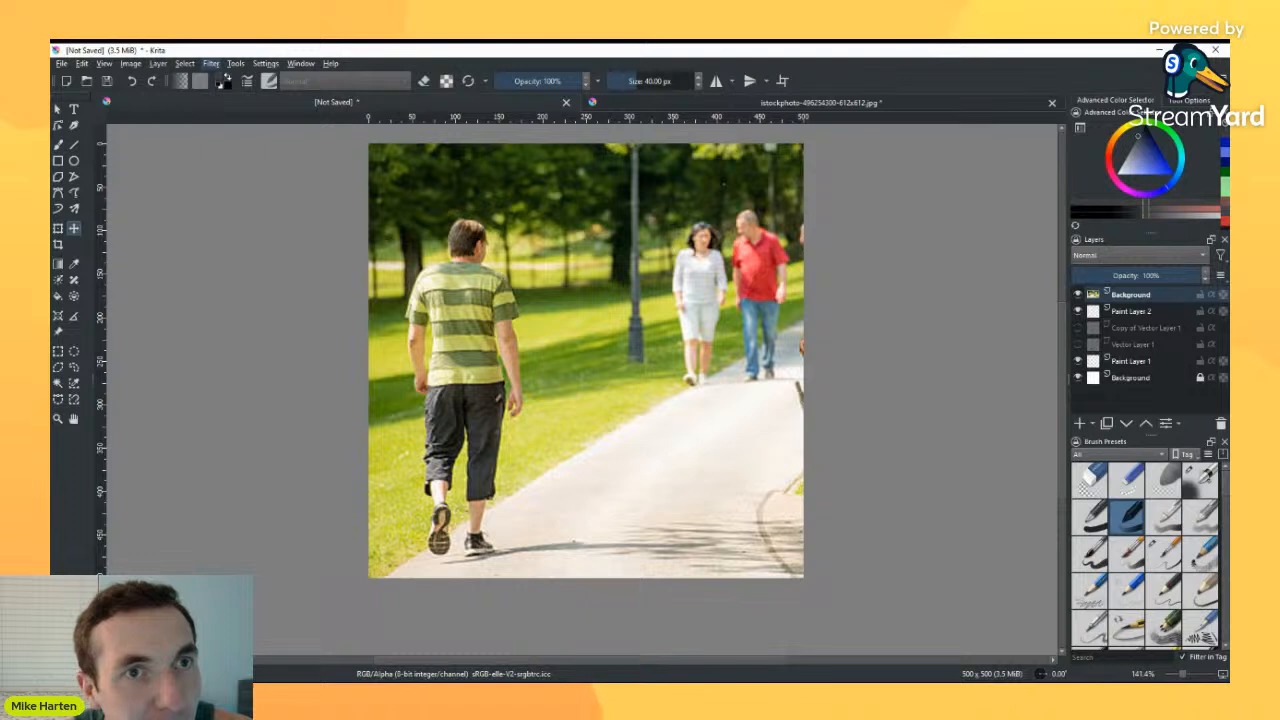
Step: Add a Pixelize filter mask with 10 × 10 pixels to the photo, move the photo around under it, and undo these changes
left_click(434, 161)
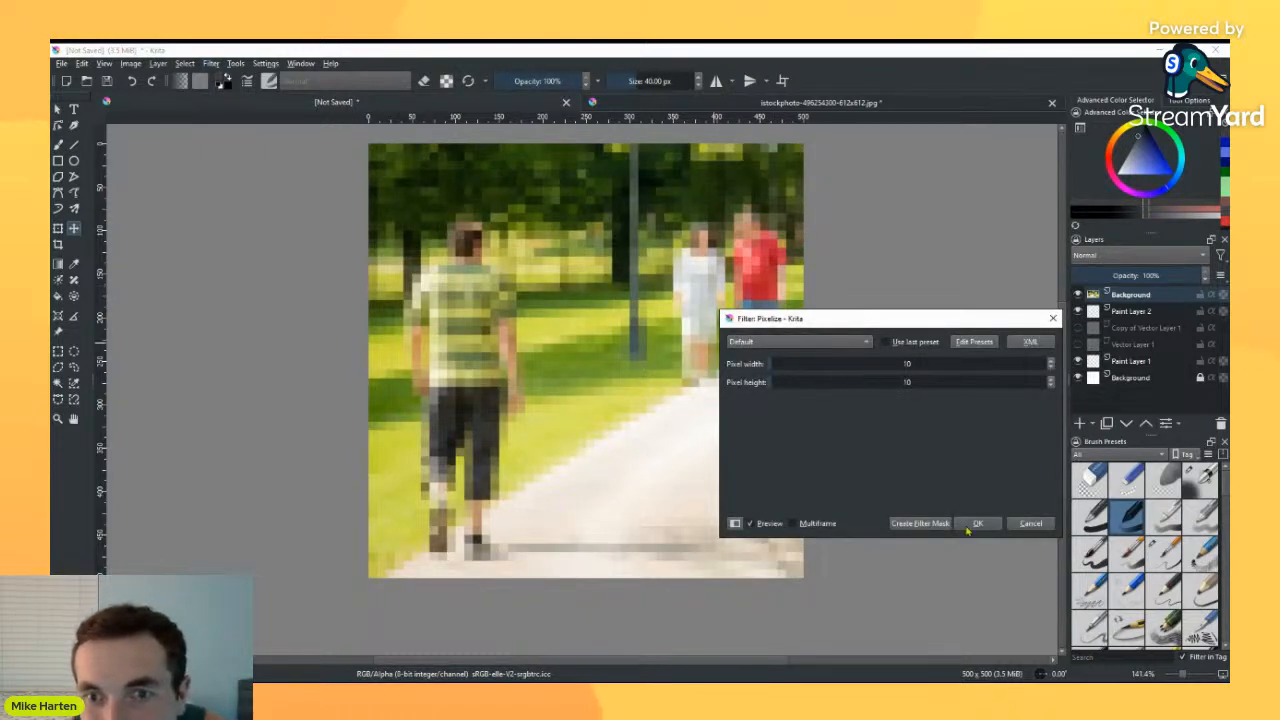
left_click(921, 524)
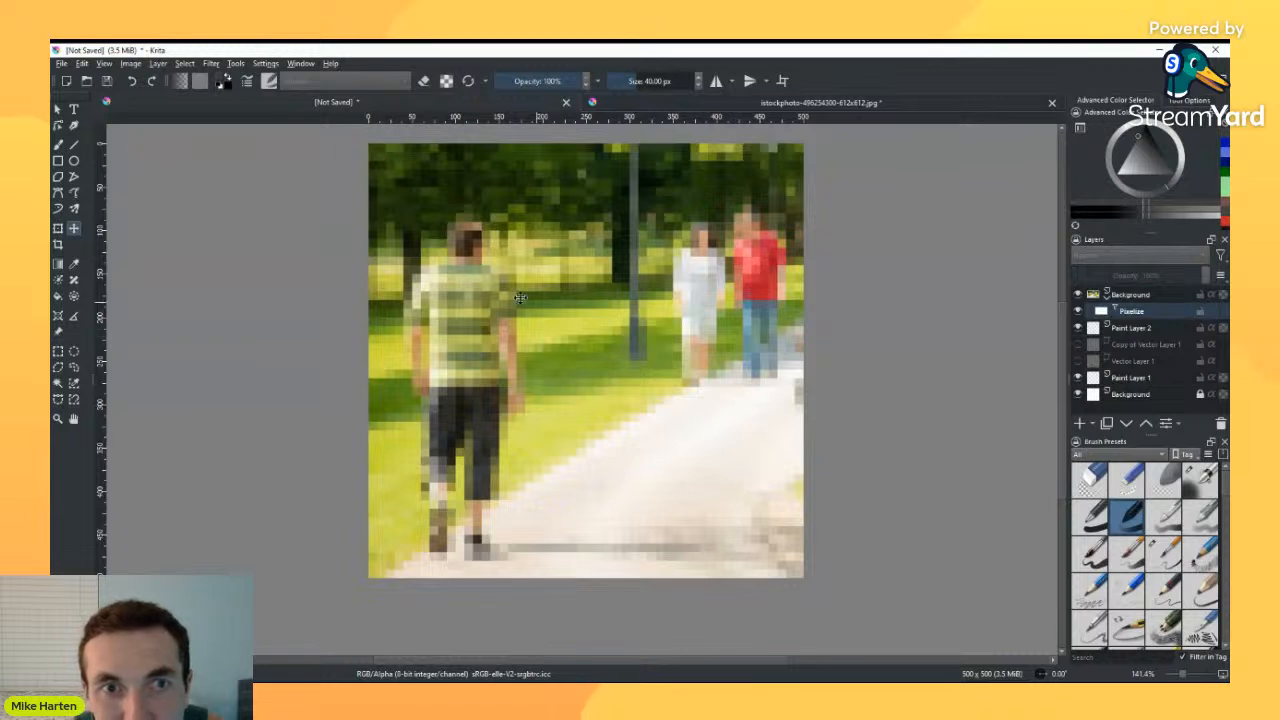
left_click_drag(434, 244, 981, 318)
left_click(1130, 294)
left_click_drag(770, 315, 478, 255)
key("ctrl+z")
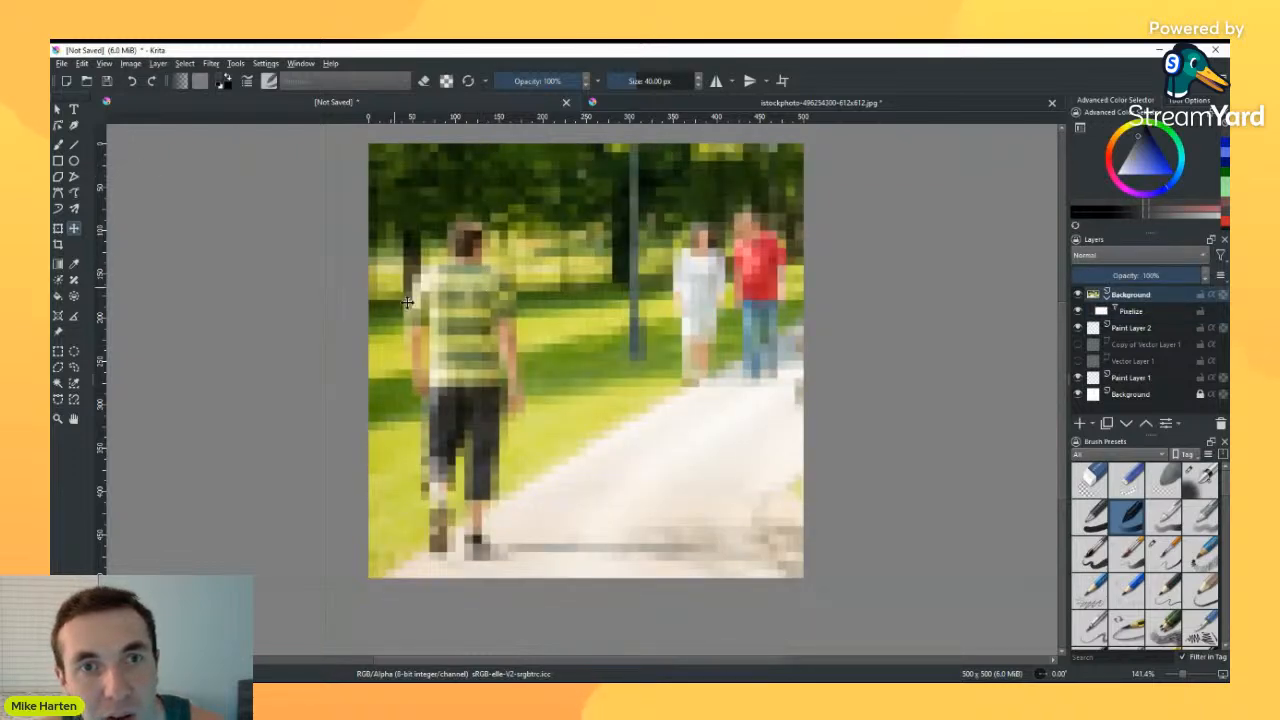
left_click(57, 108)
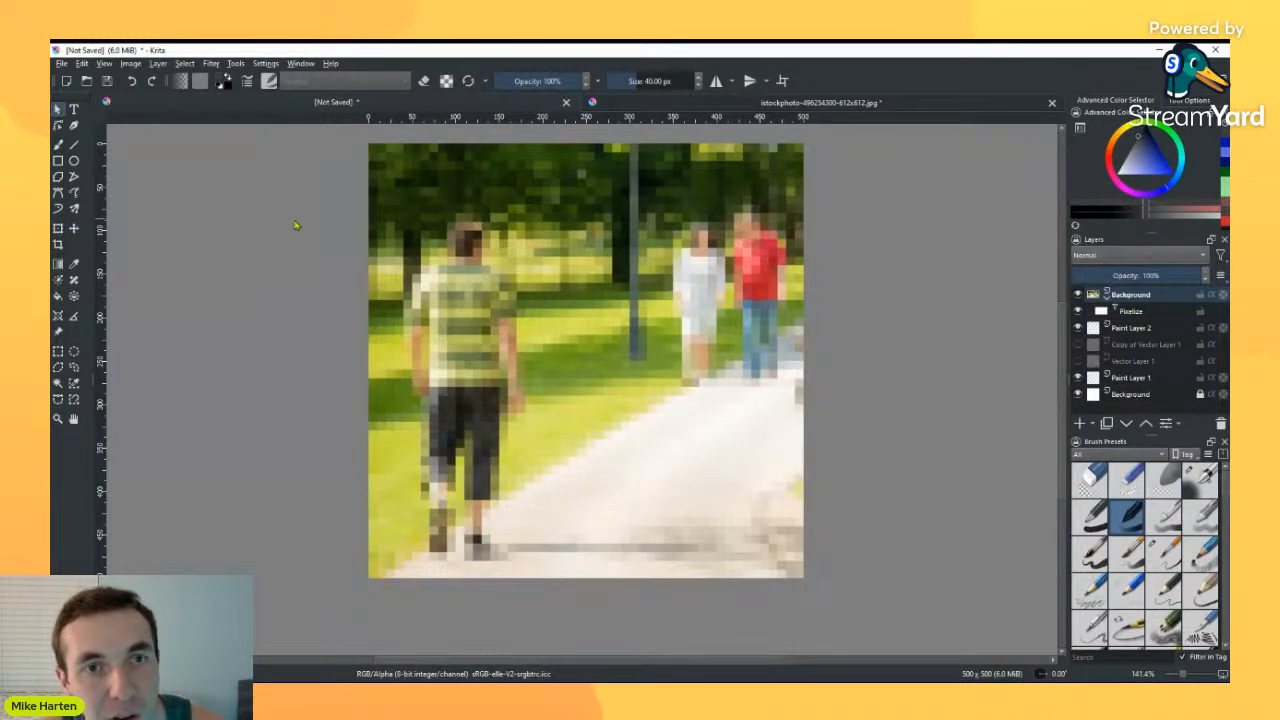
key("ctrl+z")
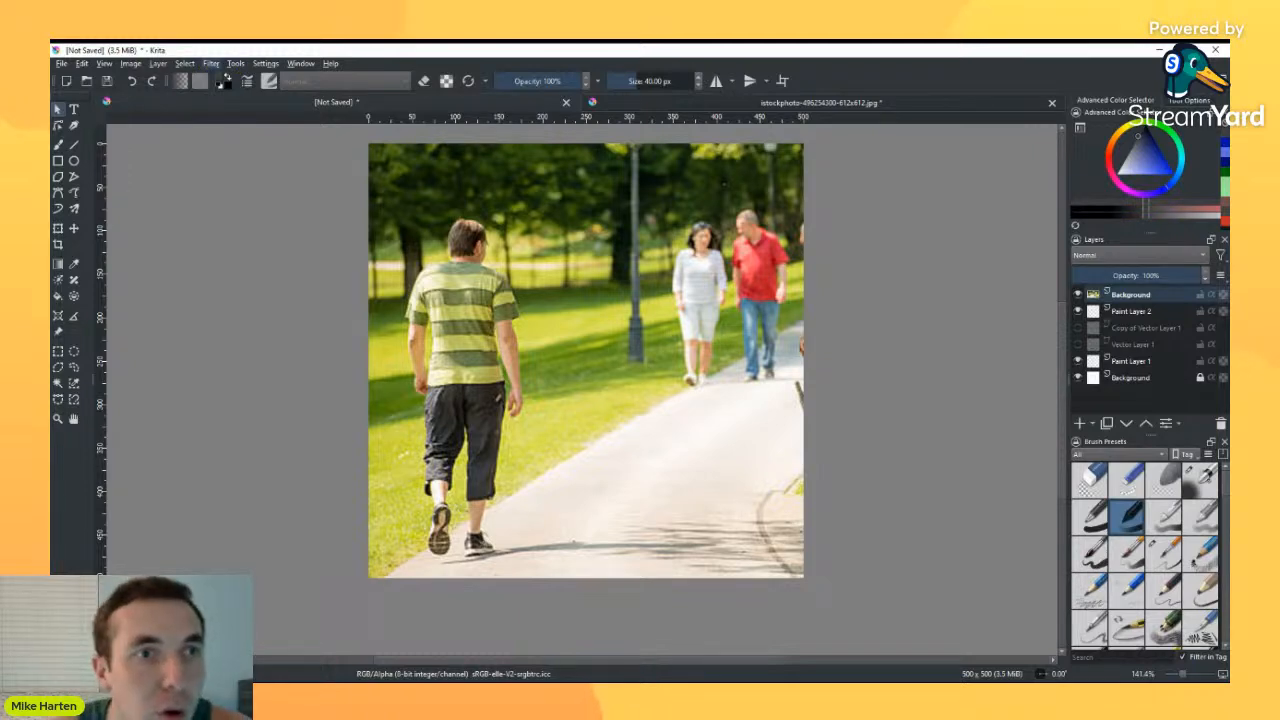
Step: Preview the Edge Detection filter on the photo with the Prewitt formula and All sides output, and discard it
key("ctrl+alt+f")
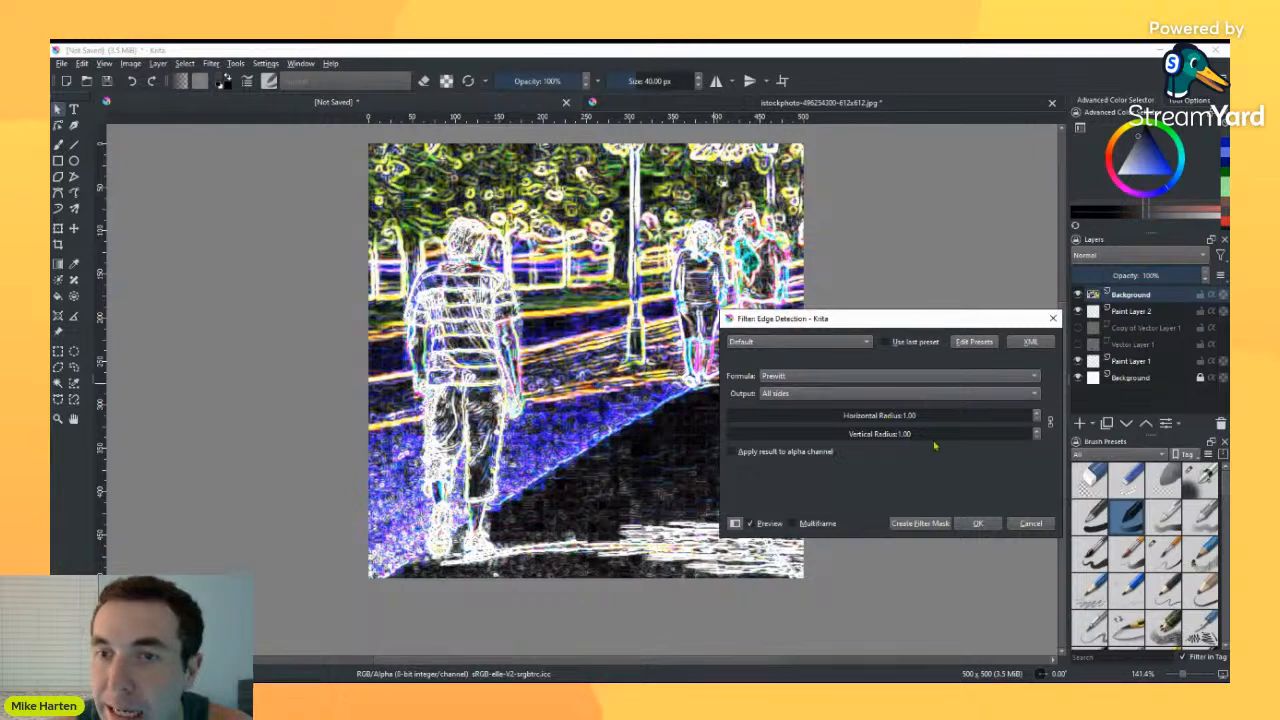
left_click(1046, 527)
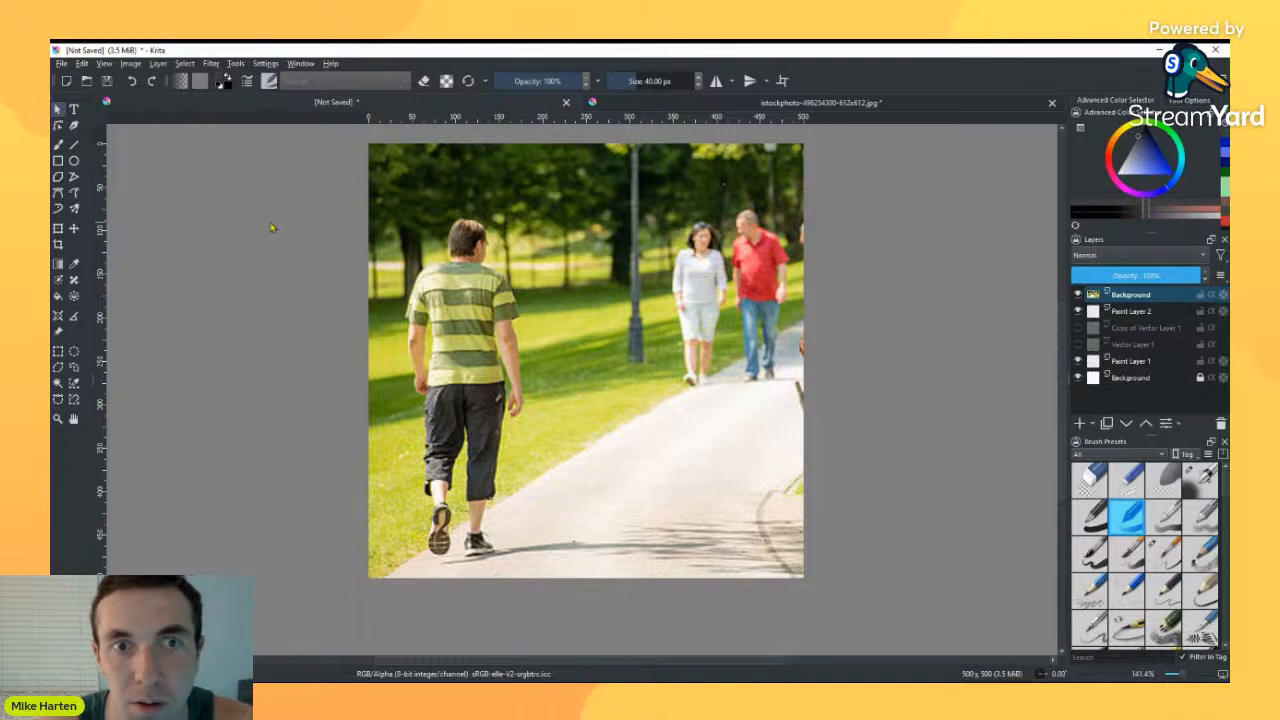
Step: Shift the photo left on the canvas and back right, leaving clear space around the man in the striped shirt
left_click(435, 270)
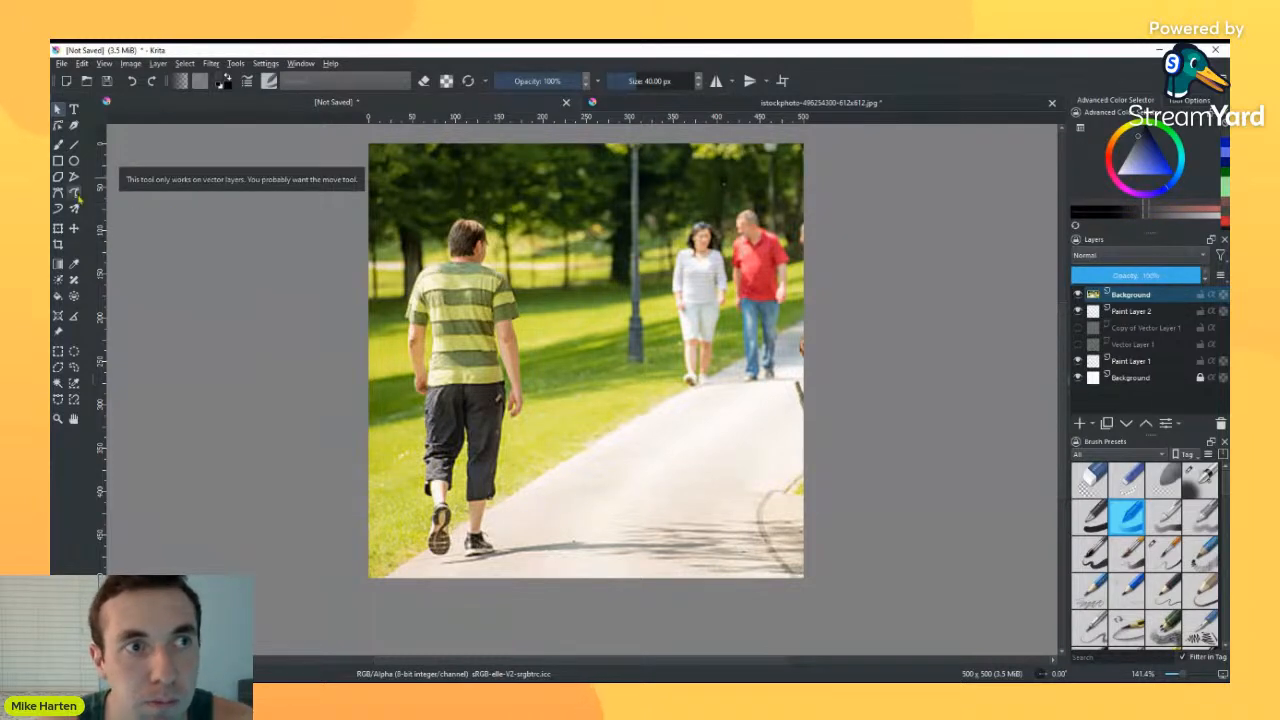
left_click(74, 228)
left_click_drag(552, 366, 512, 364)
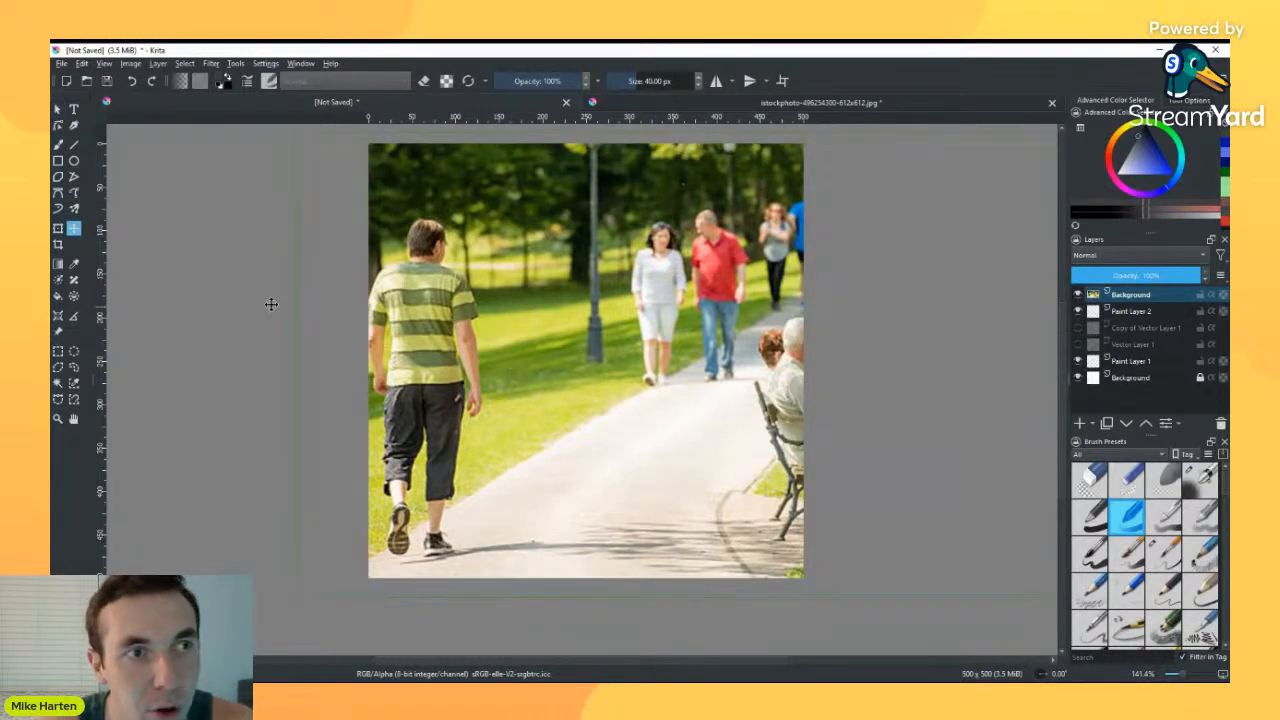
left_click(74, 367)
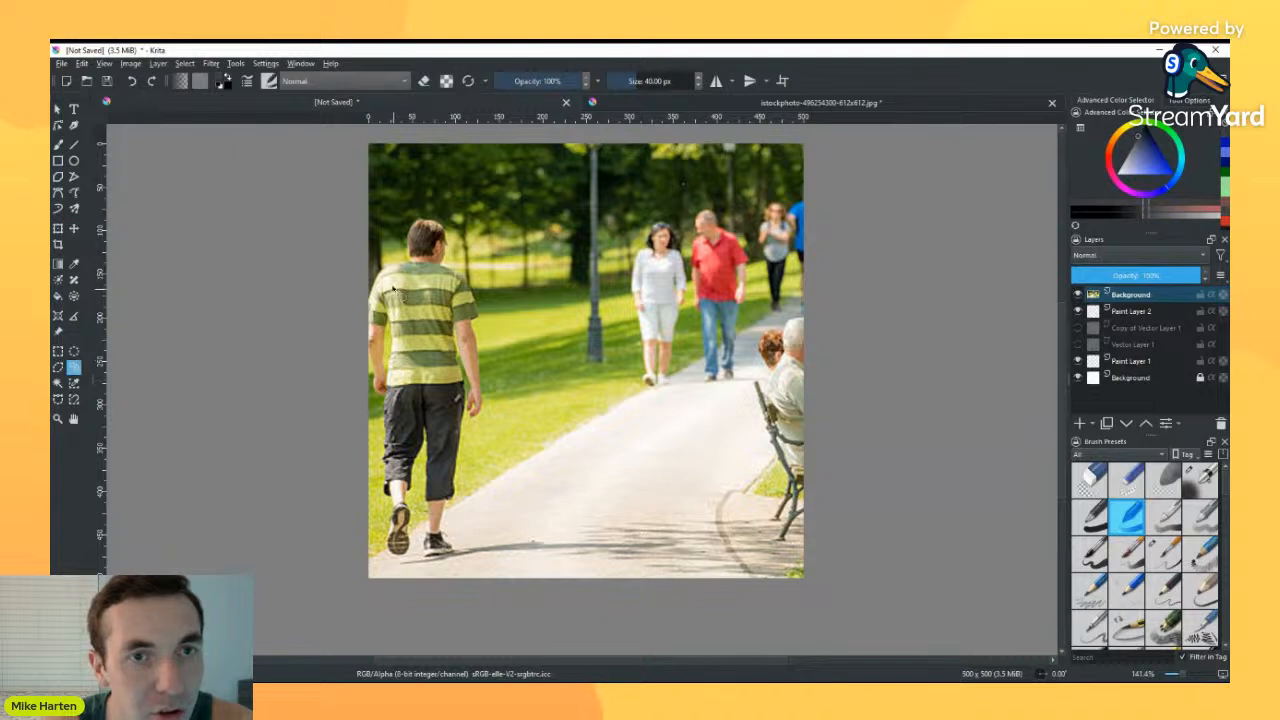
left_click(58, 109)
left_click(74, 228)
left_click_drag(453, 219, 491, 213)
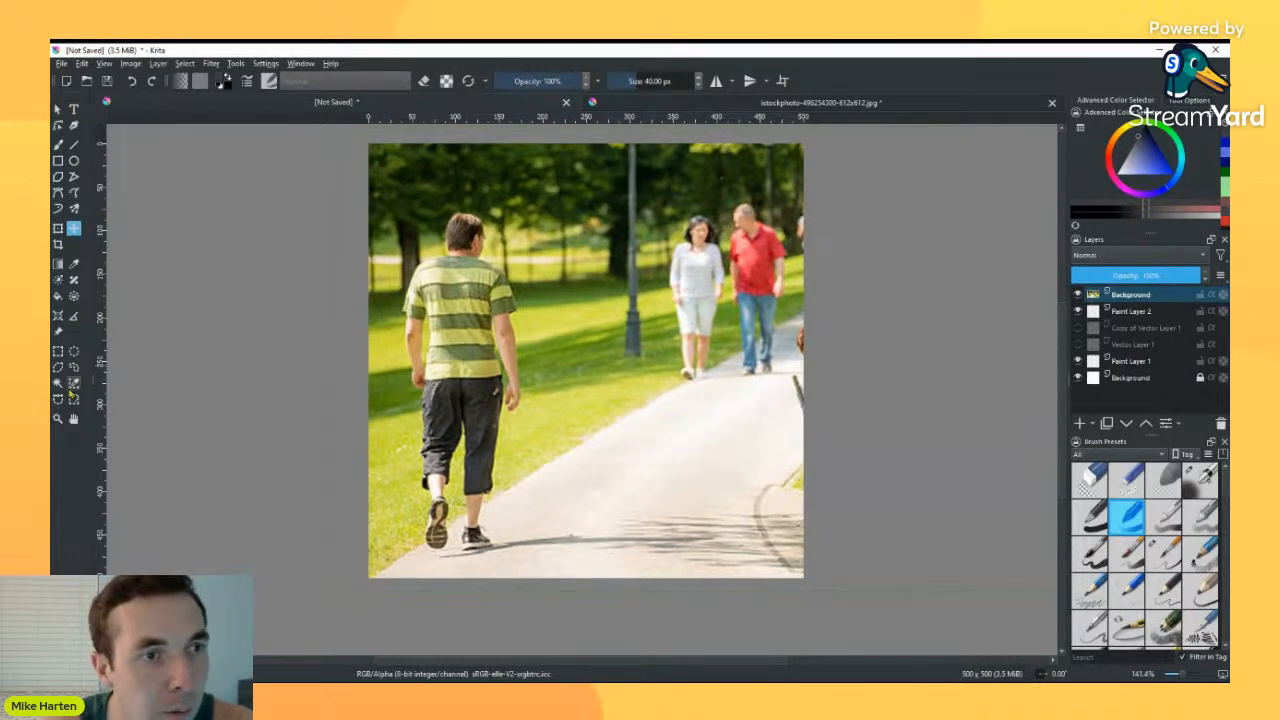
Step: Draw a loose freehand selection around the man in the striped shirt
left_click(74, 367)
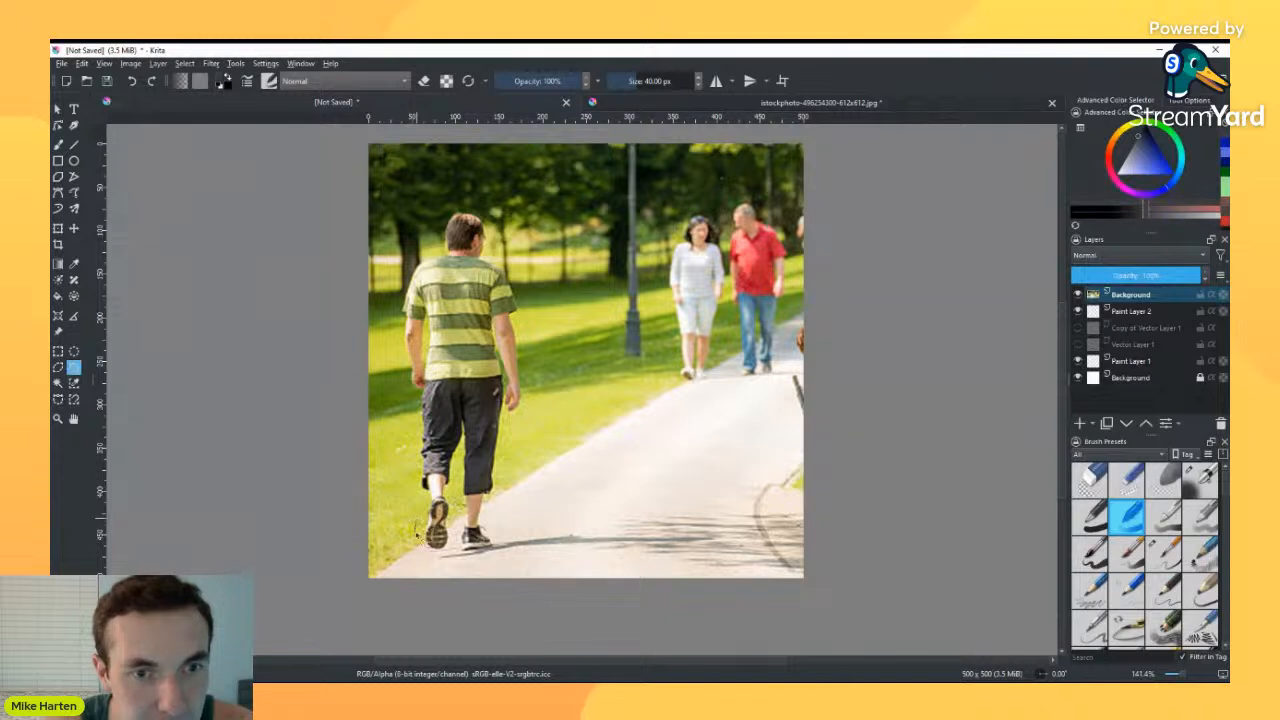
mouse_move(448, 566)
left_mouse_down()
mouse_move(489, 562)
mouse_move(506, 540)
mouse_move(525, 430)
left_mouse_up()
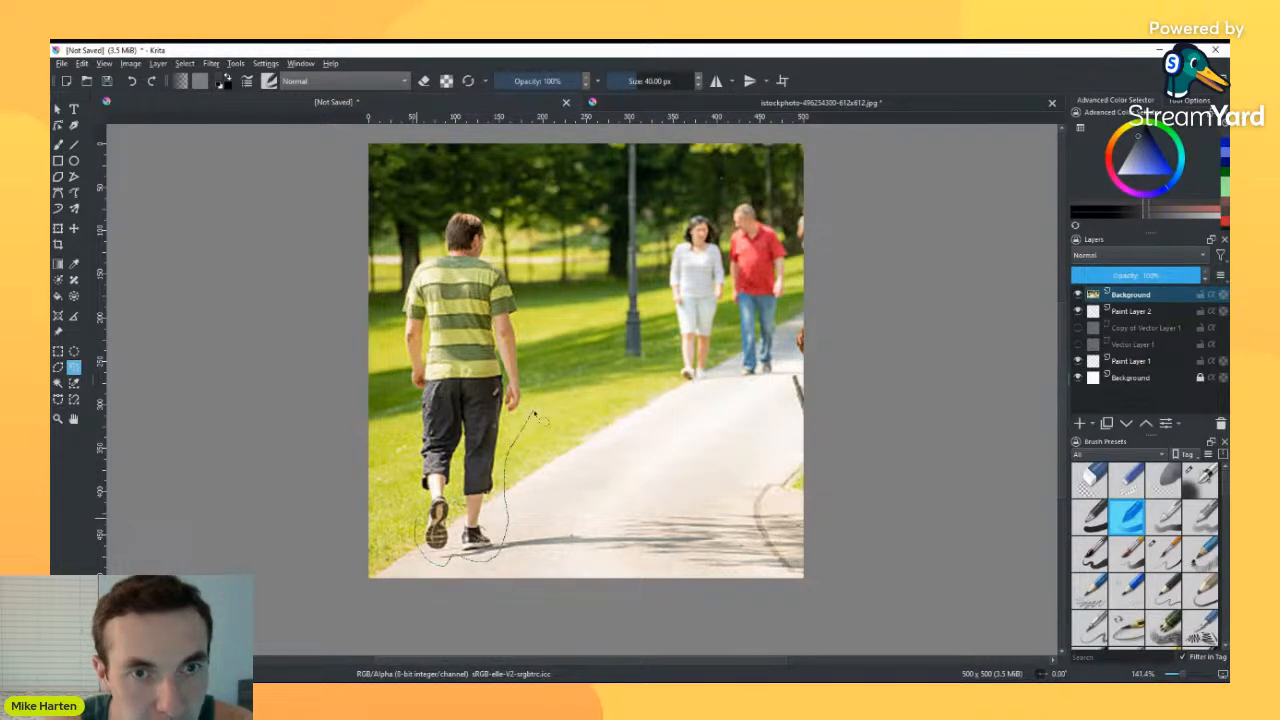
mouse_move(466, 208)
left_mouse_down()
mouse_move(413, 240)
mouse_move(396, 277)
mouse_move(385, 355)
mouse_move(432, 550)
left_mouse_up()
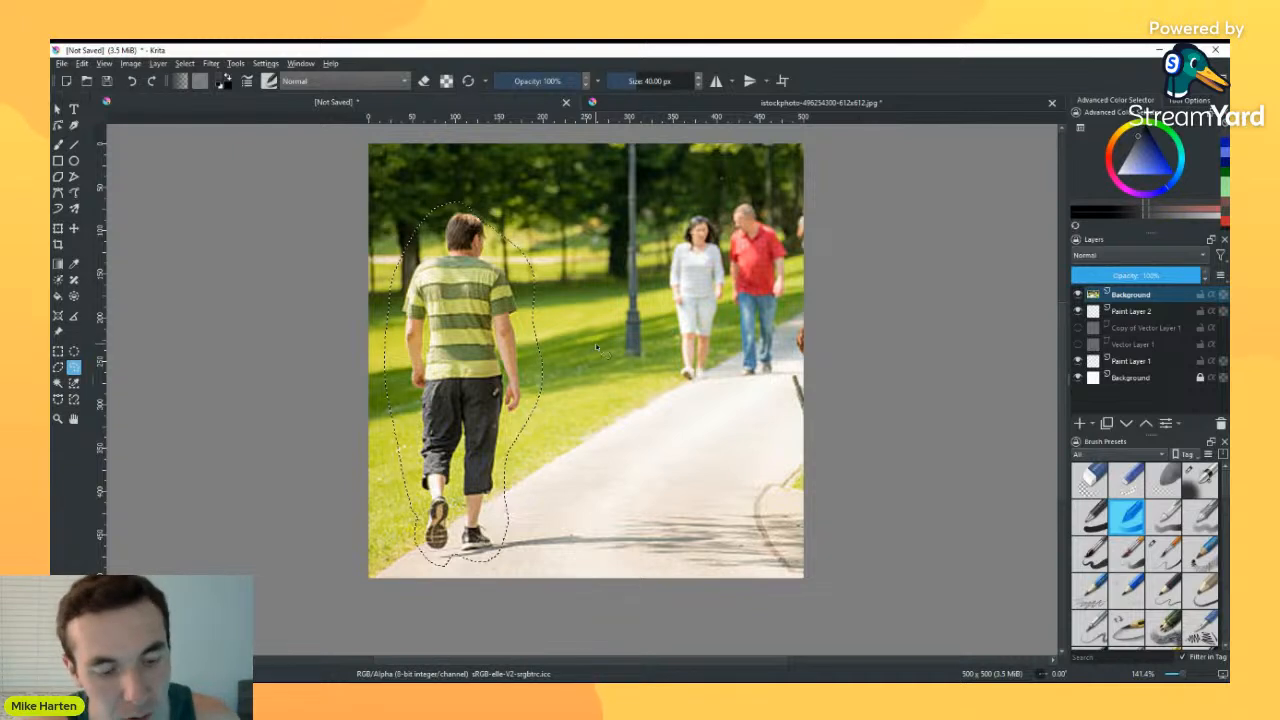
Step: Copy the selected man to a new layer, hide and reshow the photo layer beneath, and undo the copy
key("ctrl+alt+j")
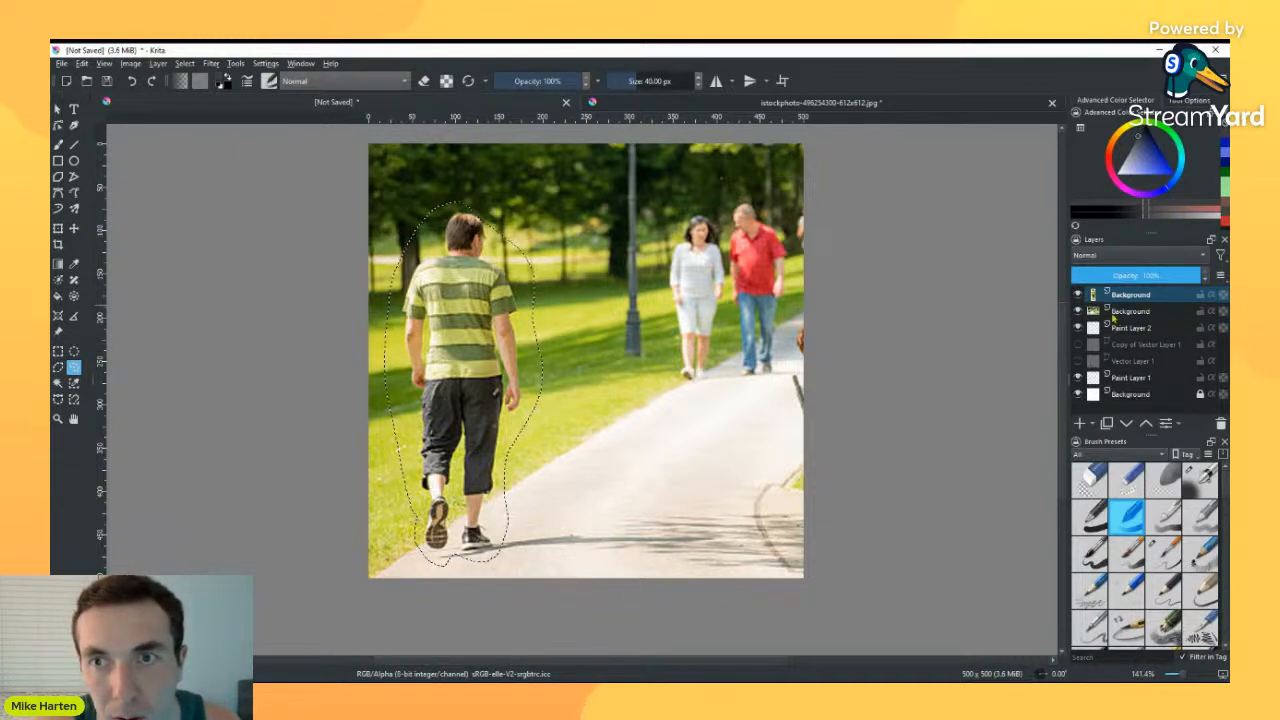
left_click(1077, 311)
left_click(1077, 311)
key("ctrl+z")
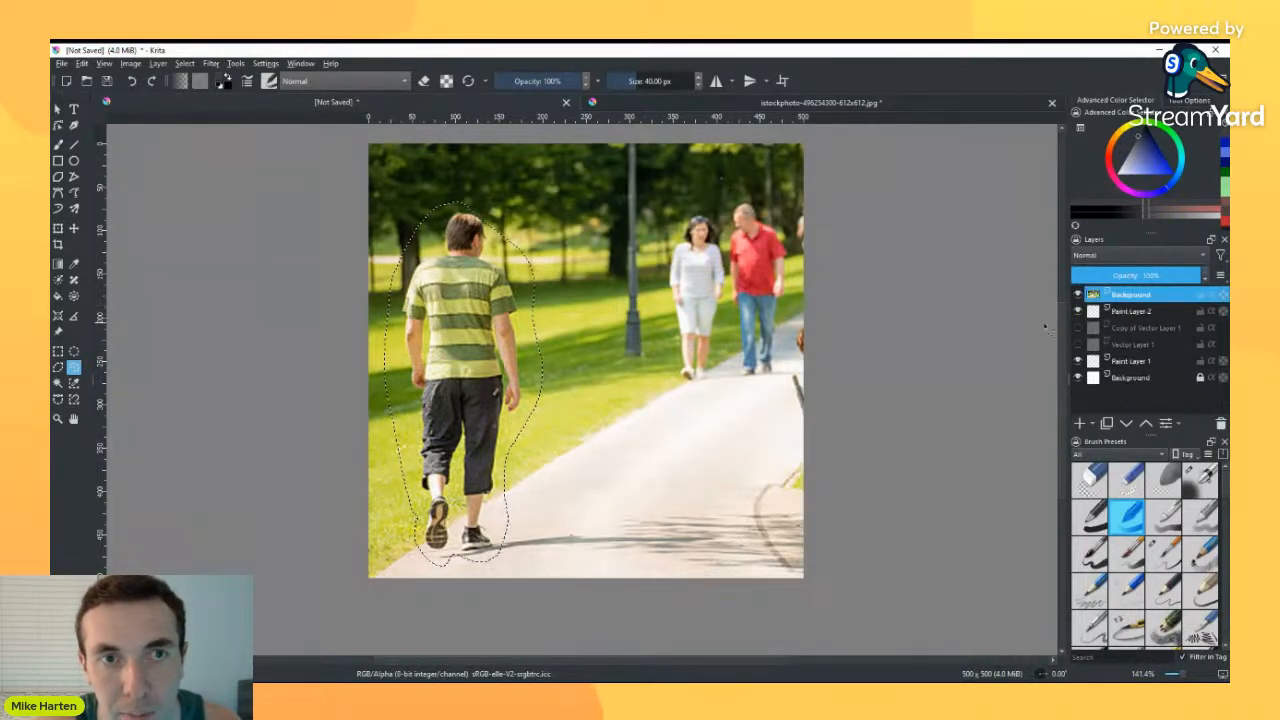
Step: Undo the freehand selection around the man, try a contiguous colour selection of the grass beside him with added patches, and clear it
key("ctrl+z")
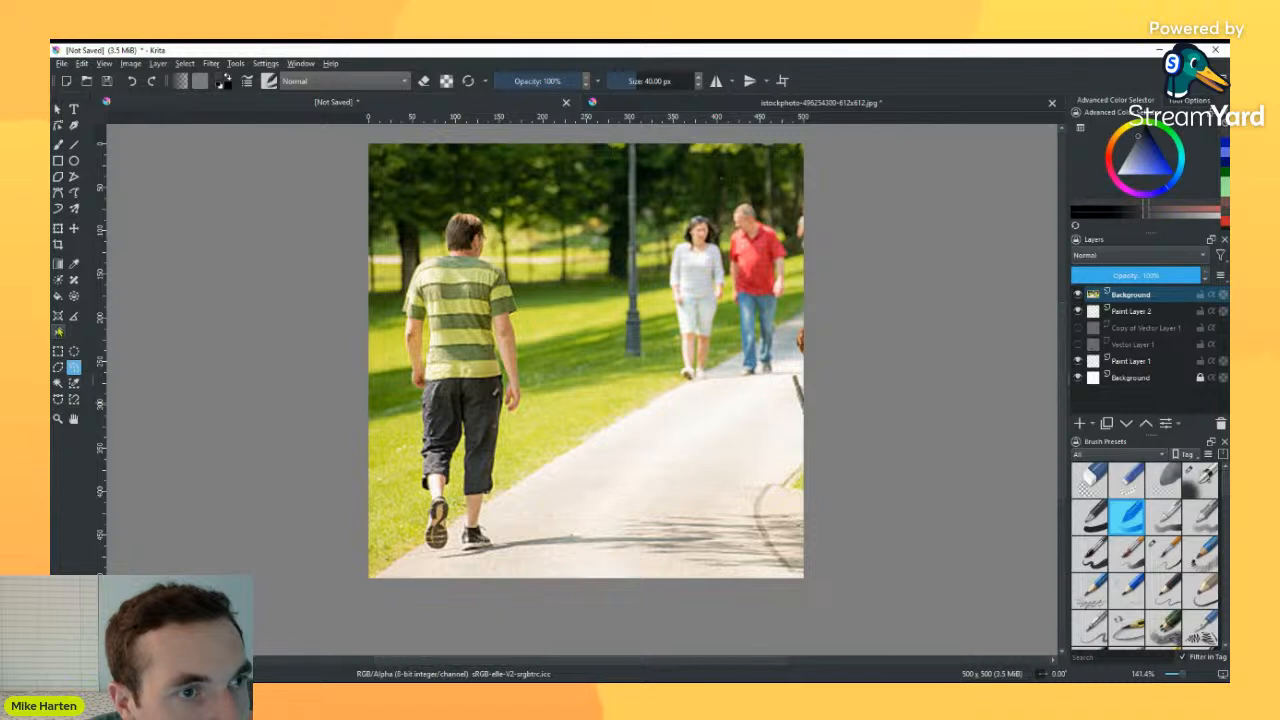
left_click(58, 383)
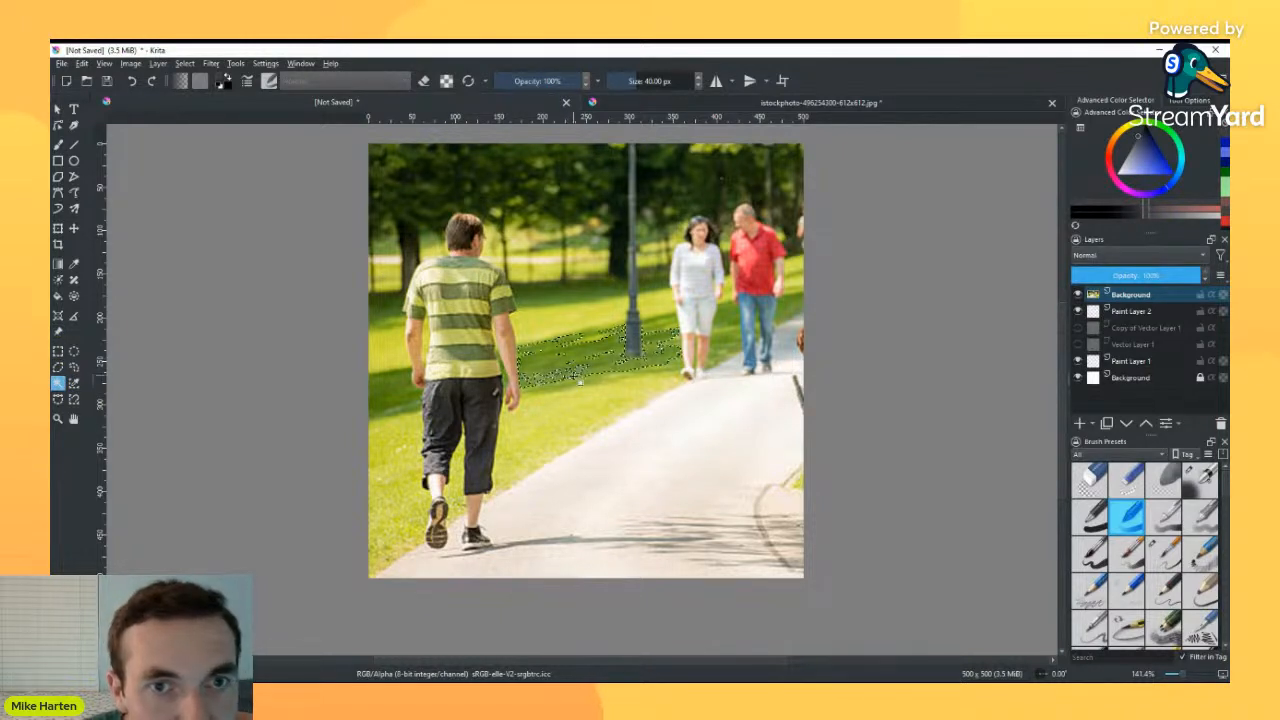
left_click(575, 385)
left_click(582, 393, "shift")
left_click(569, 406, "shift")
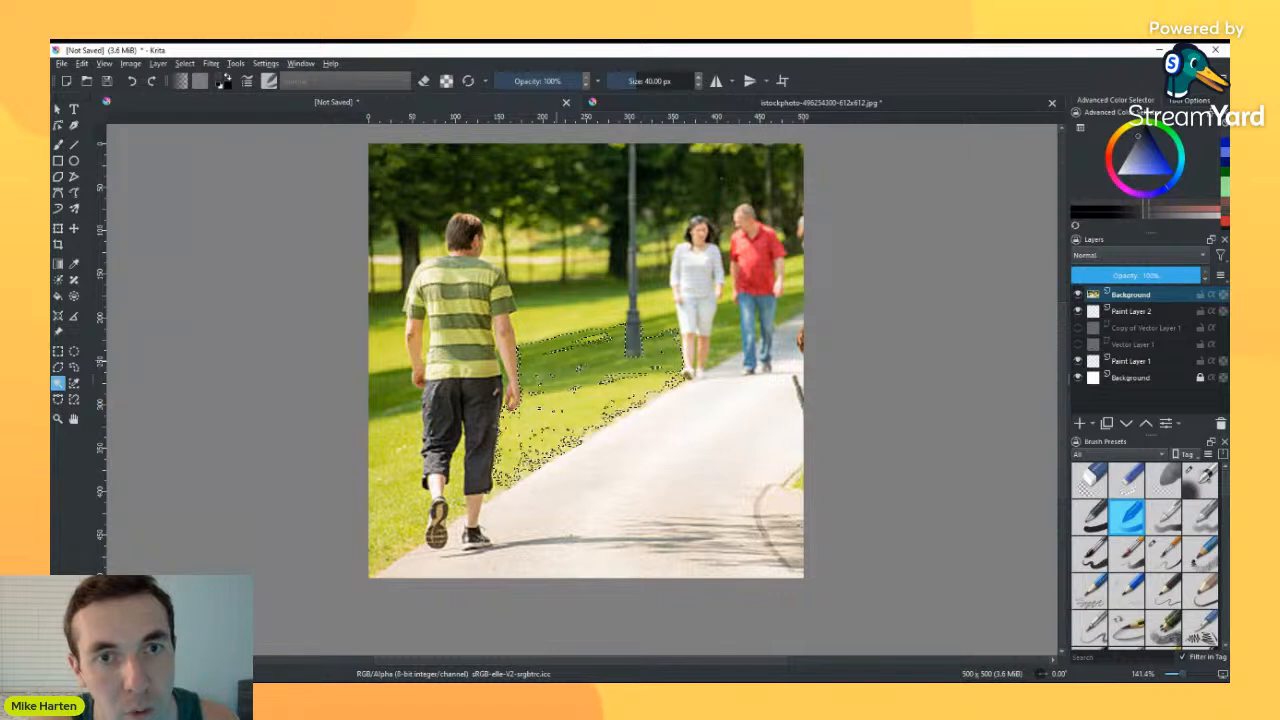
key("ctrl+a")
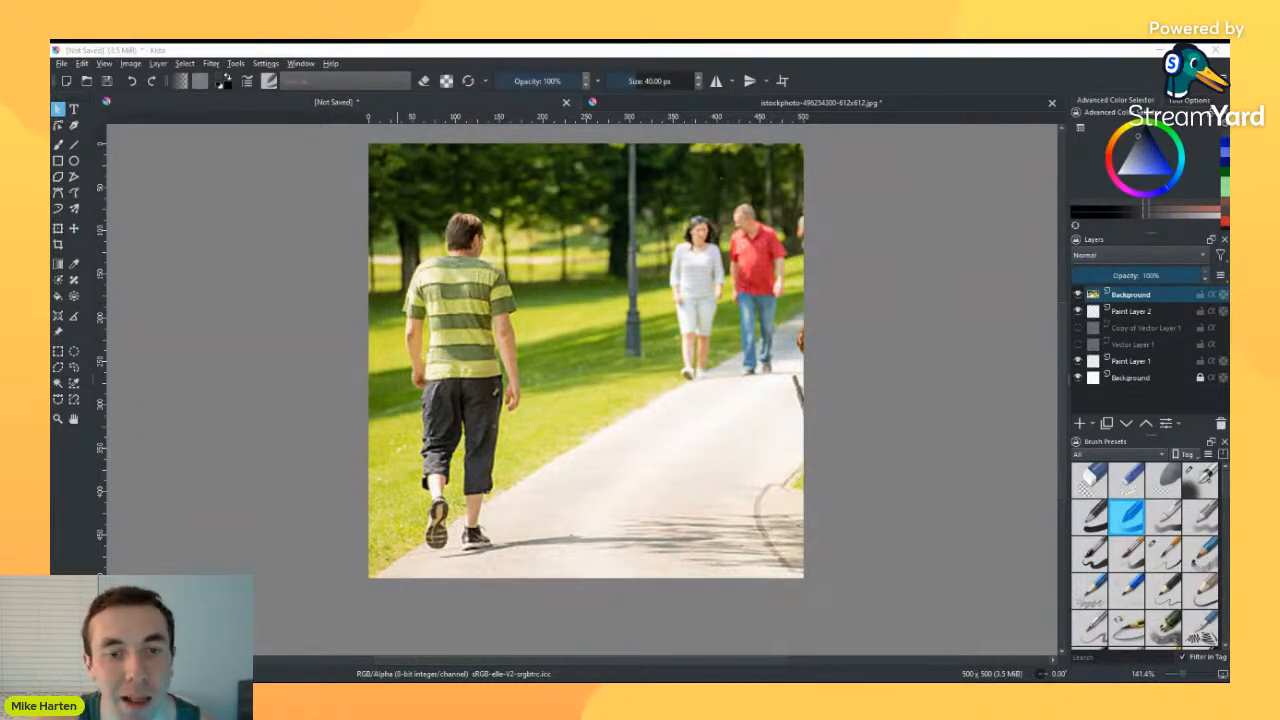
key("alt+Tab")
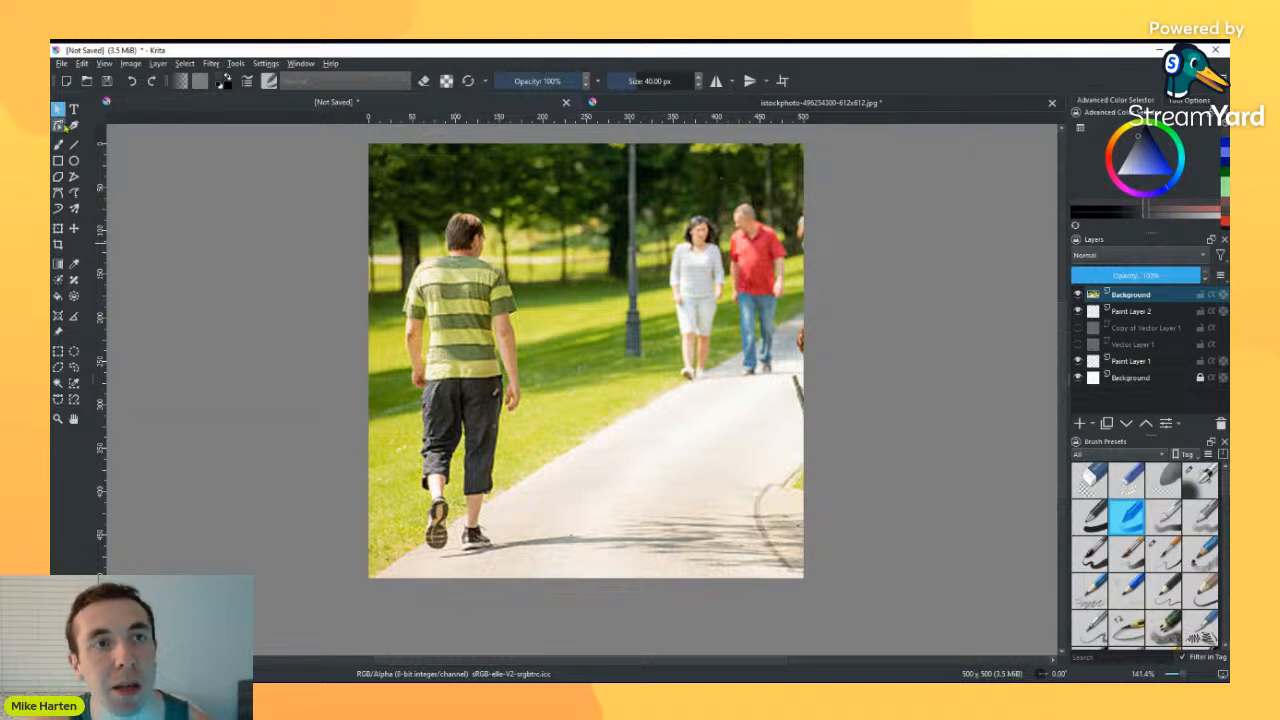
left_click(659, 292)
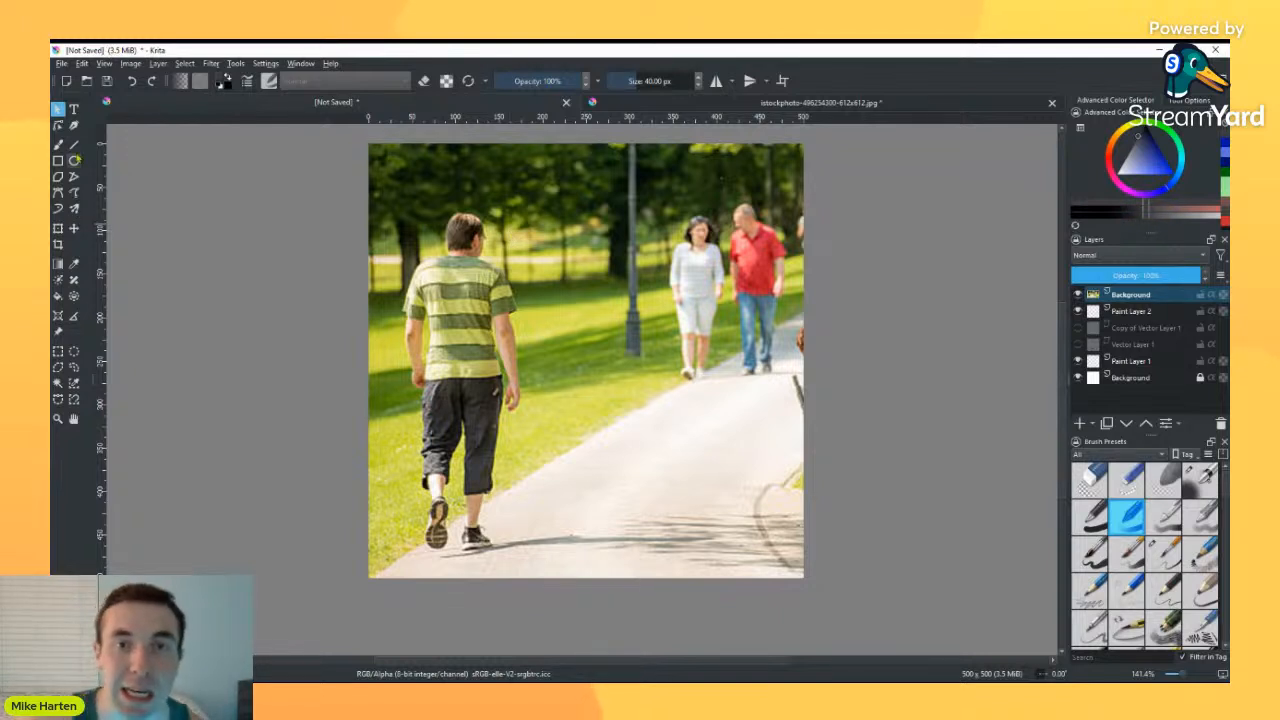
left_click(659, 262)
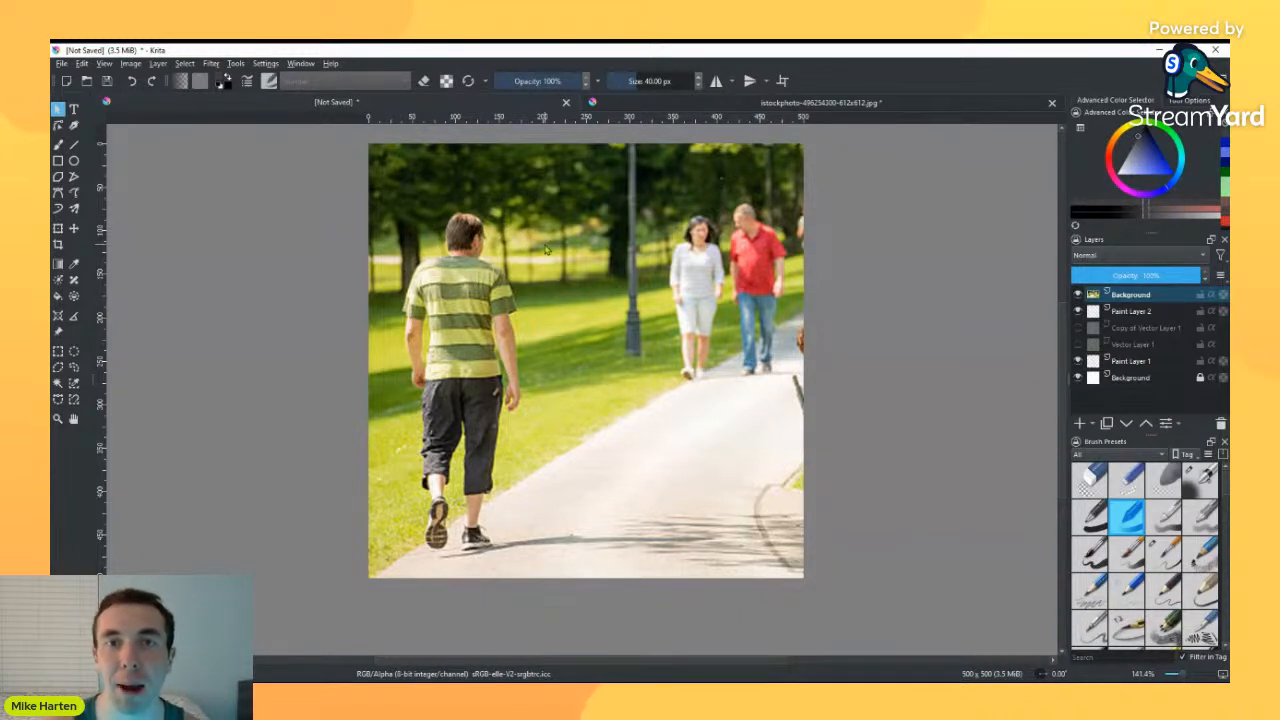
left_click(455, 240)
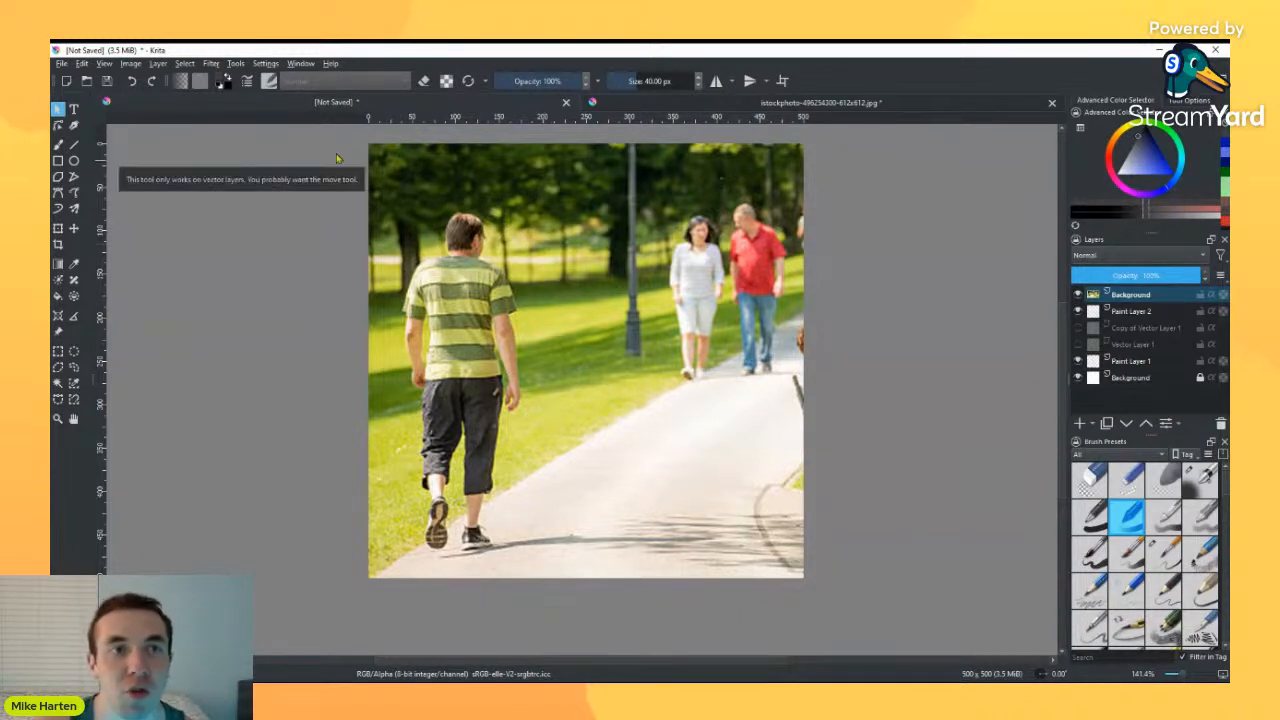
Step: Hide the photo layer, add a new paint layer above it, and set the foreground colour to dark blue
left_click(75, 194)
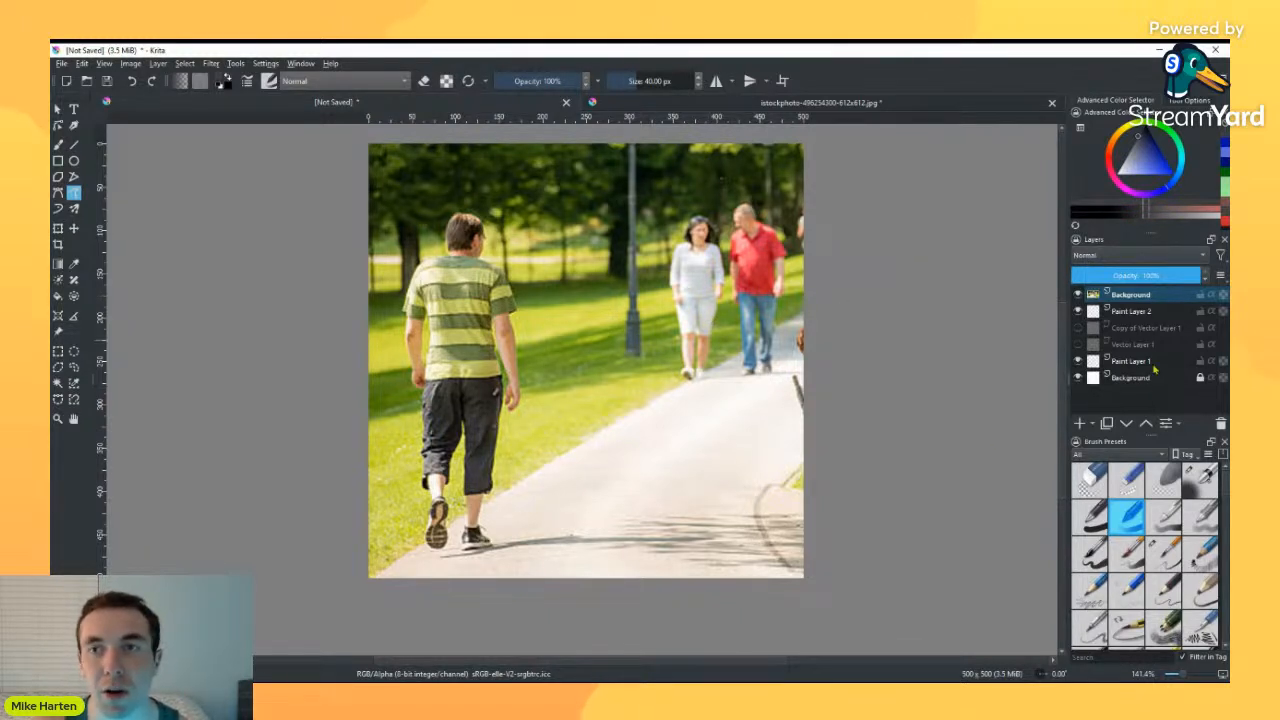
left_click(1079, 295)
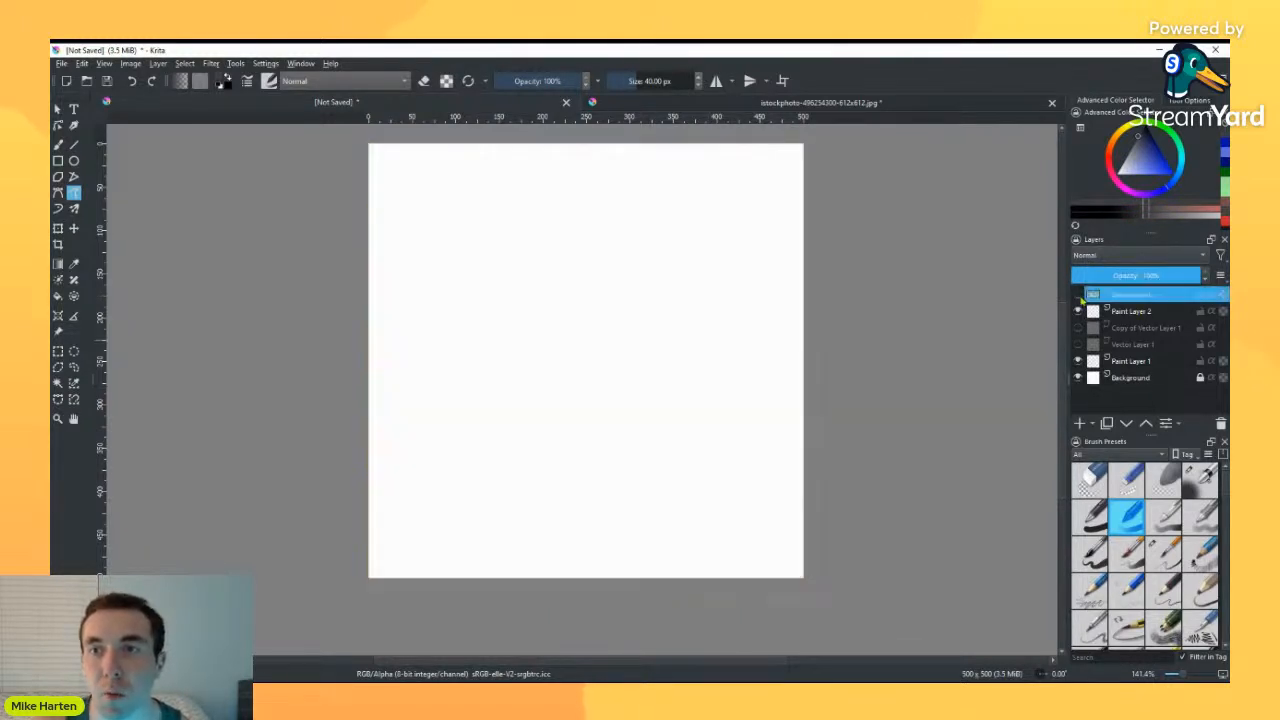
left_click(1083, 424)
left_click(1159, 149)
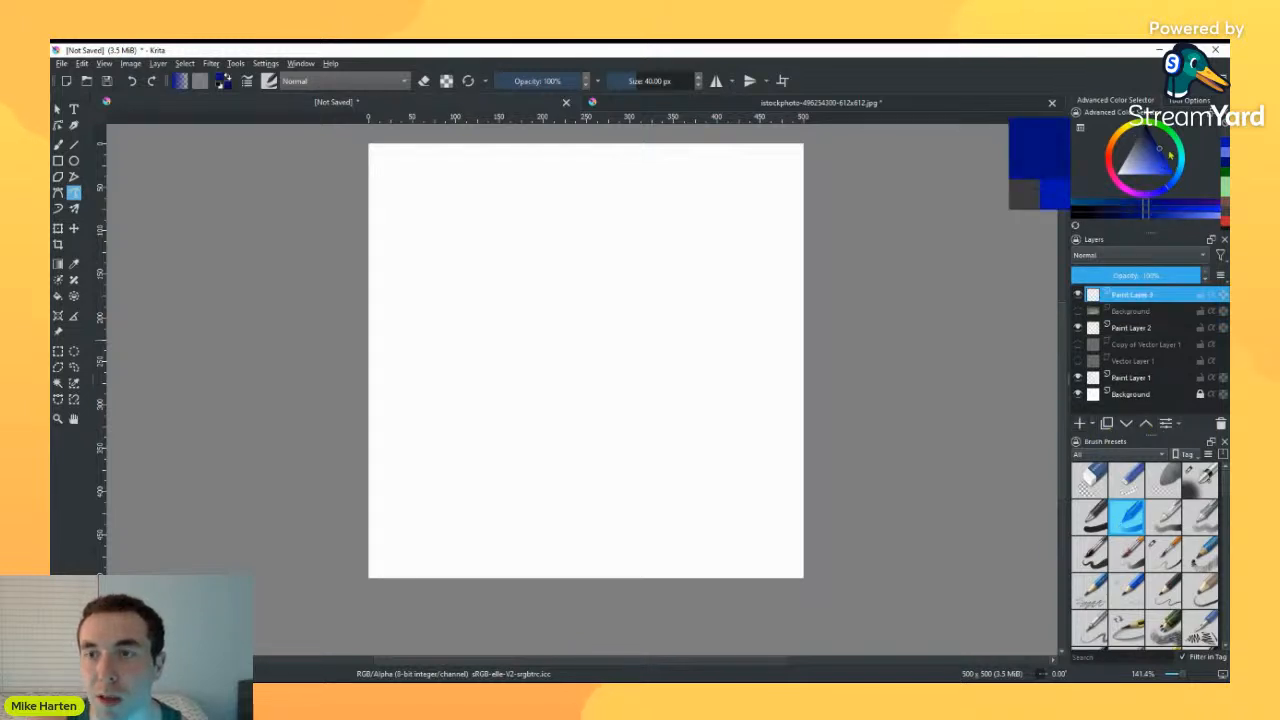
Step: Try a brush preset with a Freehand Path stroke on the blank canvas and undo the stroke
left_click(1150, 570)
mouse_move(497, 311)
left_mouse_down()
mouse_move(531, 376)
mouse_move(625, 341)
mouse_move(643, 272)
left_mouse_up()
key("ctrl+z")
Step: Switch to the Freehand Brush, reduce the brush size, and test different presets on the new layer, undoing each stroke
left_click(1163, 517)
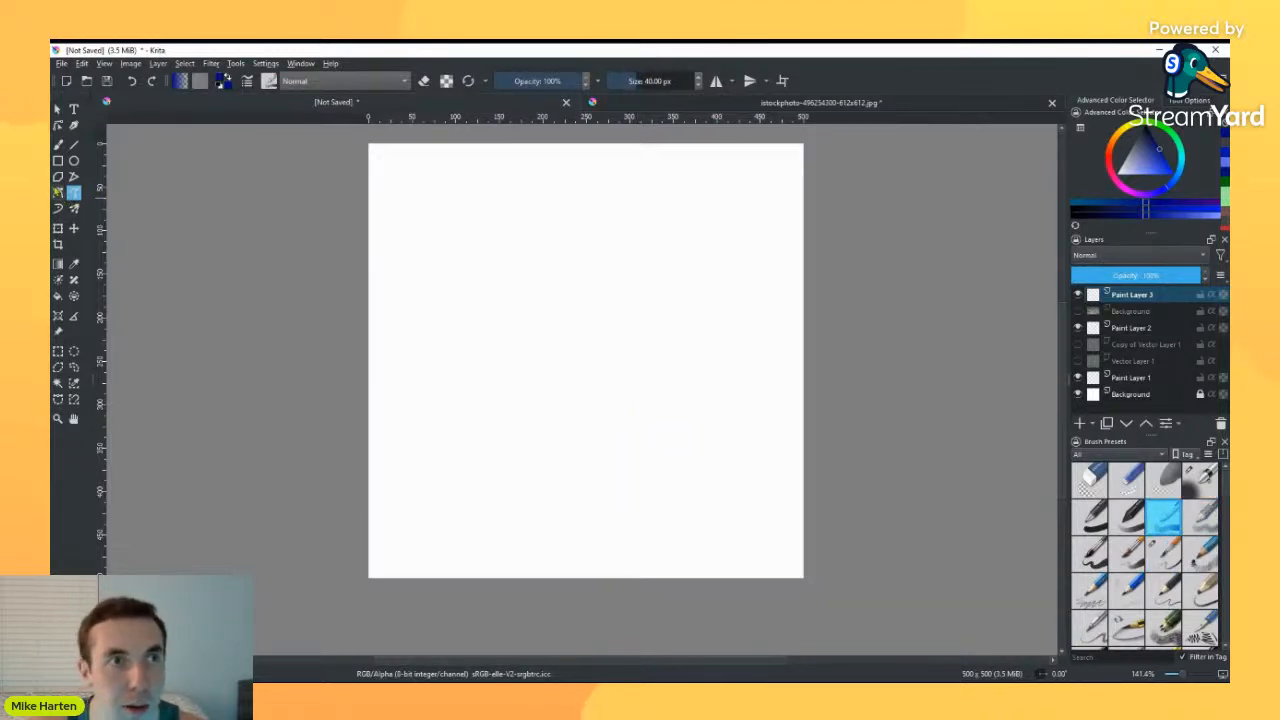
left_click(58, 144)
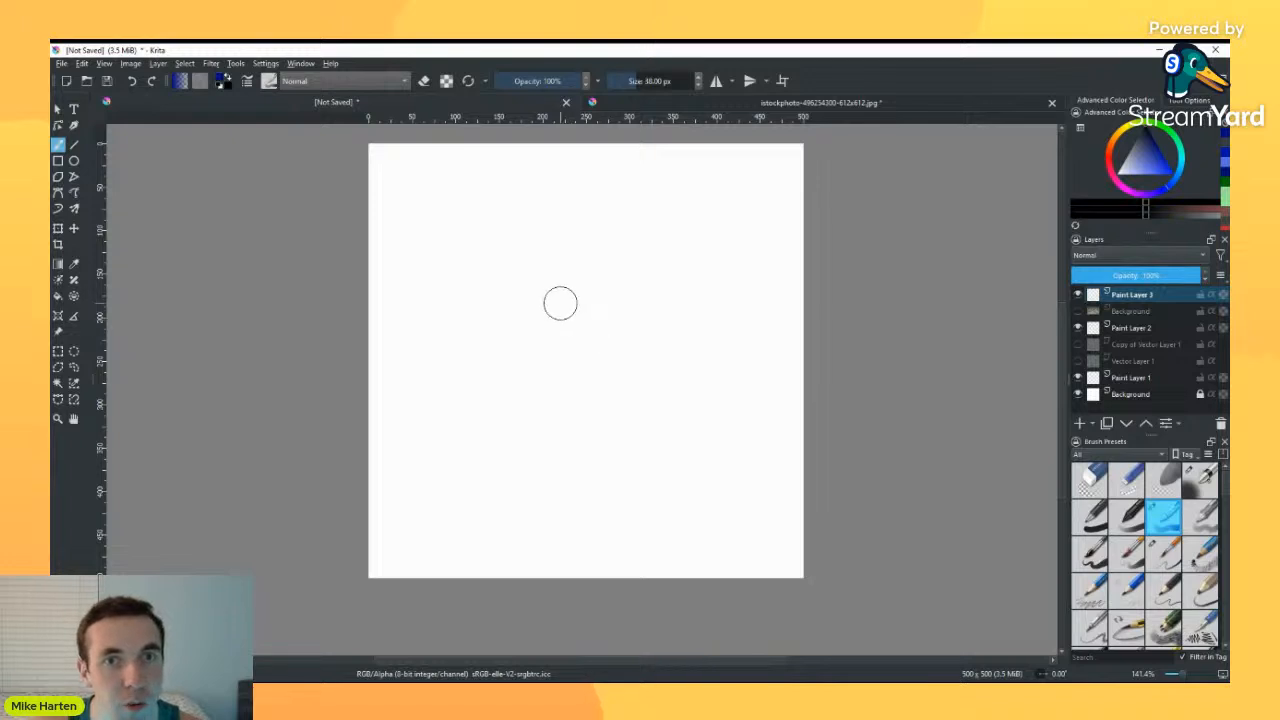
key("bracketleft")
mouse_move(566, 288)
left_mouse_down()
mouse_move(712, 330)
mouse_move(554, 294)
mouse_move(726, 310)
left_mouse_up()
key("ctrl+z")
left_click(1210, 530)
key("ctrl+z")
Step: Scribble overlapping dark blue loops across the middle of the canvas with a 10 px brush preset
left_click(1157, 565)
mouse_move(560, 380)
left_mouse_down()
mouse_move(430, 365)
mouse_move(690, 440)
mouse_move(671, 386)
mouse_move(609, 320)
mouse_move(646, 289)
mouse_move(491, 305)
mouse_move(690, 330)
mouse_move(545, 300)
mouse_move(593, 248)
left_mouse_up()
key("ctrl+z")
left_click(1200, 590)
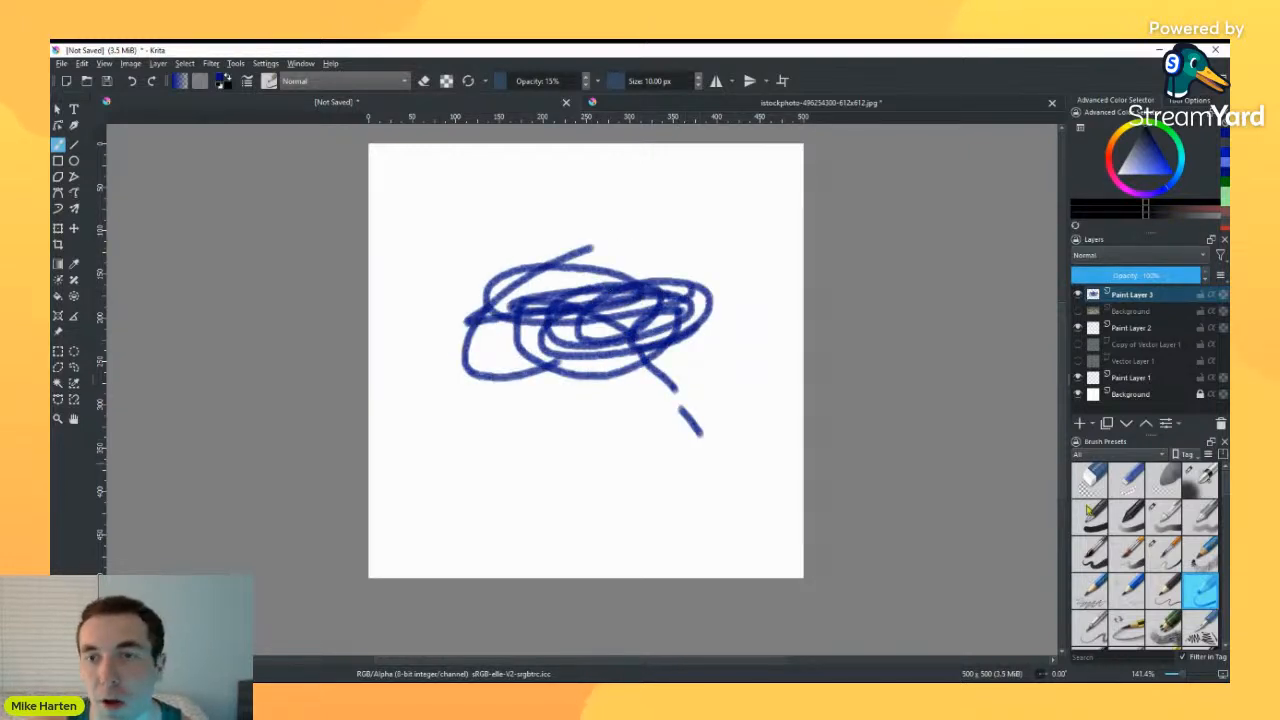
Step: Paint broad translucent blue washes below and above the scribble with a watercolour brush preset at about 140 px
scroll(1140, 585, "down", 5)
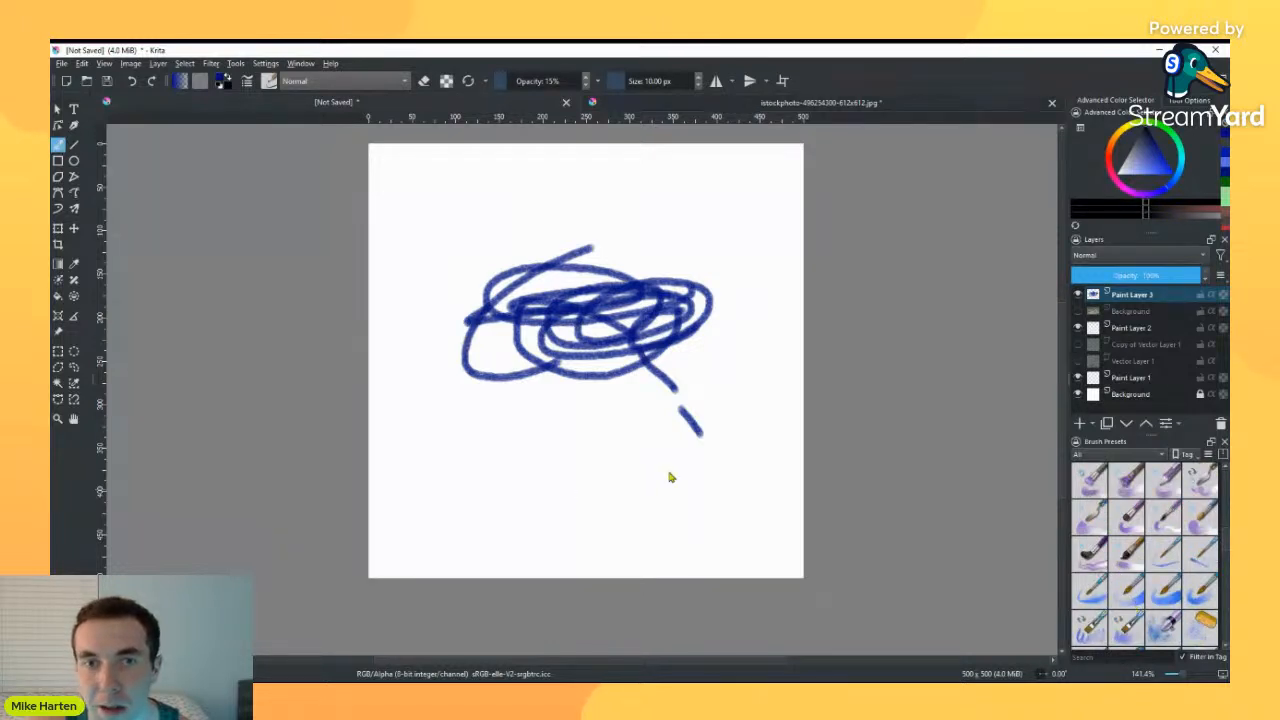
mouse_move(760, 492)
left_mouse_down()
mouse_move(640, 435)
mouse_move(690, 345)
mouse_move(518, 400)
mouse_move(490, 455)
mouse_move(558, 450)
mouse_move(660, 523)
mouse_move(480, 409)
mouse_move(650, 490)
left_mouse_up()
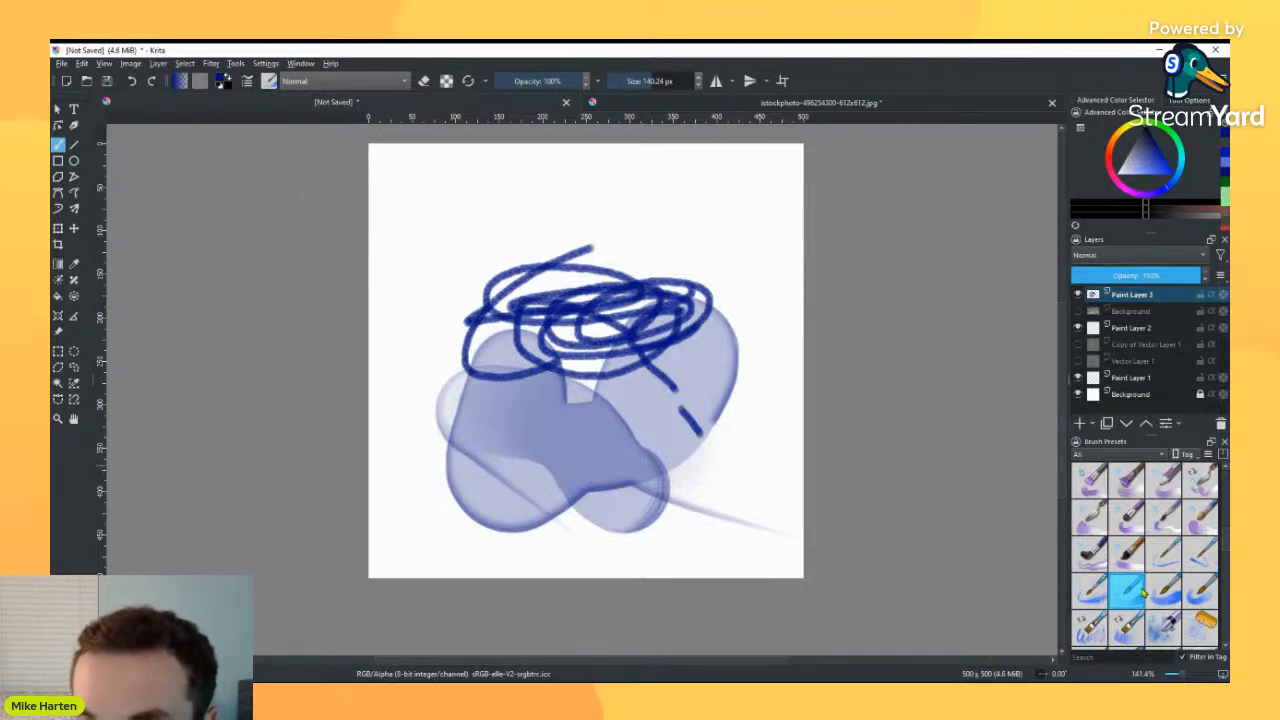
mouse_move(634, 229)
left_mouse_down()
mouse_move(568, 219)
mouse_move(434, 204)
mouse_move(437, 236)
mouse_move(478, 269)
mouse_move(661, 218)
mouse_move(560, 216)
mouse_move(619, 210)
mouse_move(493, 172)
mouse_move(532, 187)
mouse_move(460, 202)
mouse_move(449, 353)
mouse_move(447, 317)
mouse_move(471, 296)
mouse_move(493, 330)
mouse_move(437, 266)
mouse_move(538, 223)
mouse_move(580, 243)
mouse_move(613, 218)
mouse_move(417, 228)
mouse_move(620, 245)
mouse_move(641, 230)
mouse_move(451, 197)
mouse_move(653, 213)
mouse_move(509, 237)
mouse_move(615, 290)
mouse_move(465, 233)
mouse_move(667, 280)
mouse_move(465, 224)
mouse_move(675, 245)
mouse_move(554, 220)
left_mouse_up()
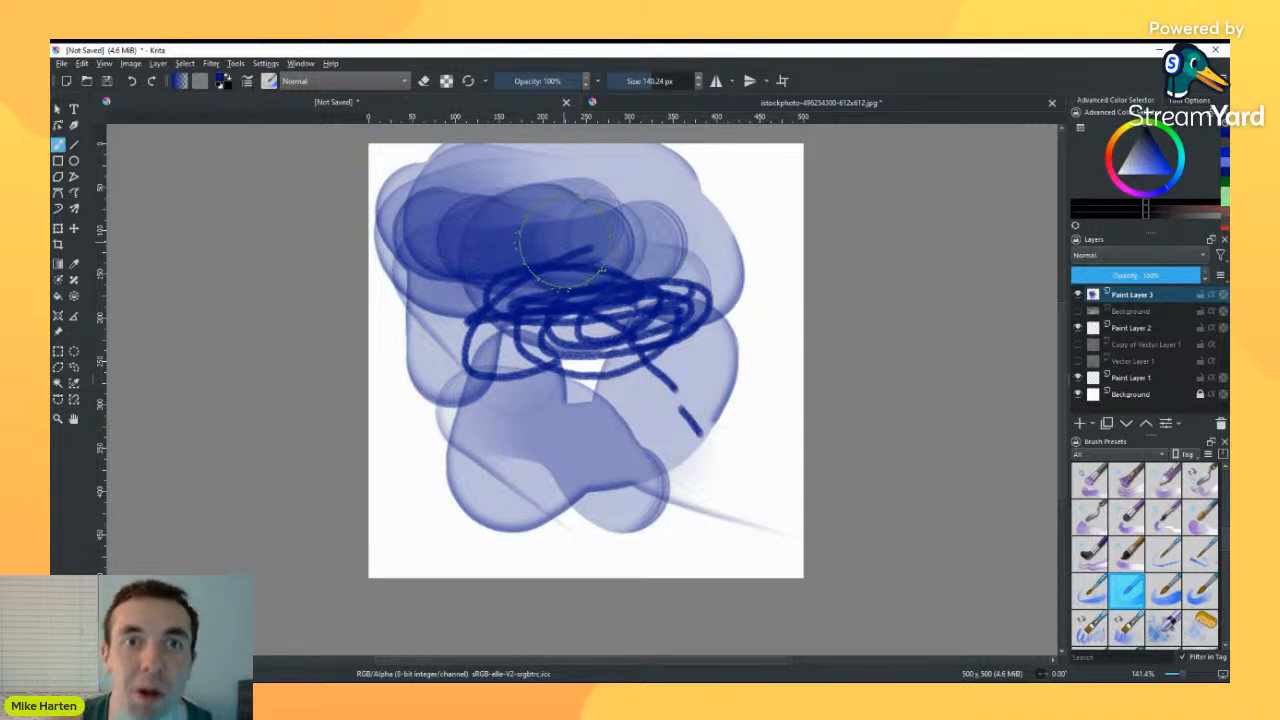